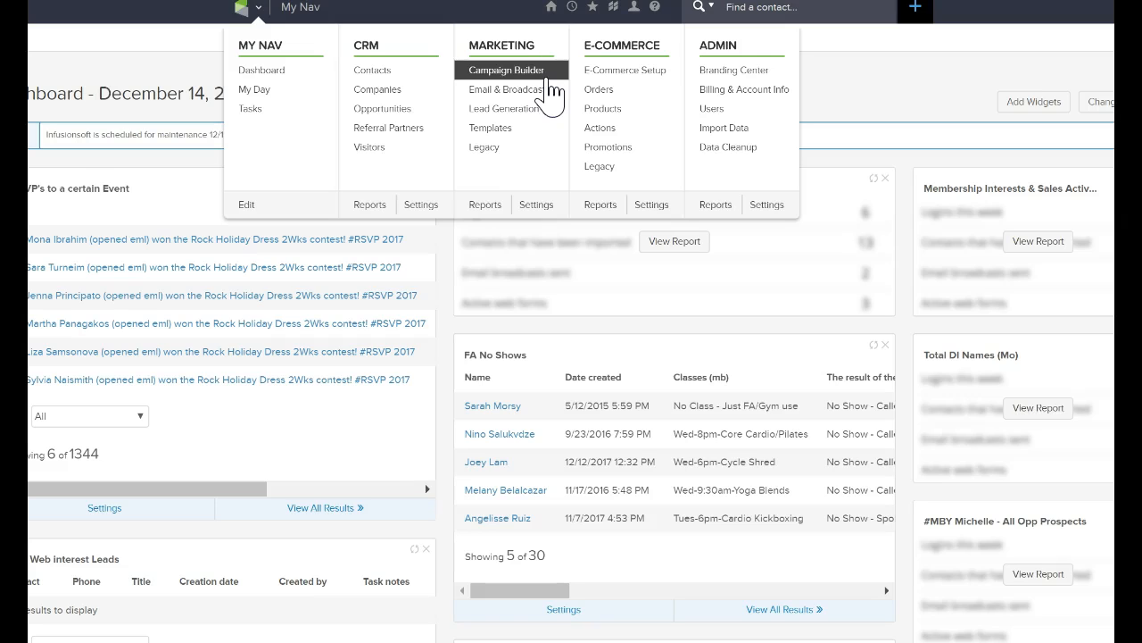
Start a new email broadcast from Email & Broadcasts and show the previously sent emails.
left_click(953, 439)
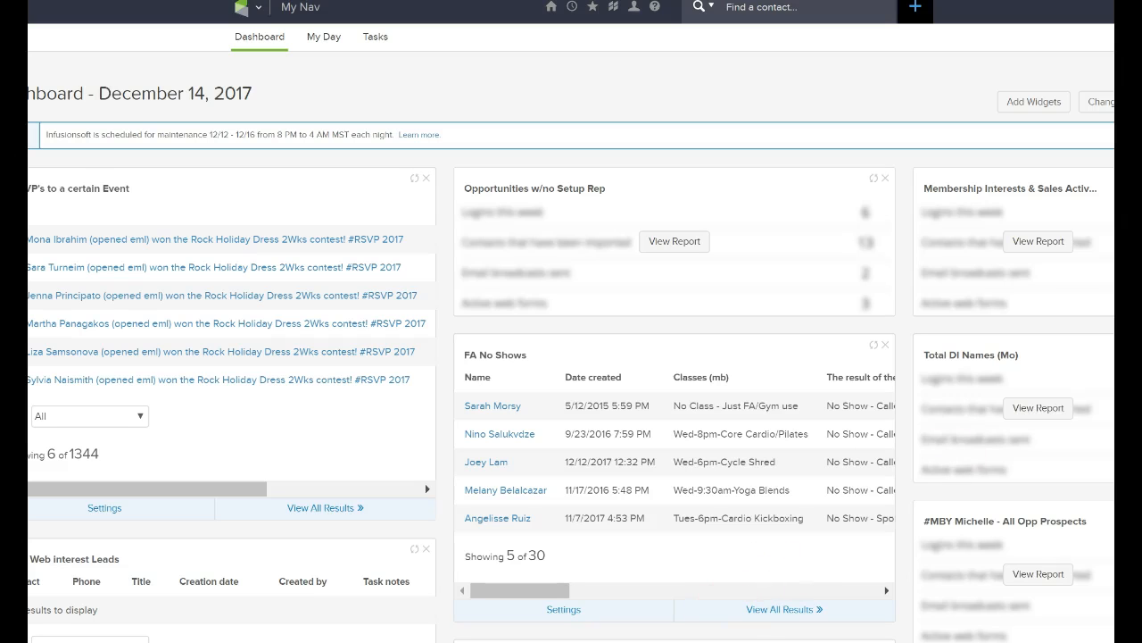
left_click(246, 8)
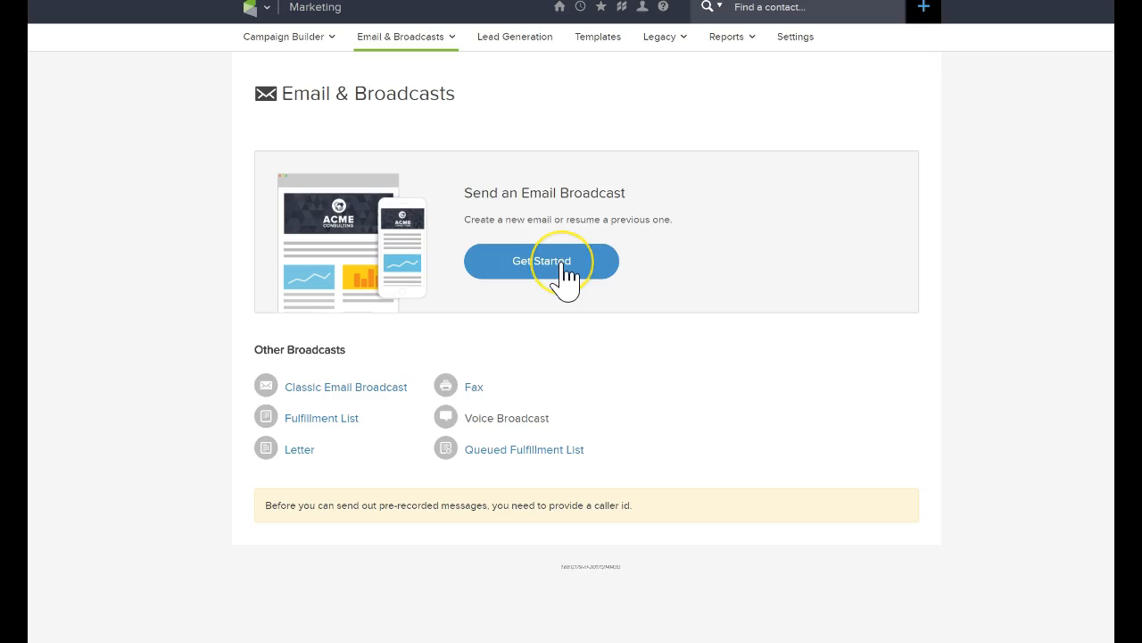
left_click(562, 266)
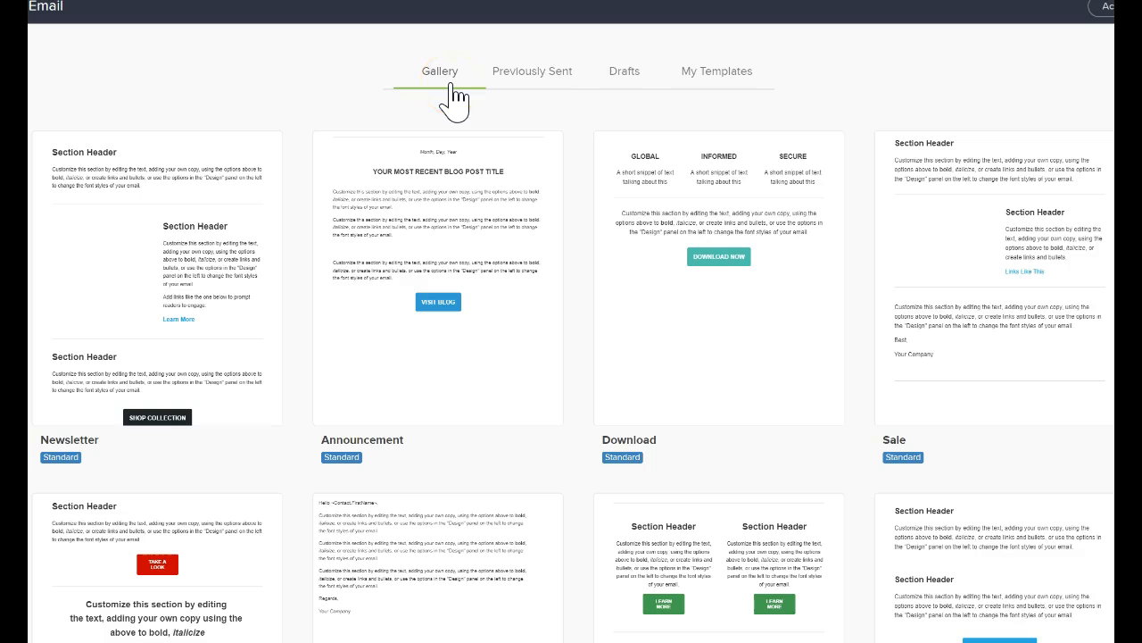
mouse_move(446, 298)
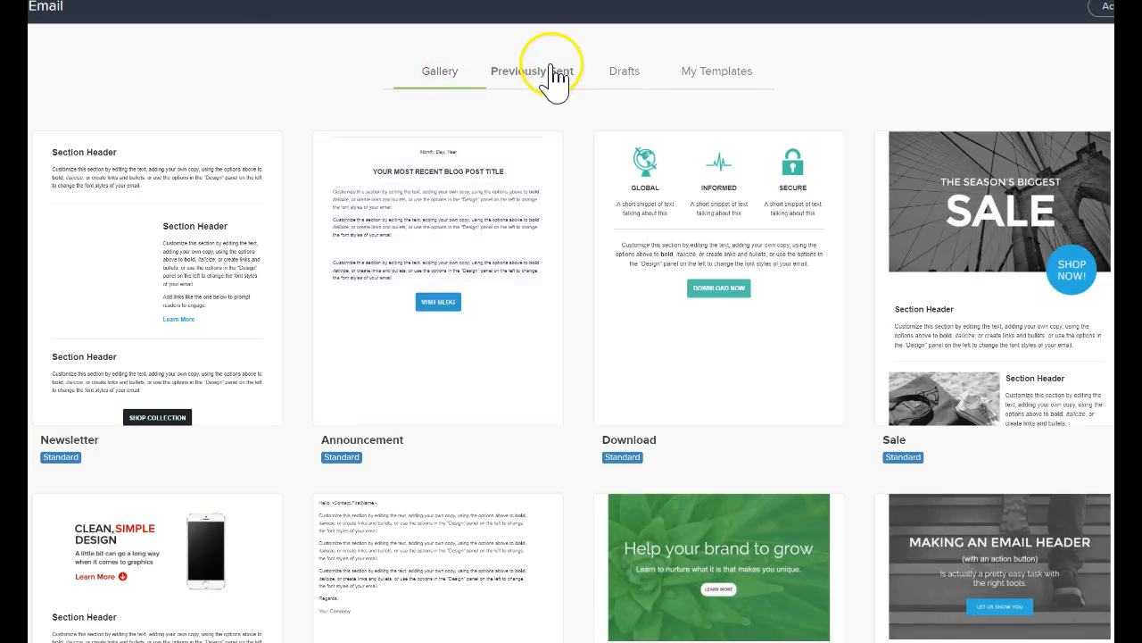
left_click(552, 75)
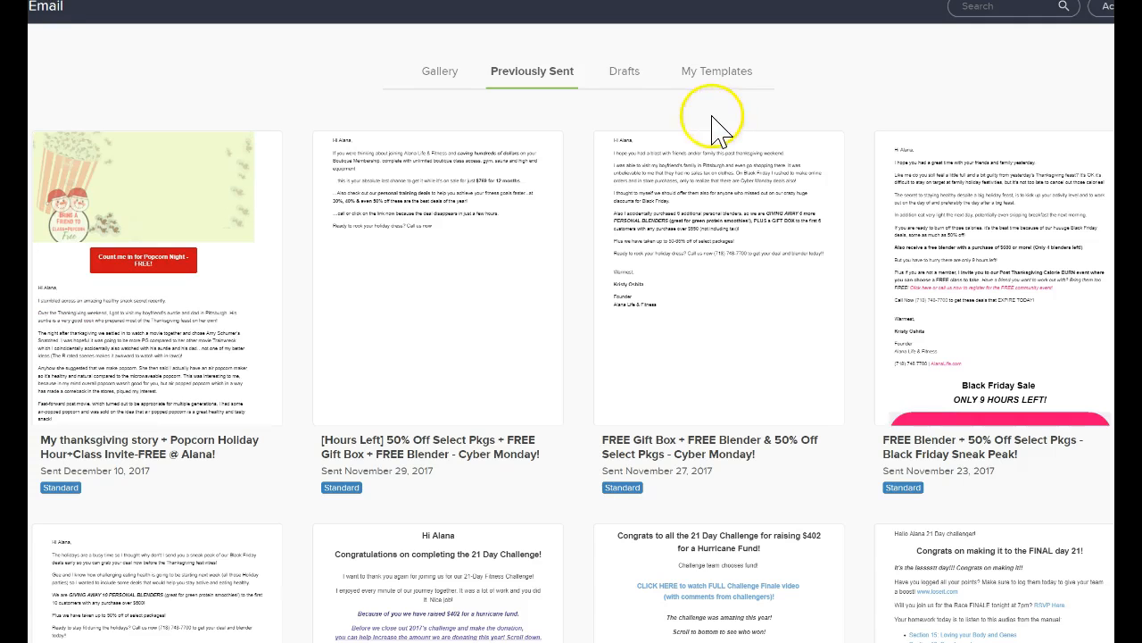
Look through the starting points for the broadcast: previously sent emails, drafts and saved templates.
mouse_move(482, 301)
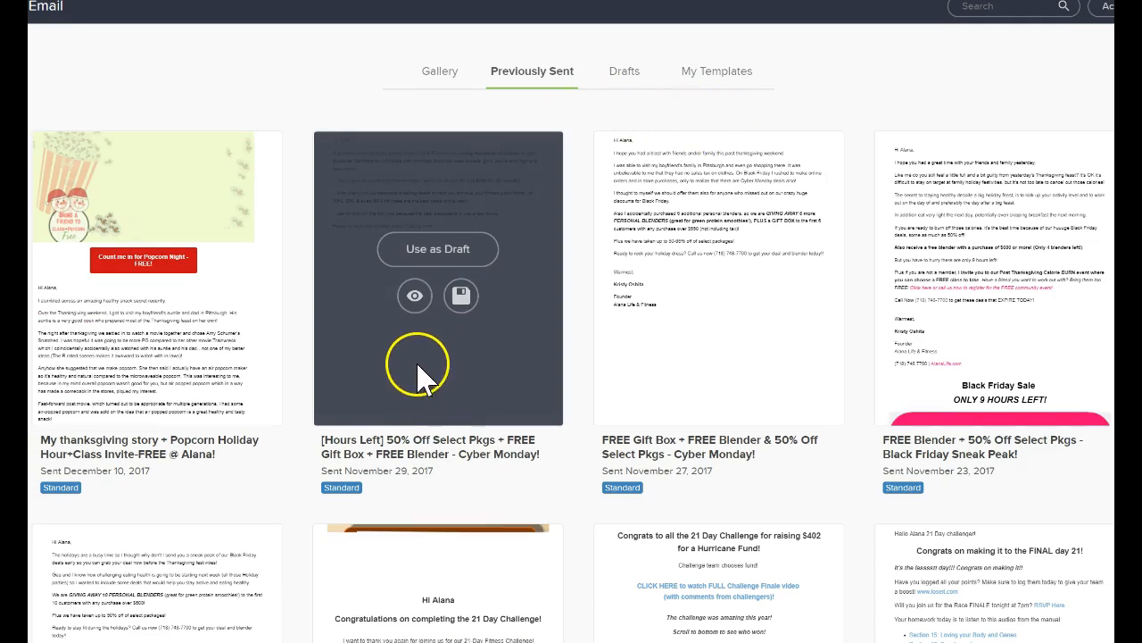
left_click(415, 299)
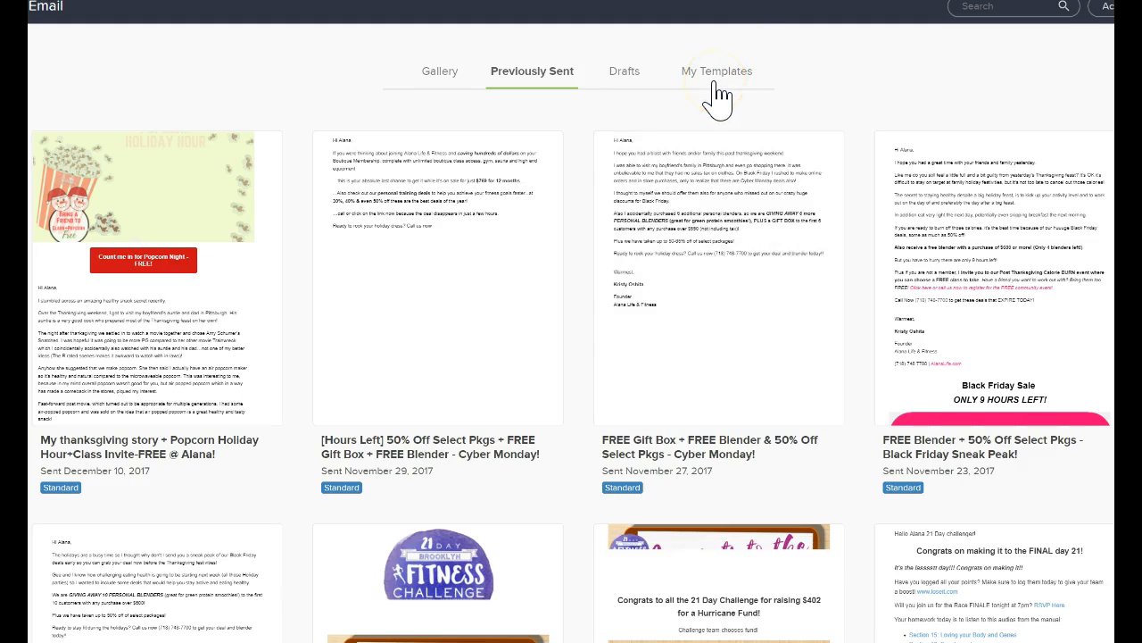
mouse_move(724, 156)
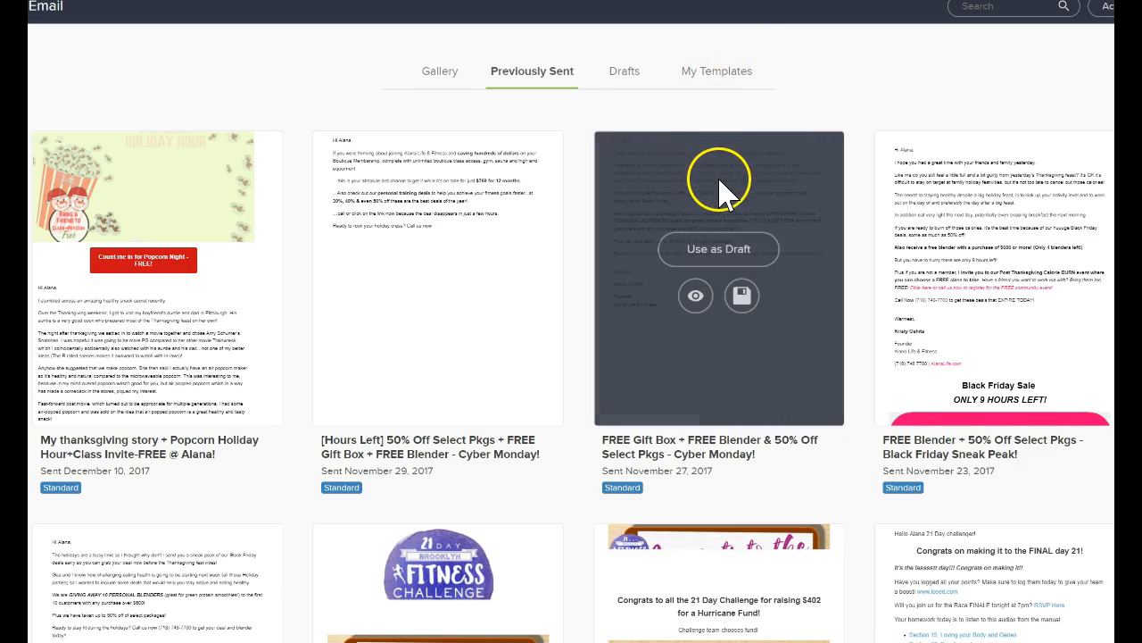
left_click(654, 74)
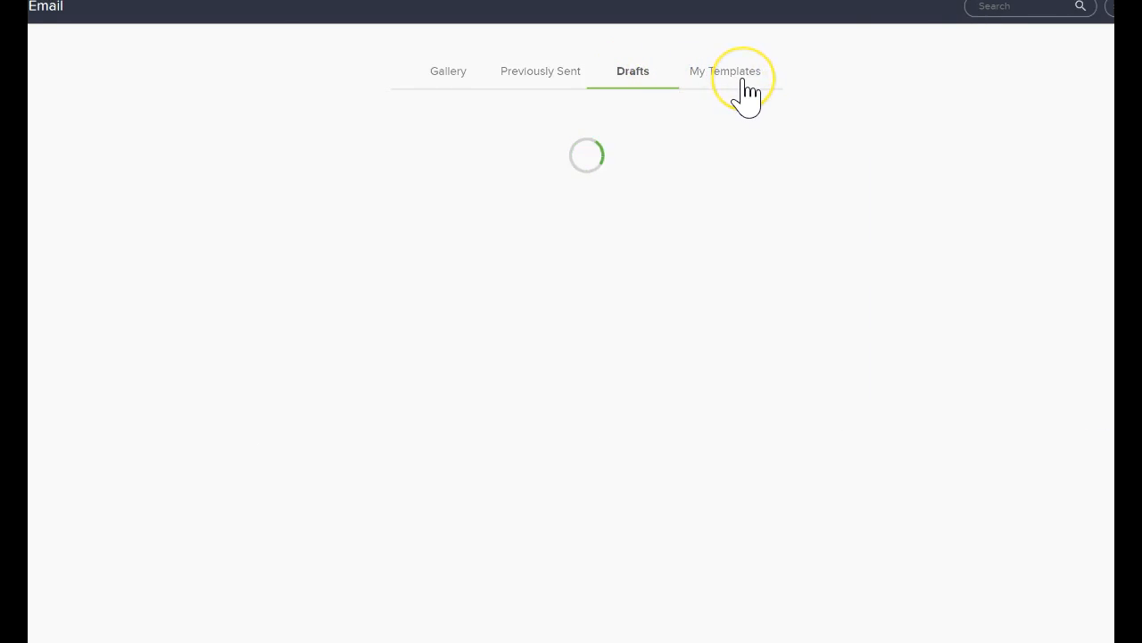
left_click(741, 79)
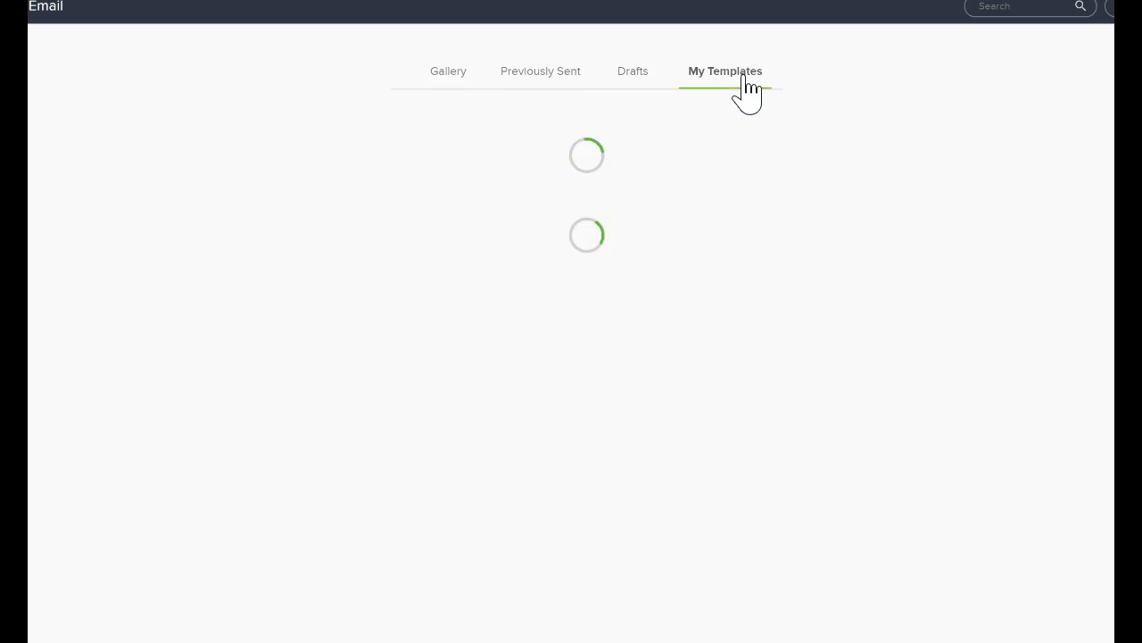
left_click(535, 73)
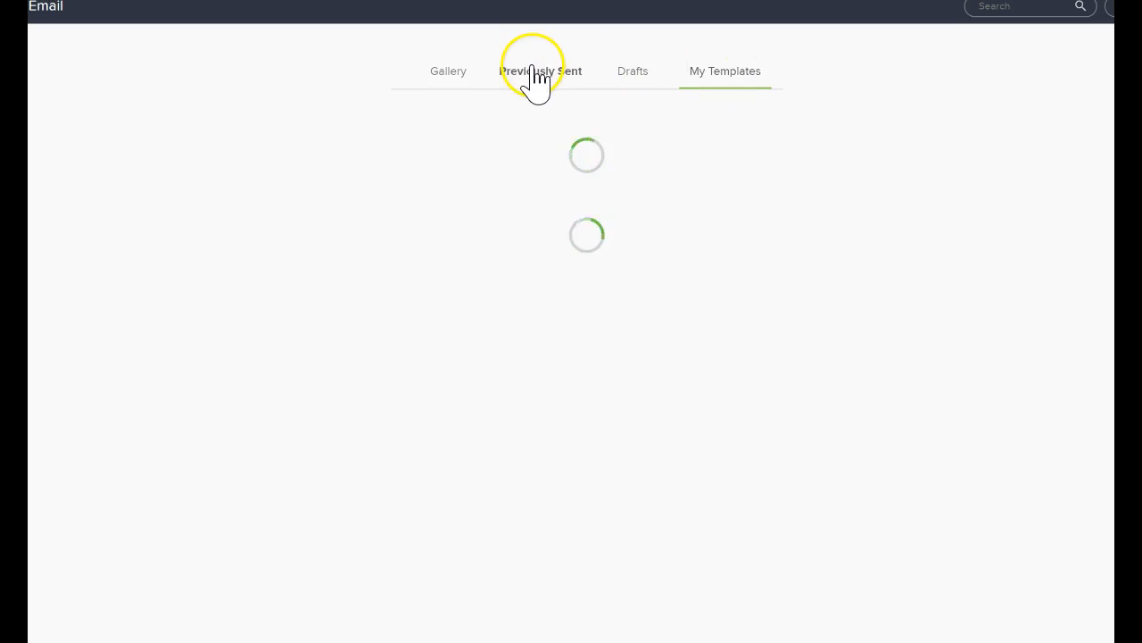
left_click(691, 75)
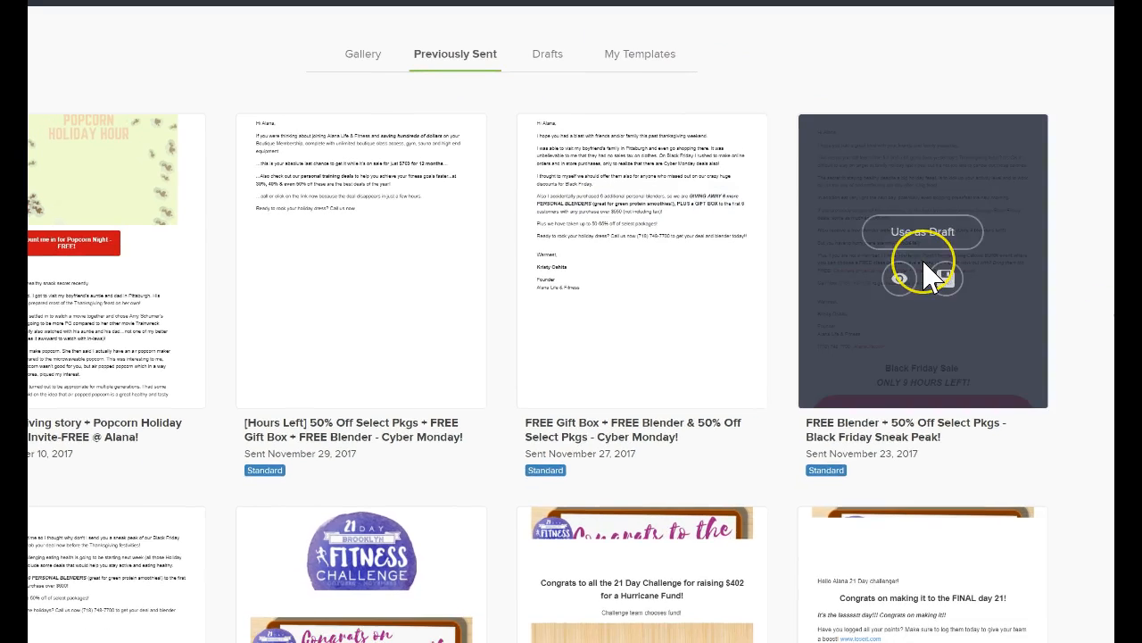
Examine the reuse options on the previously sent emails and the available actions for creating a blank email.
scroll(932, 276, "down", 1)
scroll(933, 277, "up", 1)
left_click(919, 230)
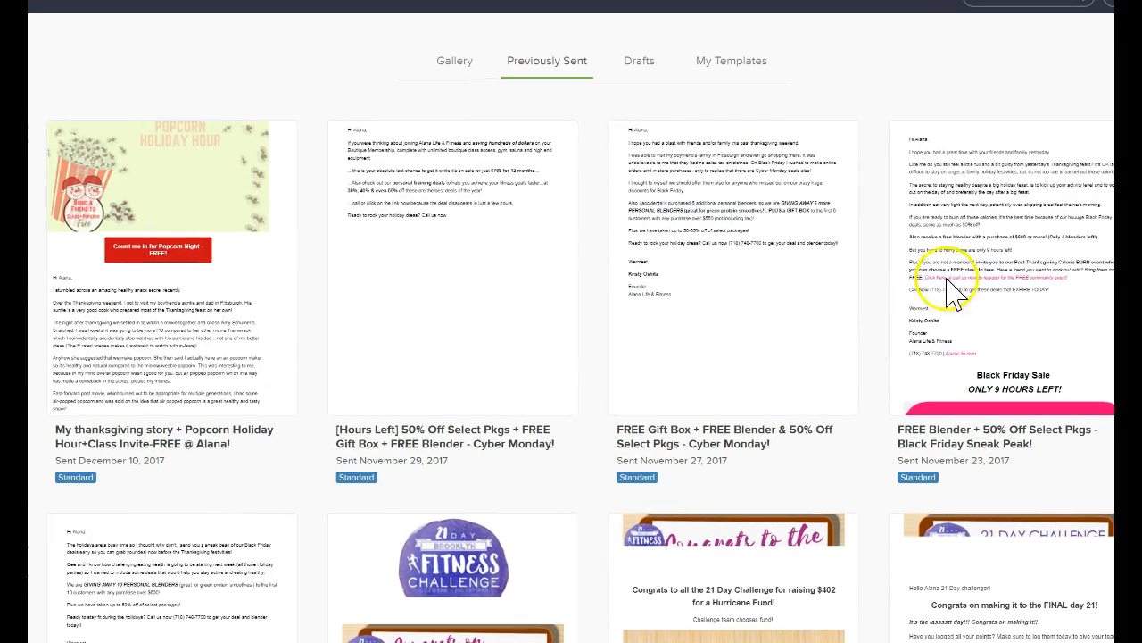
mouse_move(918, 207)
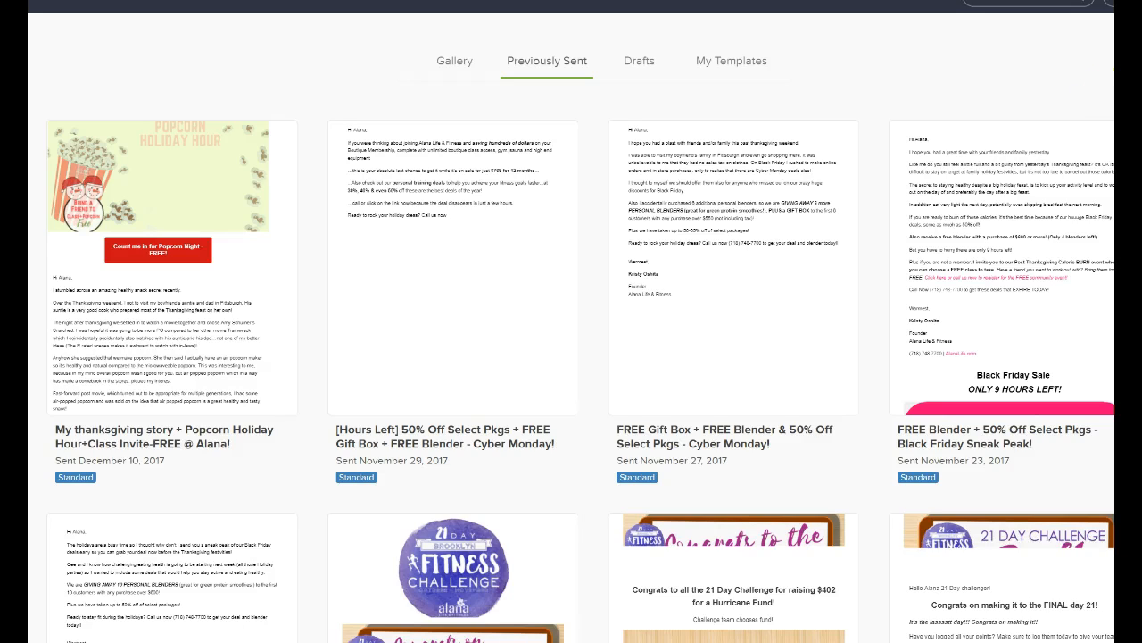
left_click(1089, 38)
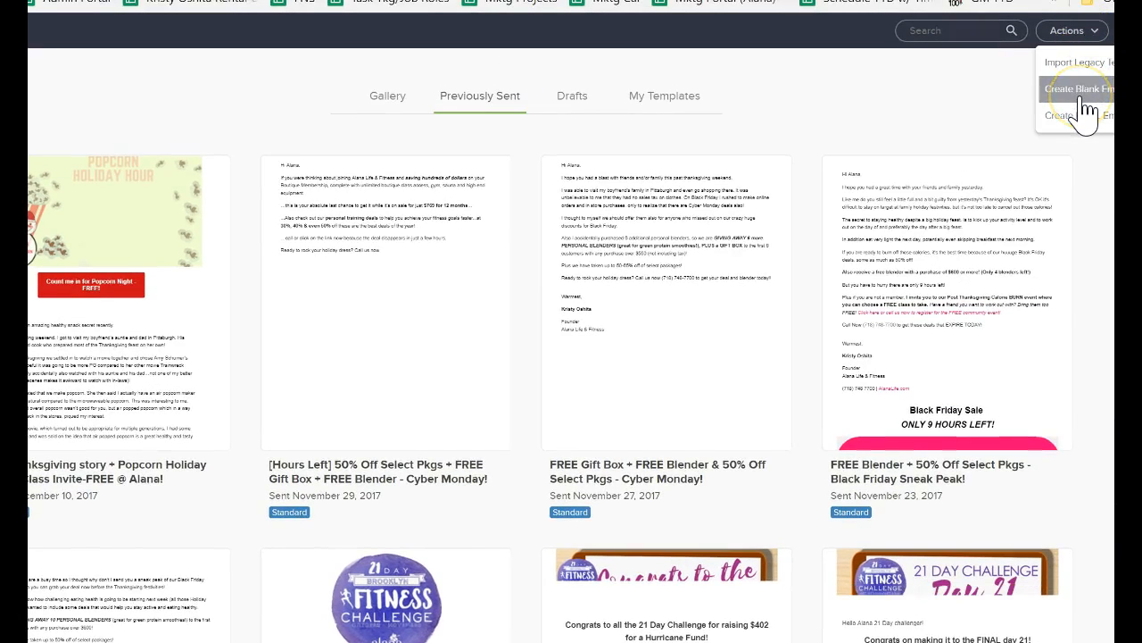
mouse_move(1043, 229)
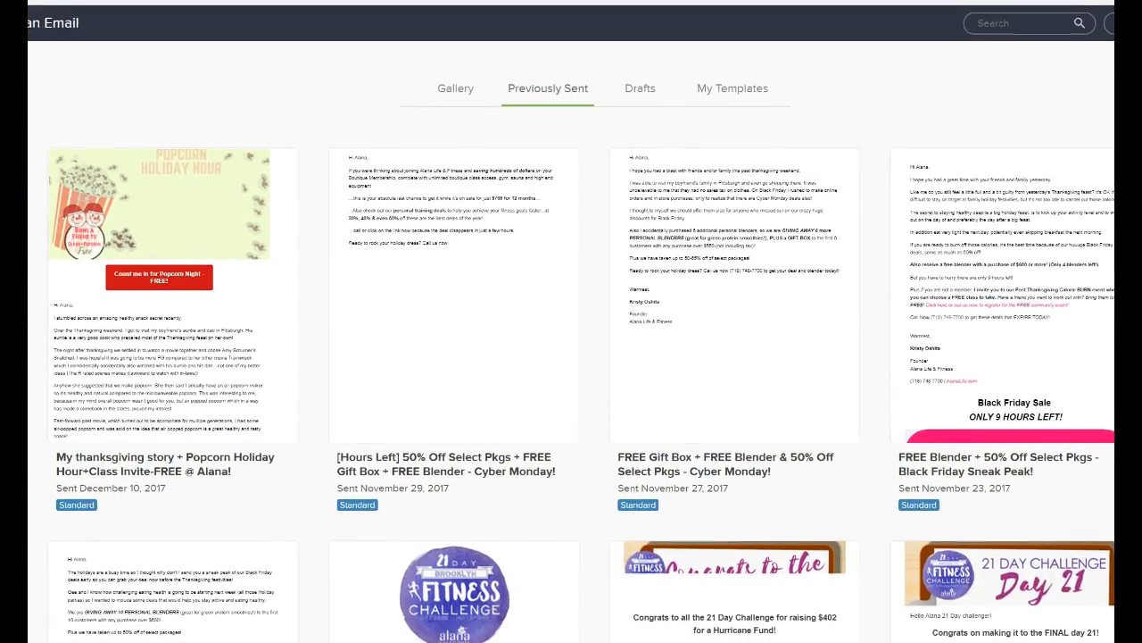
mouse_move(1089, 207)
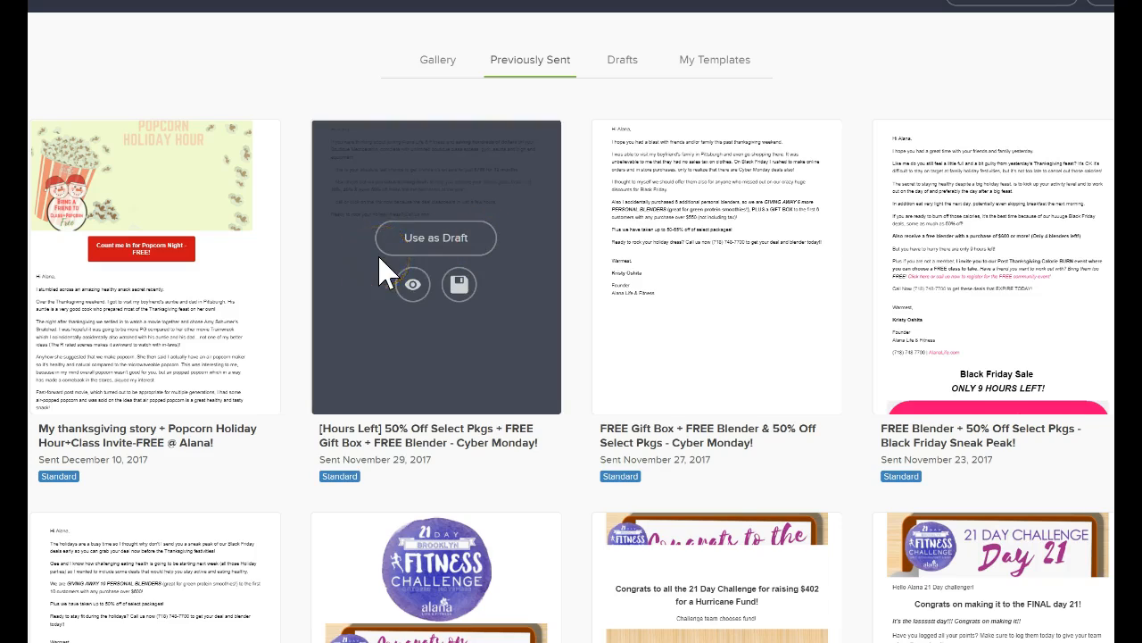
Use the November 23 email "FREE Blender + 50% Off Select Pkgs - Black Friday Sneak Peak!" as a draft.
scroll(652, 473, "down", 1)
scroll(652, 473, "down", 1)
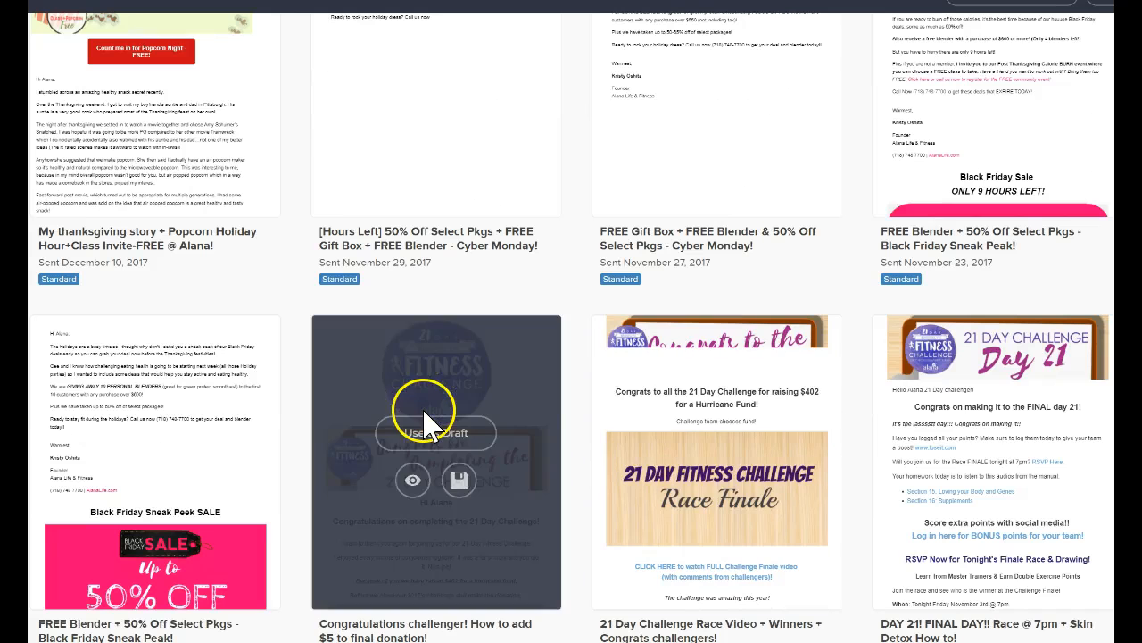
scroll(420, 416, "up", 2)
scroll(434, 523, "down", 1)
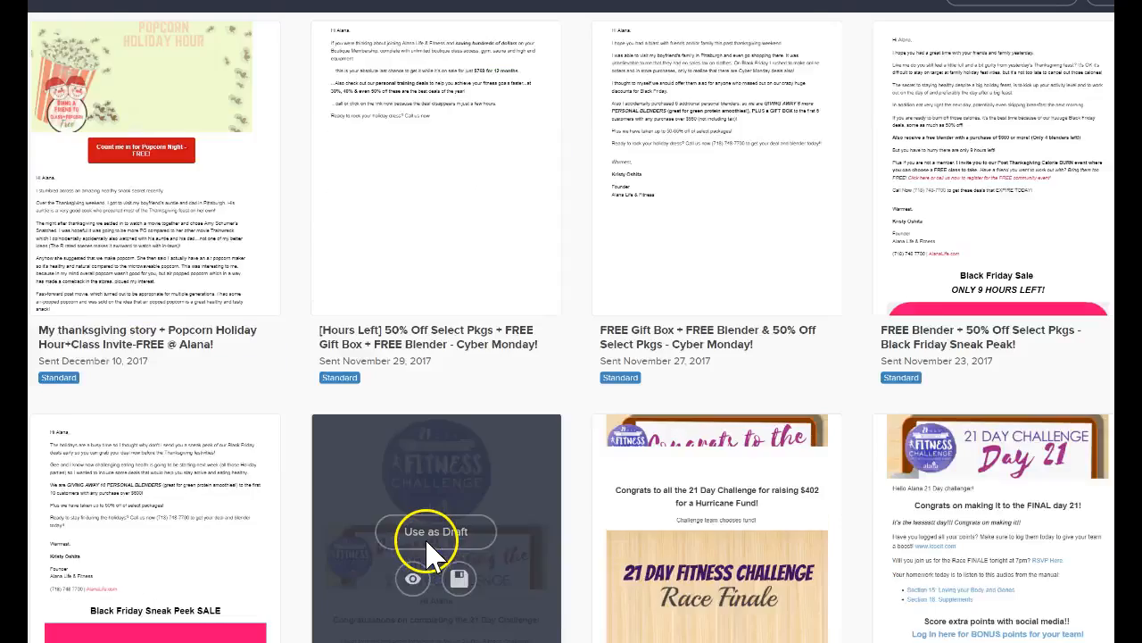
scroll(505, 429, "down", 1)
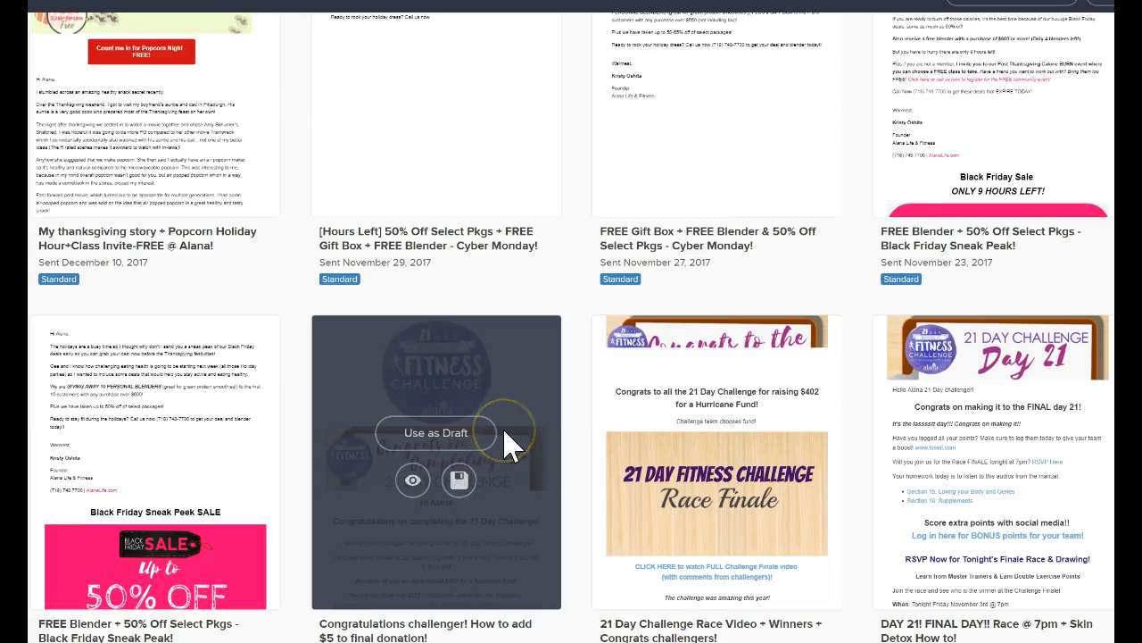
mouse_move(429, 364)
mouse_move(131, 539)
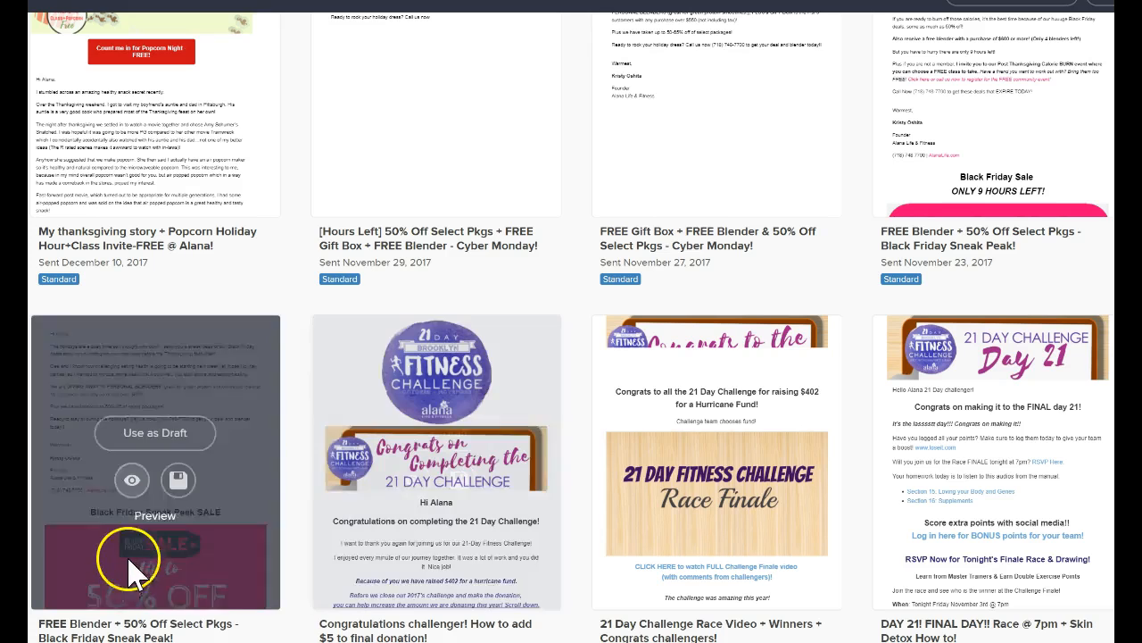
mouse_move(420, 403)
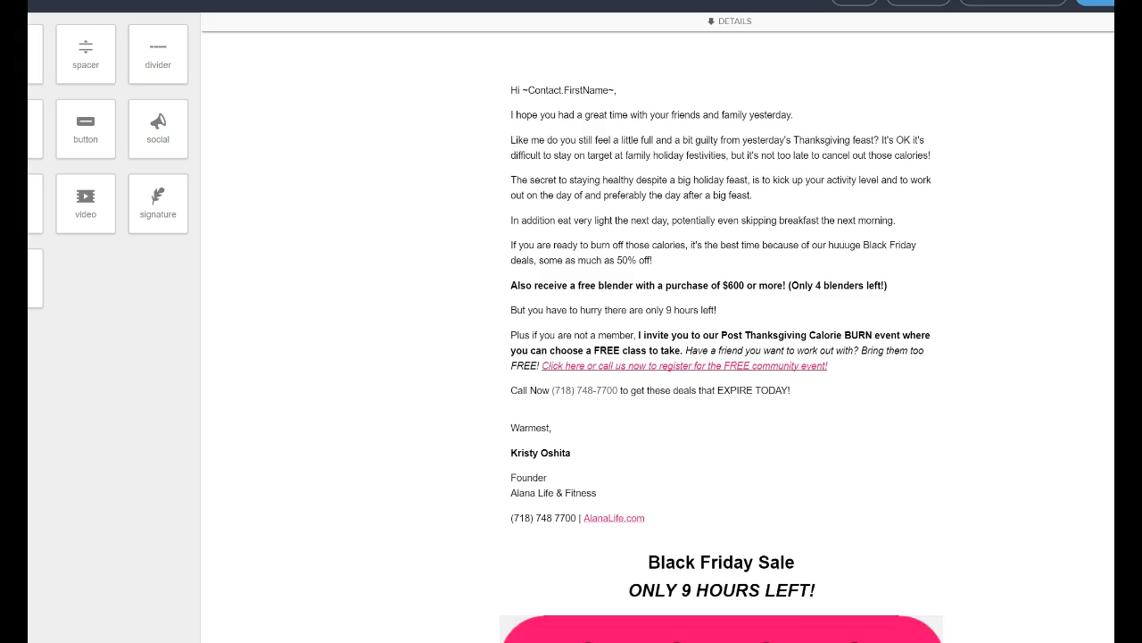
Review the draft's body, select its main text block, and expand the sender, recipient and subject details.
scroll(812, 321, "down", 5)
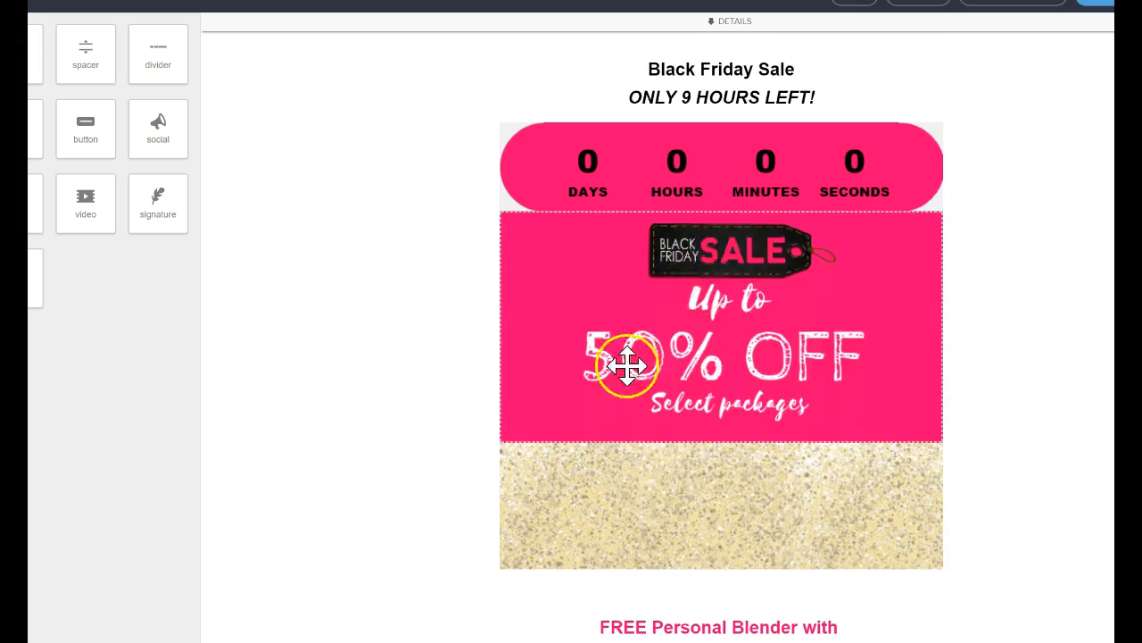
scroll(762, 390, "down", 1)
scroll(764, 387, "up", 5)
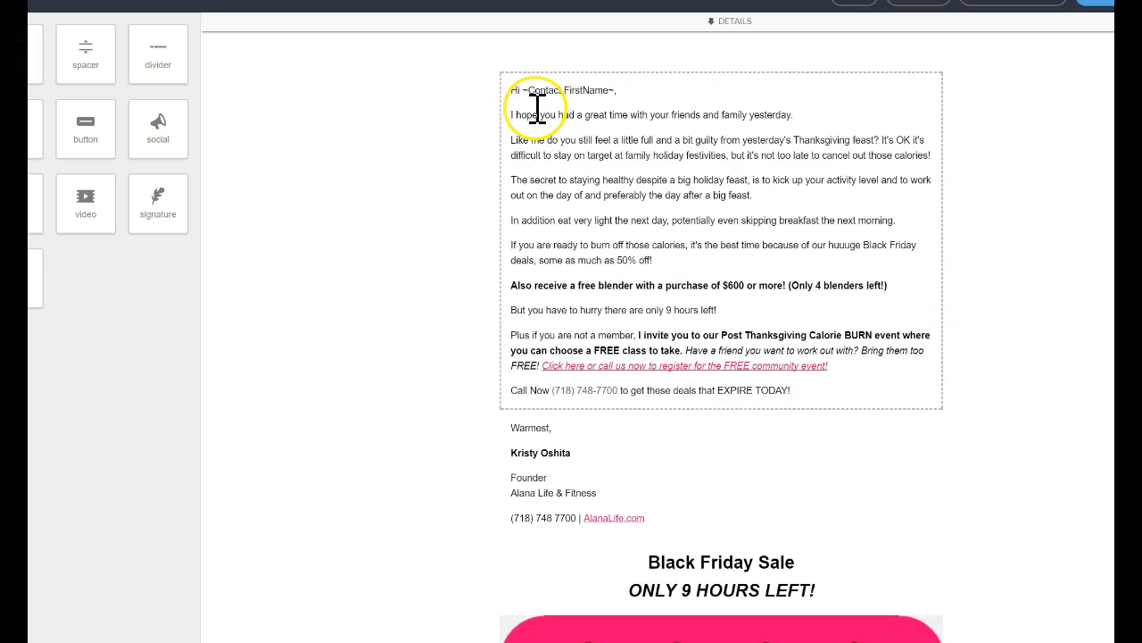
left_click(599, 179)
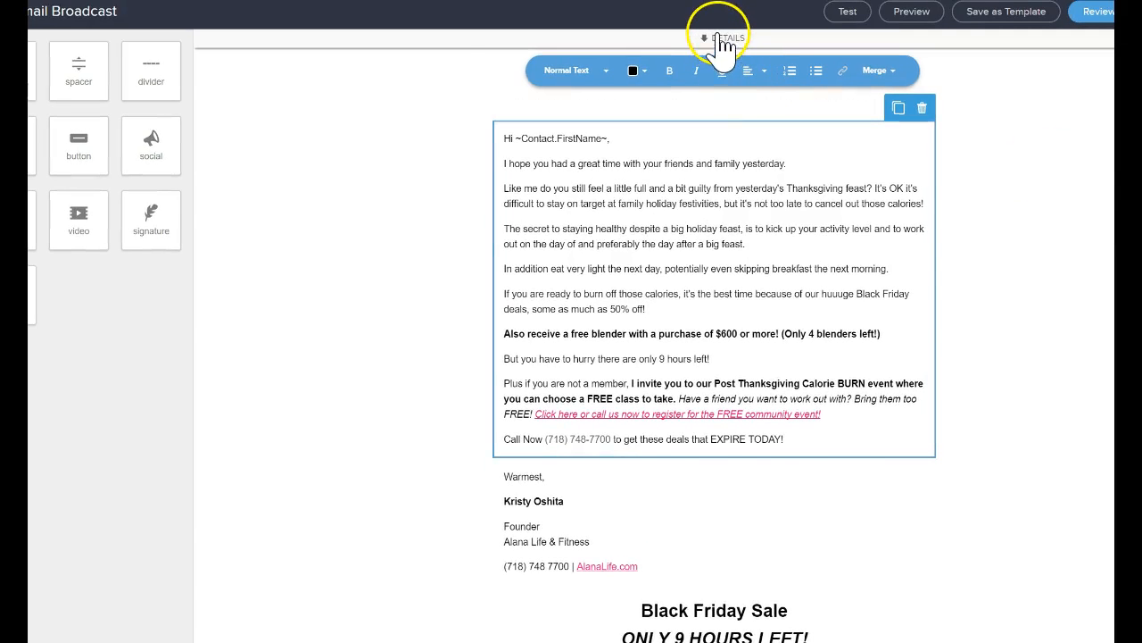
left_click(722, 39)
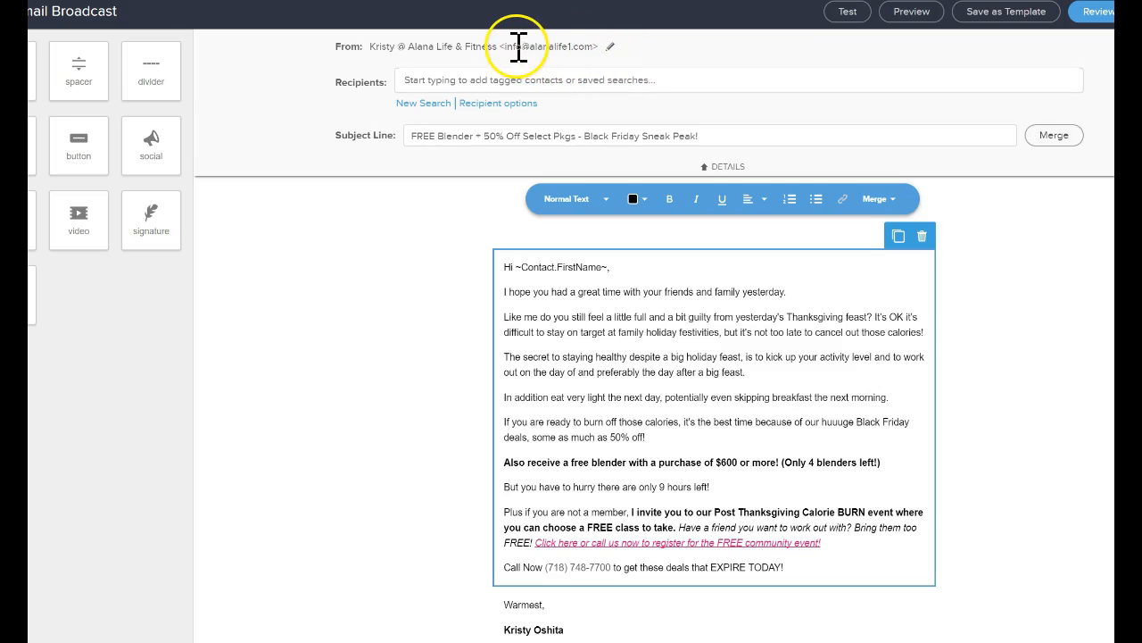
left_click_drag(507, 47, 602, 50)
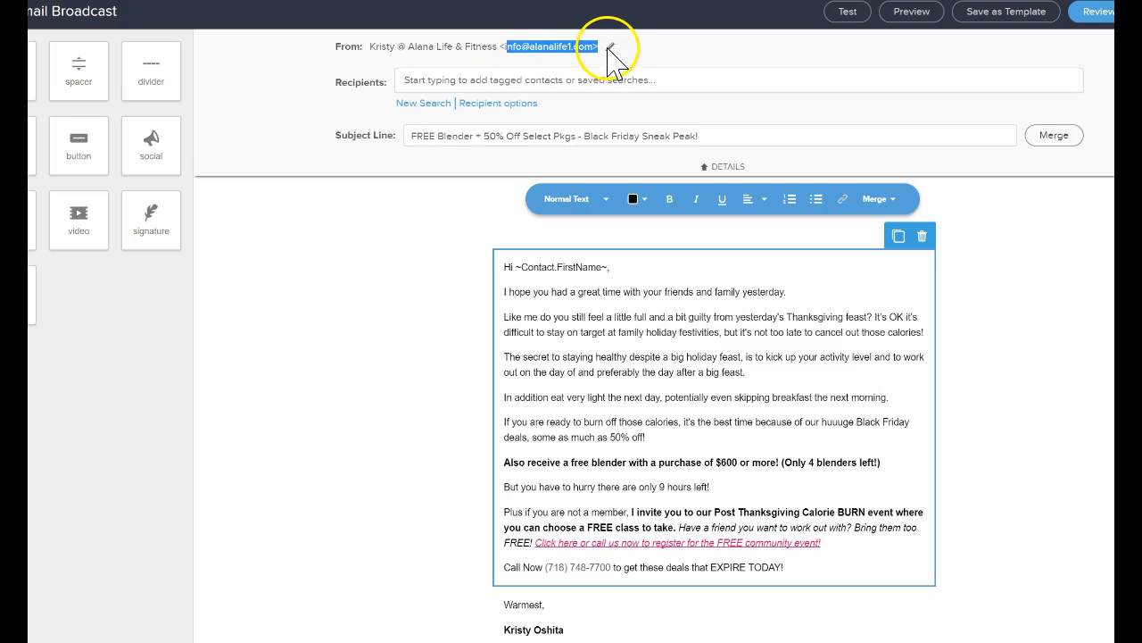
Choose Other as the From option and save the sender with the custom business name and e-mail address.
left_click(610, 47)
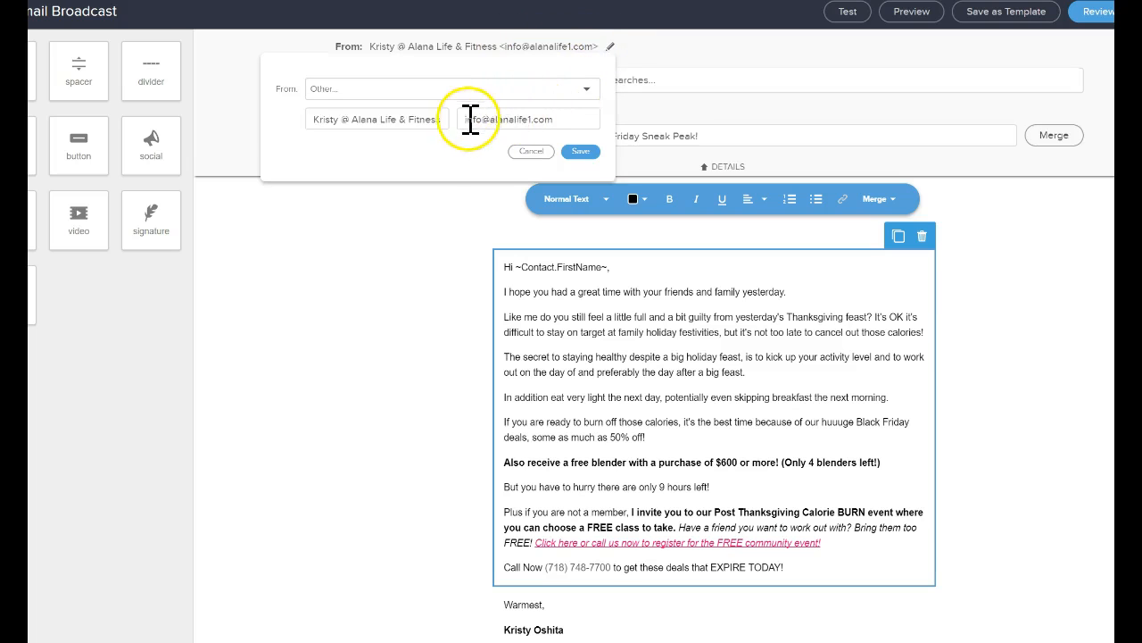
left_click_drag(459, 117, 564, 119)
left_click(587, 89)
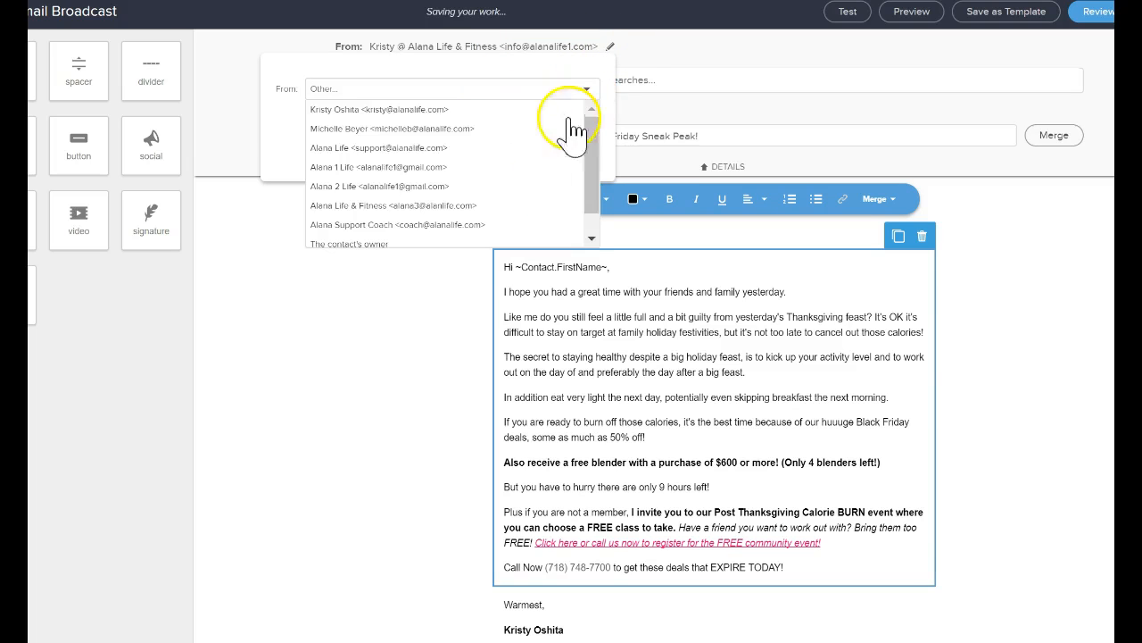
scroll(526, 178, "down", 2)
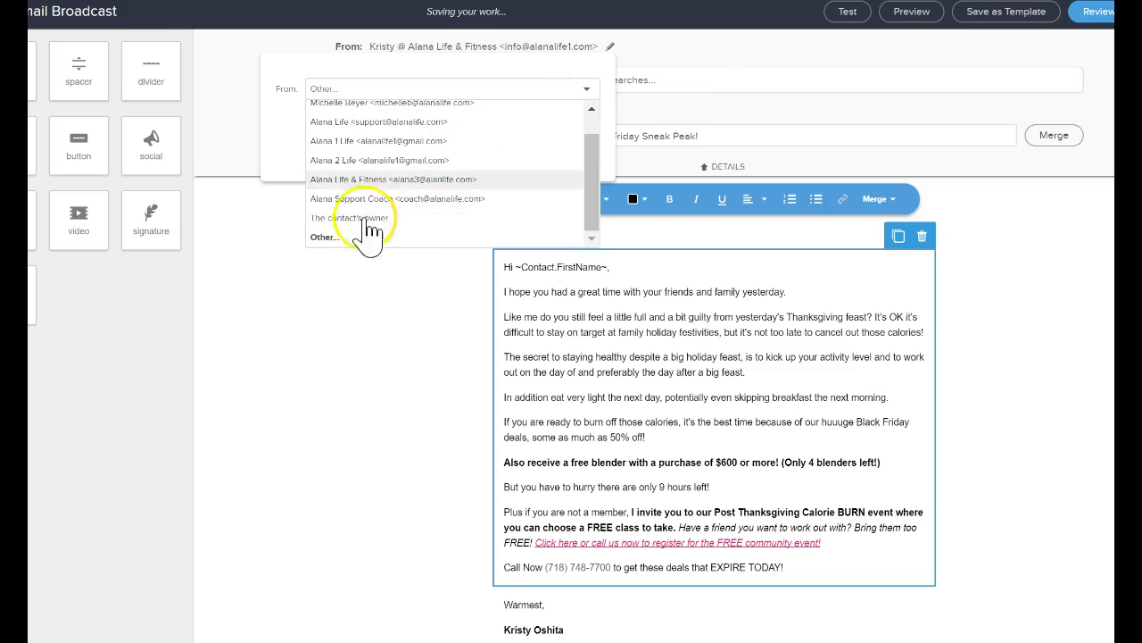
left_click(332, 237)
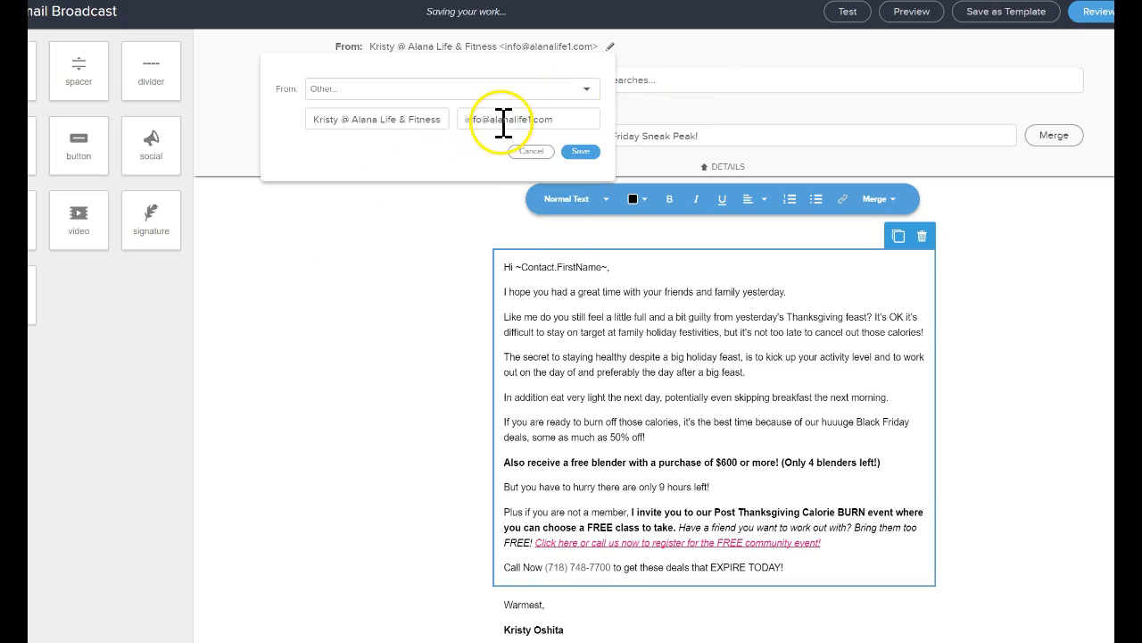
double_click(508, 120)
left_click(349, 120)
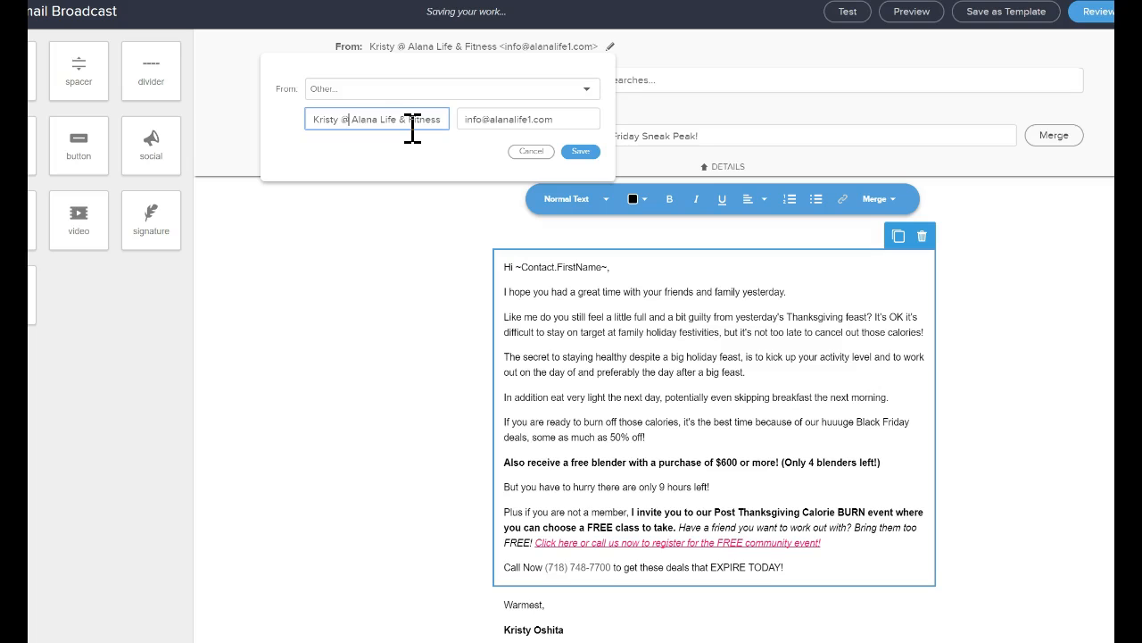
left_click(580, 152)
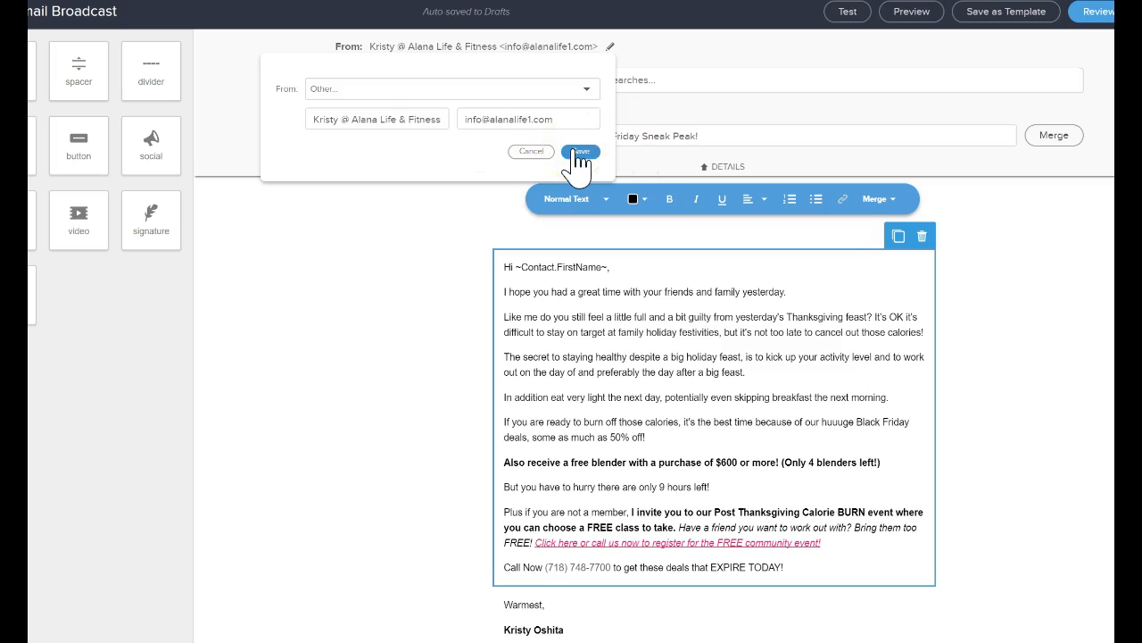
left_click(666, 78)
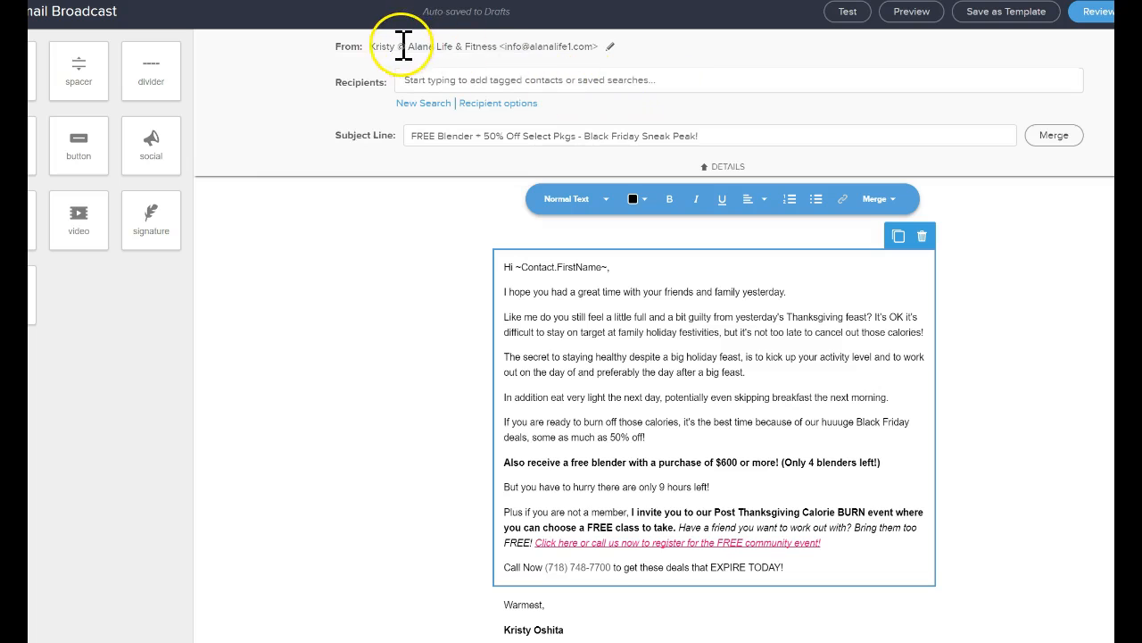
left_click_drag(376, 49, 541, 44)
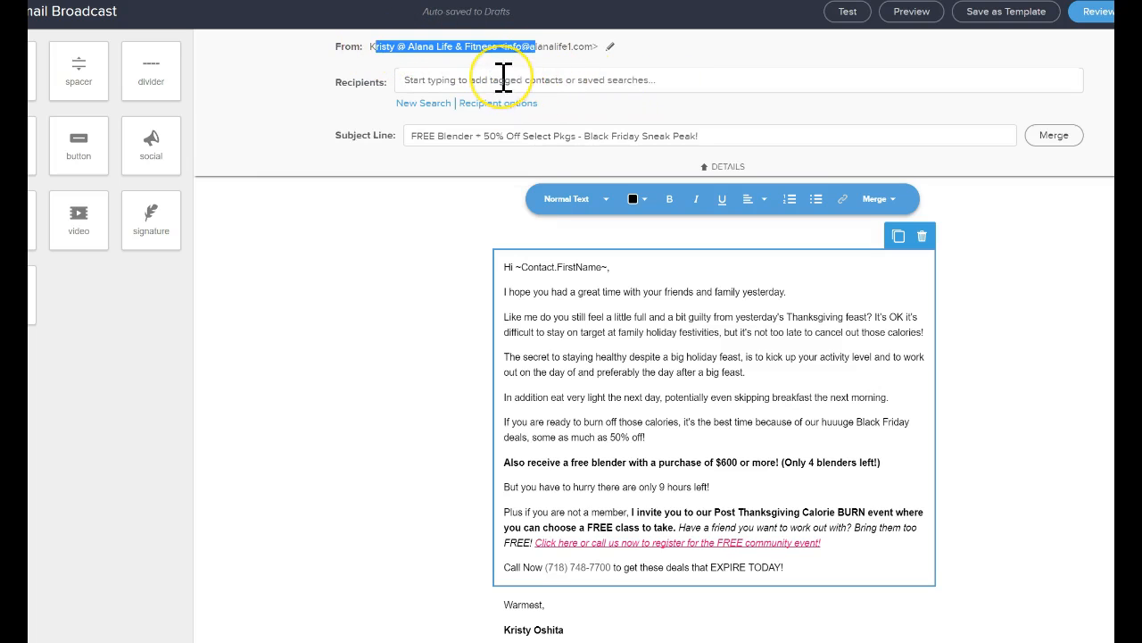
Examine the saved searches offered as recipients and the window for creating a new recipient search.
left_click(504, 77)
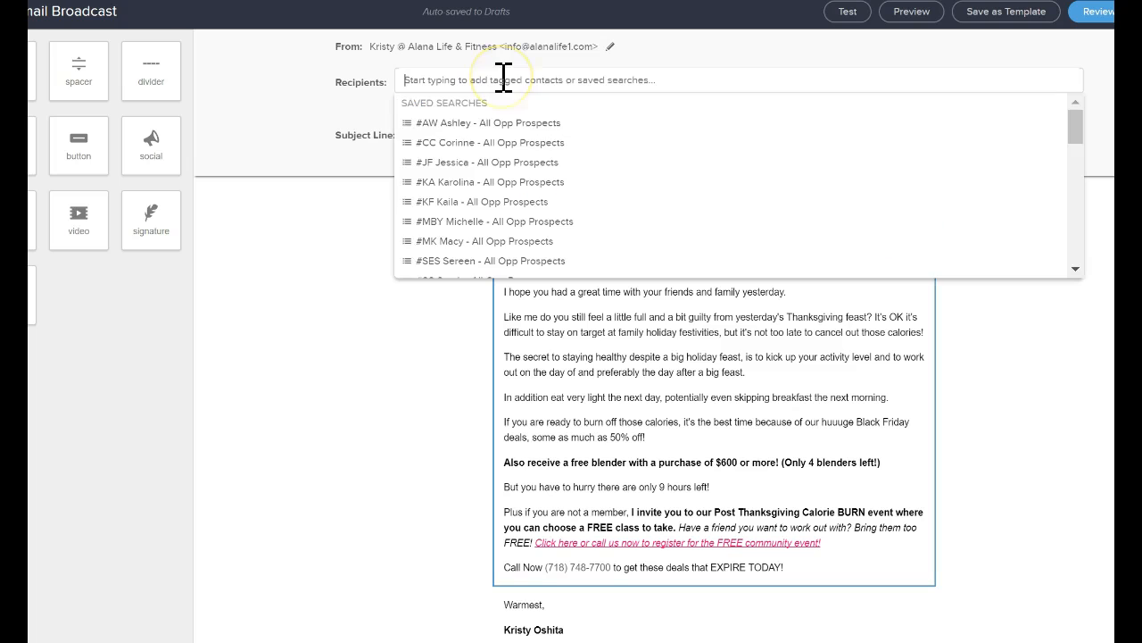
left_click(667, 62)
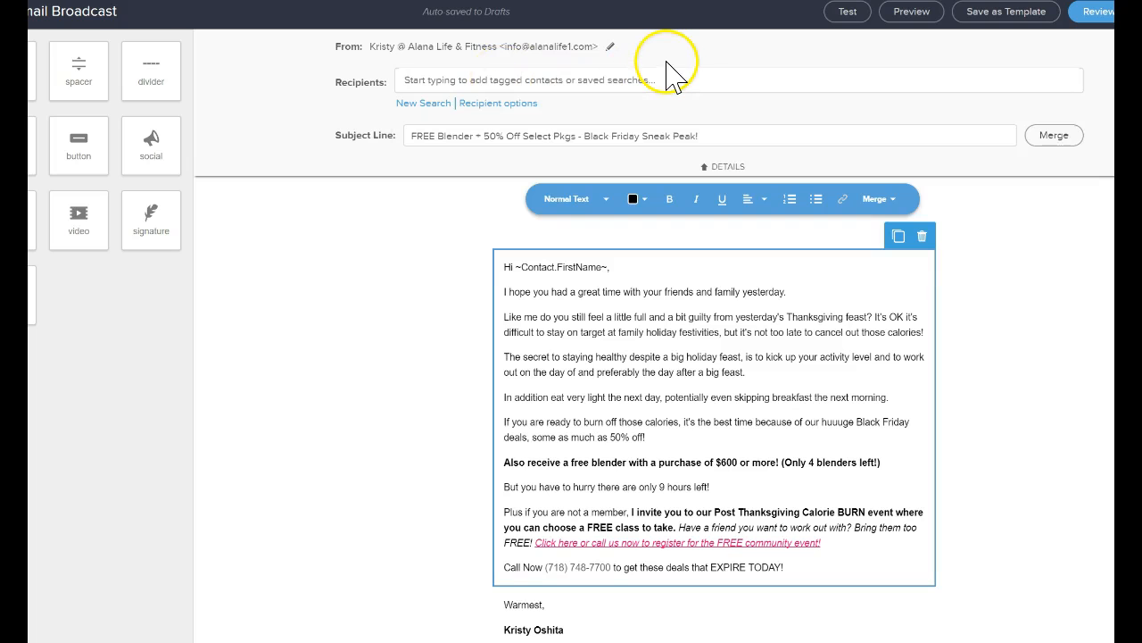
left_click(601, 79)
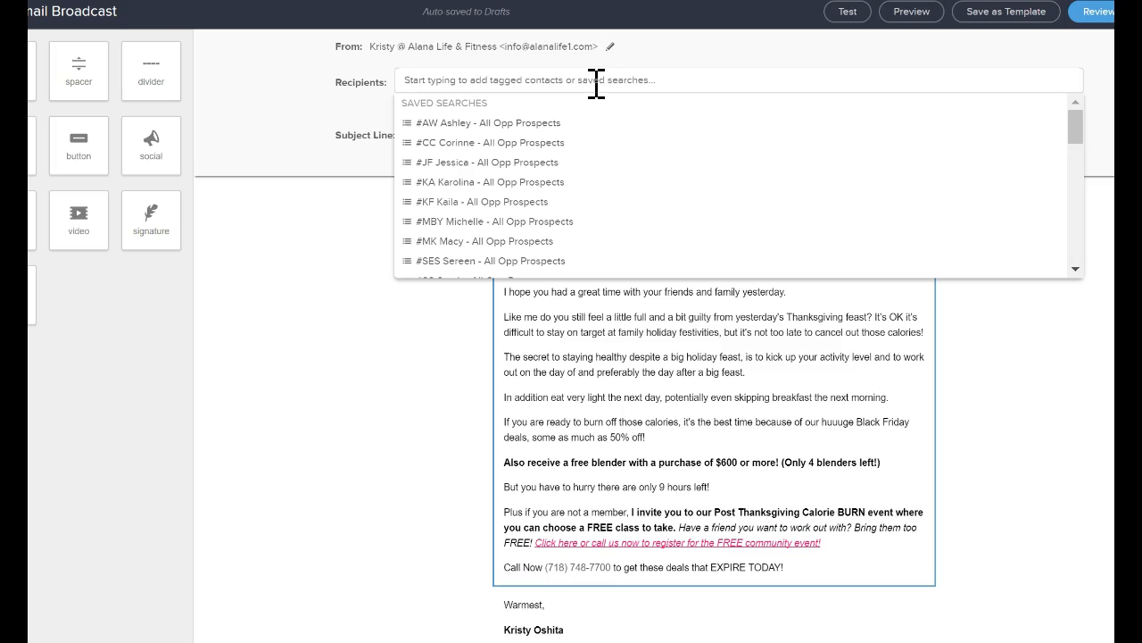
left_click(596, 83)
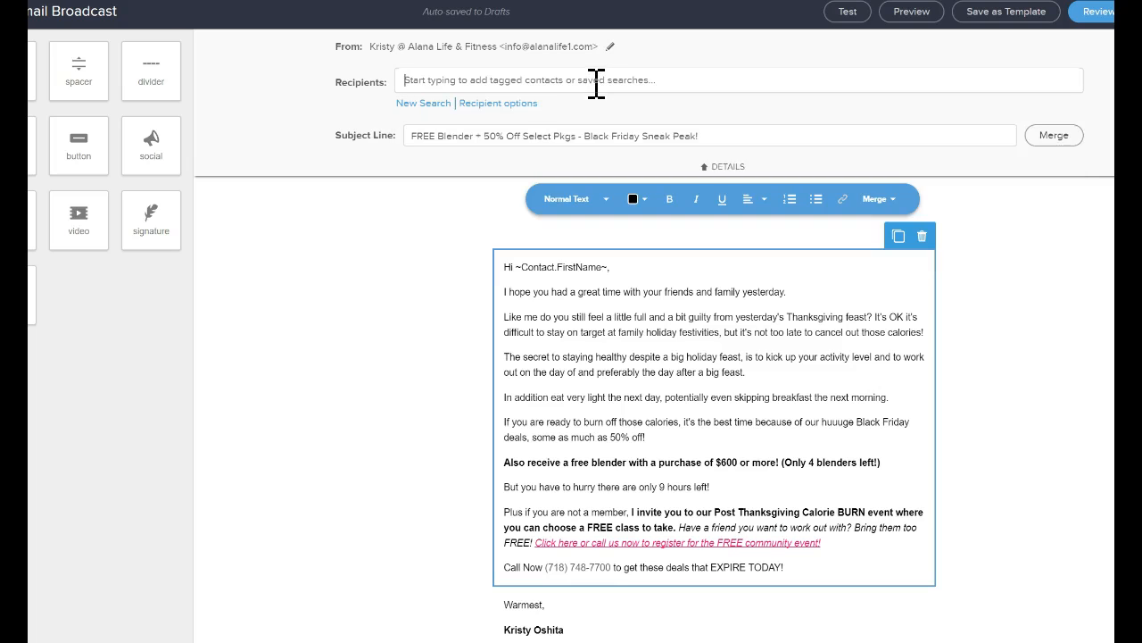
left_click(425, 103)
left_click(430, 49)
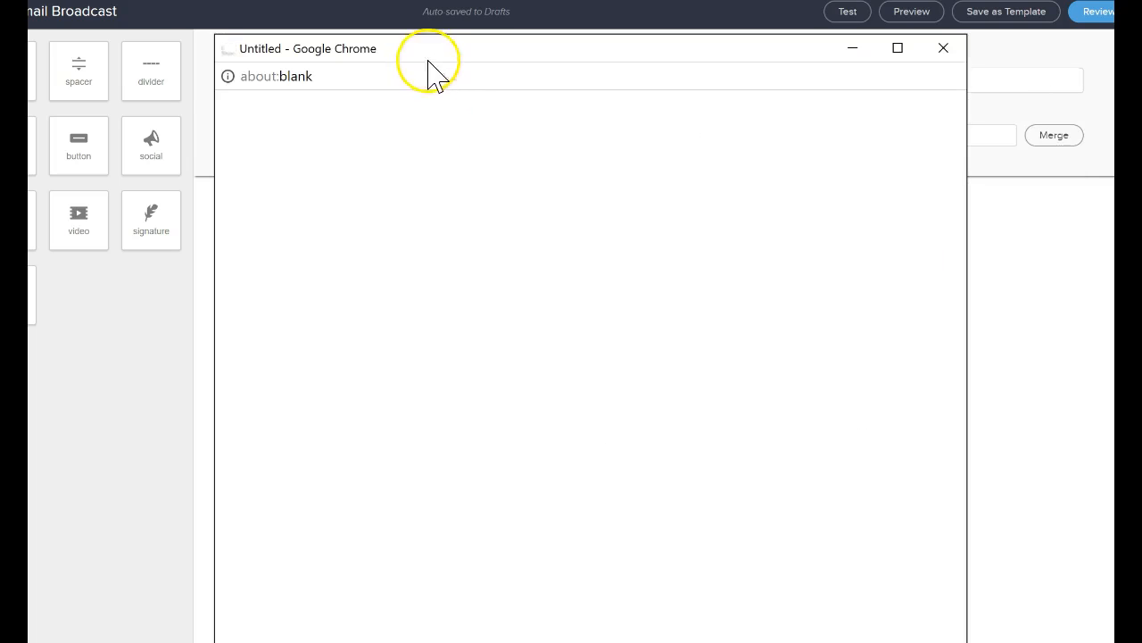
left_click(447, 58)
left_click(379, 70)
left_click(458, 83)
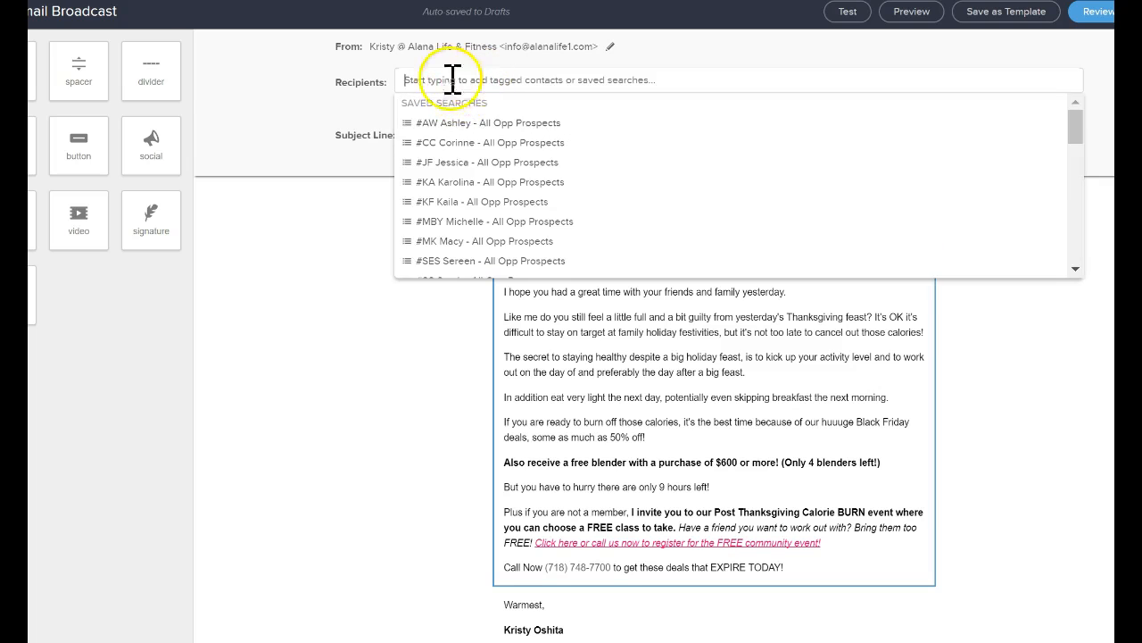
left_click(306, 80)
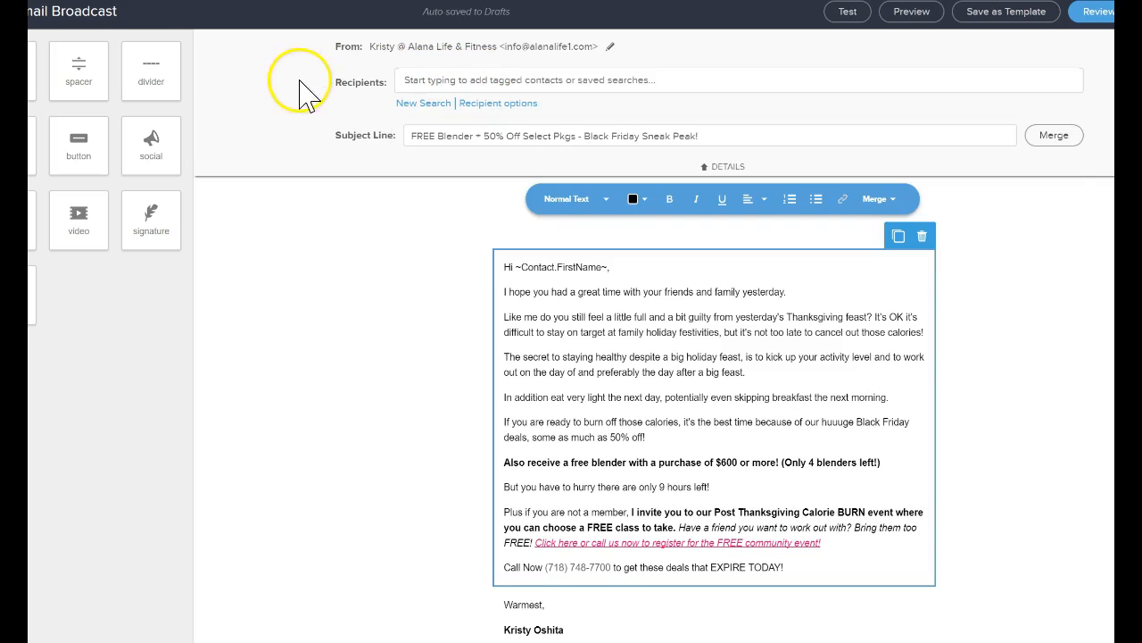
Start a new recipient search and exclude contacts with the "Do not contact" tag using the "Doesn't have ANY of these Tags" condition.
left_click(416, 104)
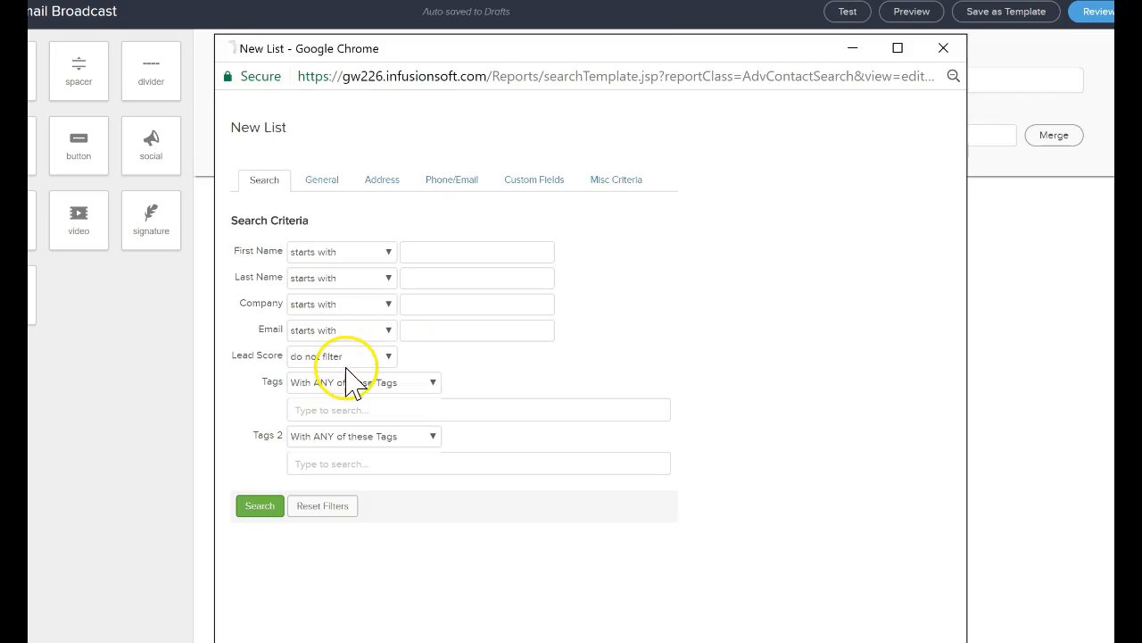
left_click(350, 379)
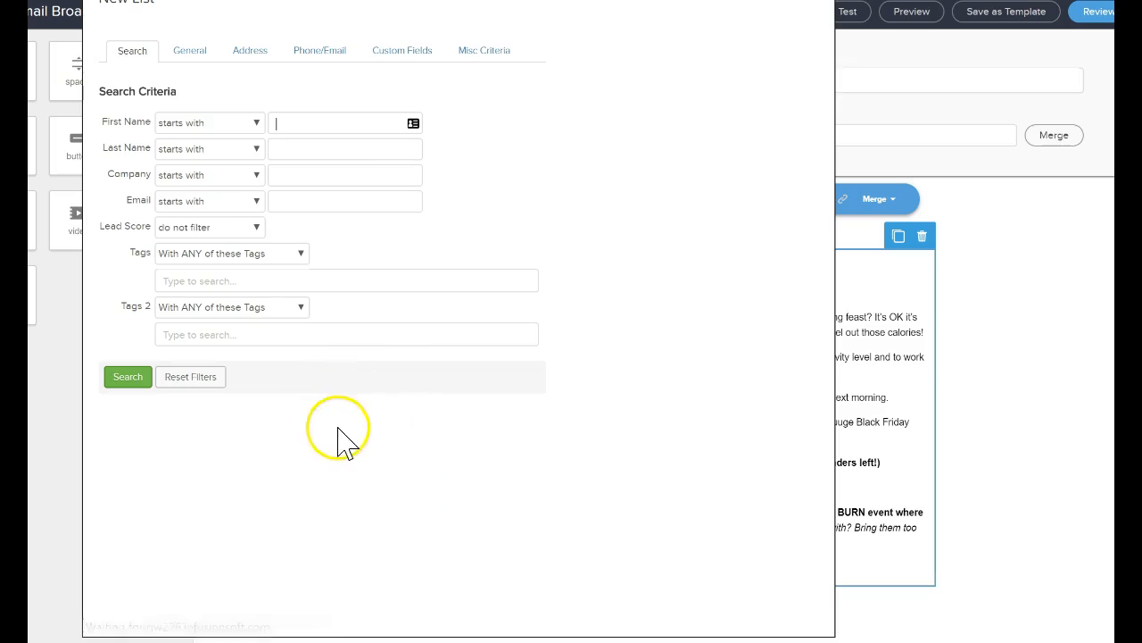
left_click(276, 254)
left_click(265, 357)
left_click(261, 282)
type("do no")
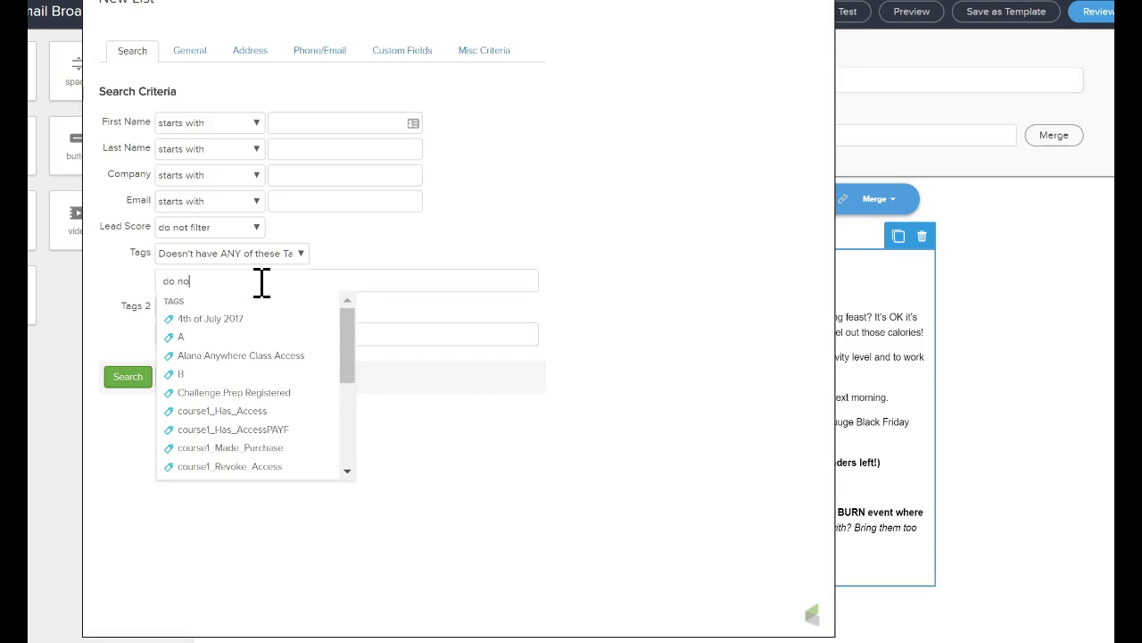
type("t")
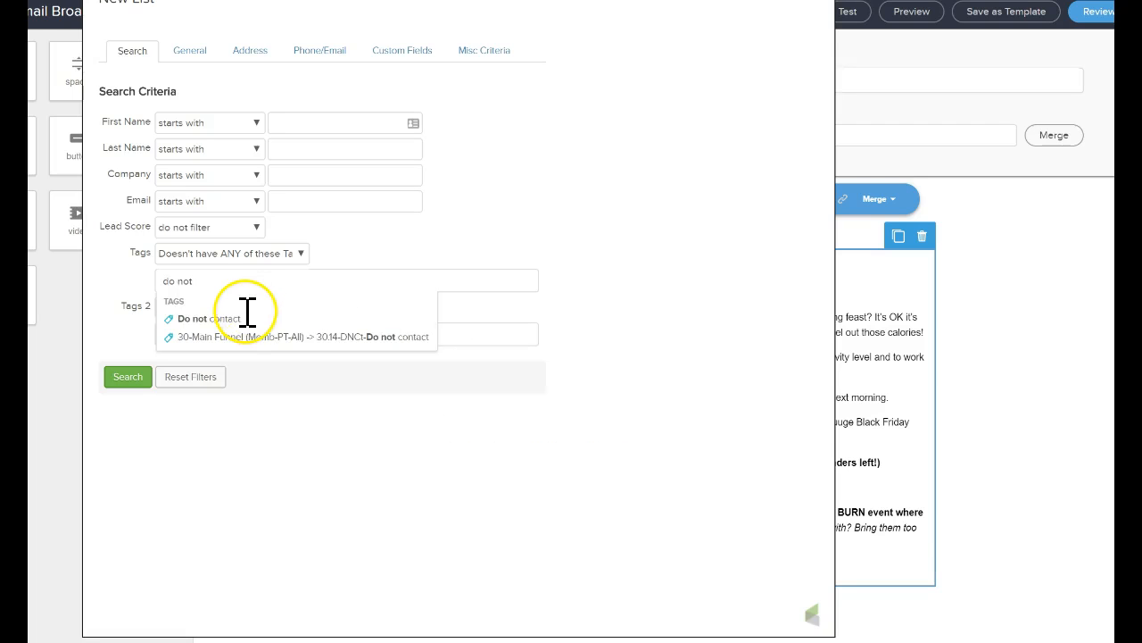
left_click(247, 320)
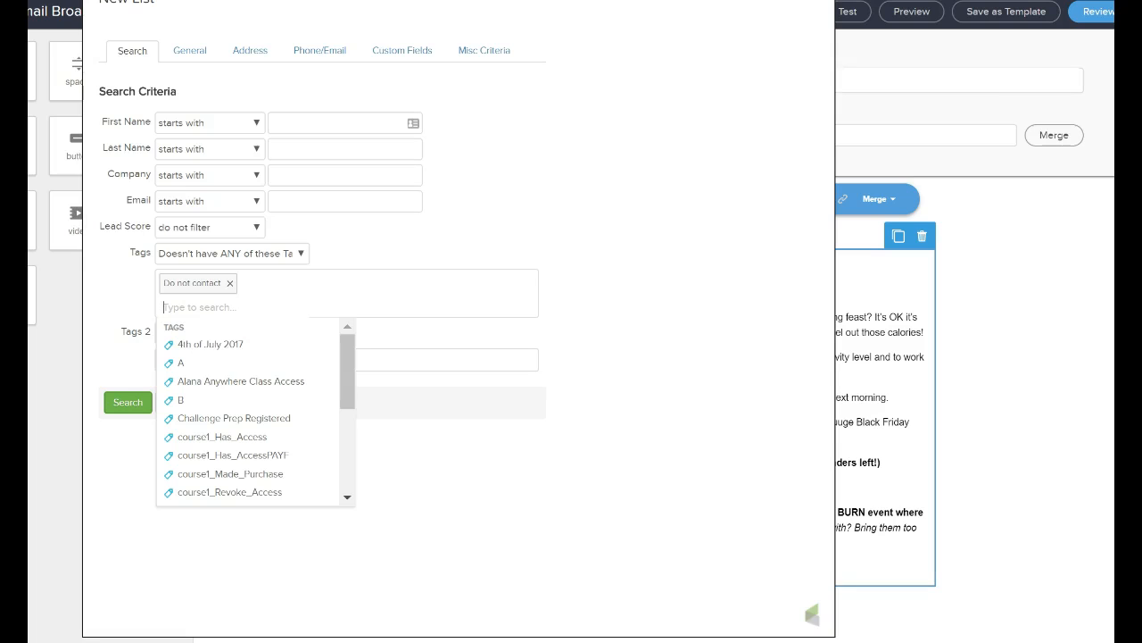
Add the tag "41.01-Mmbr-Yes is a member" to the excluded tags and run the search to fill the recipients.
type("yes")
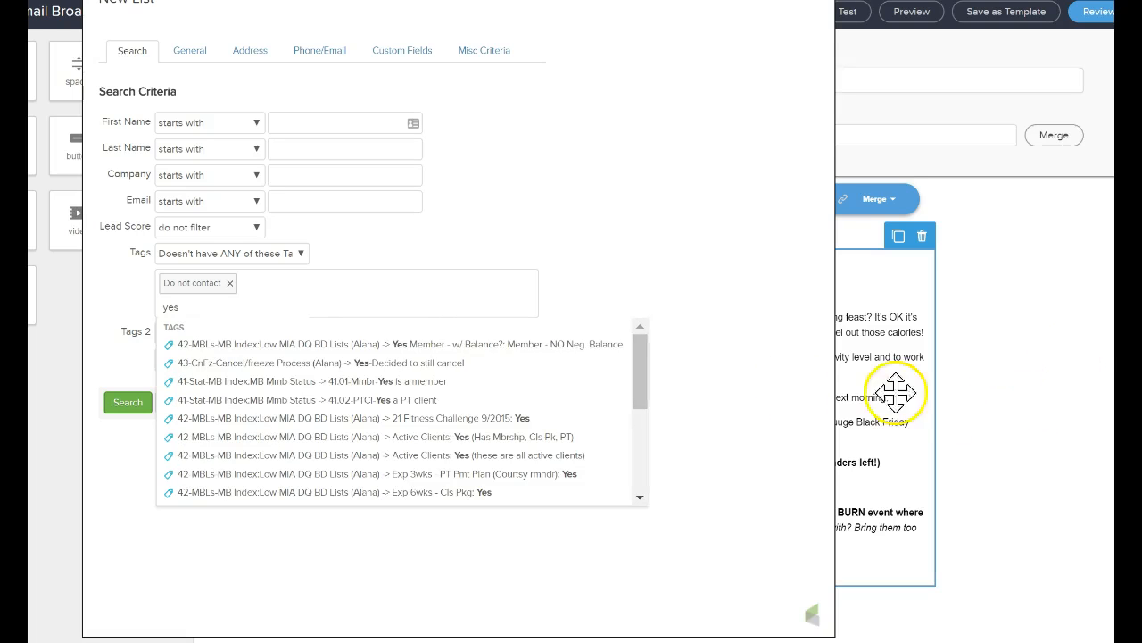
left_click(451, 387)
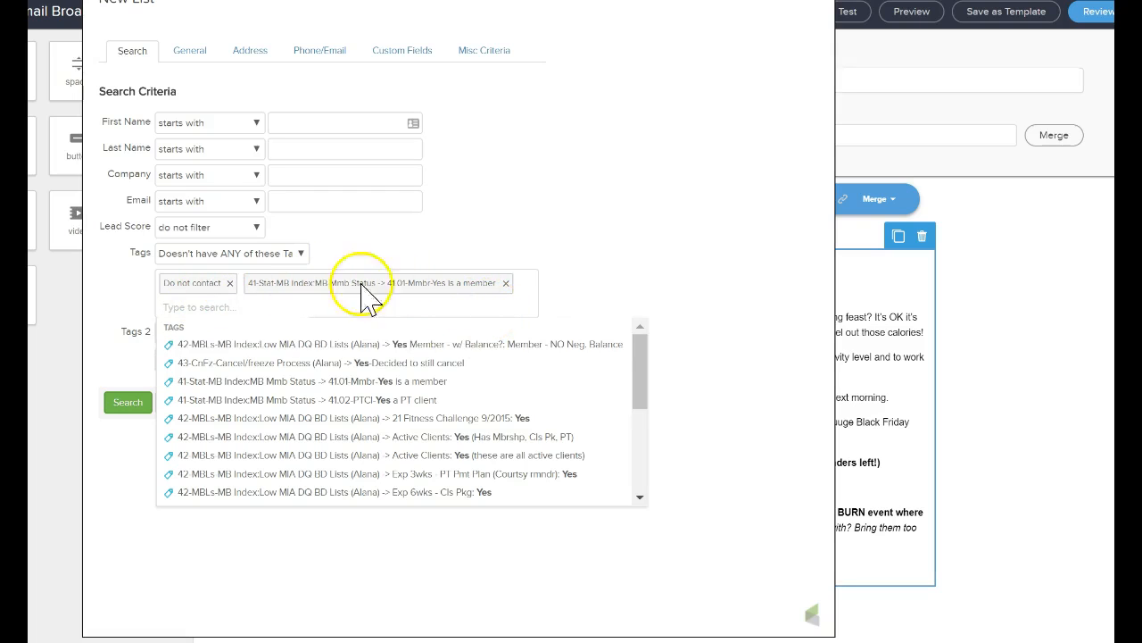
left_click(607, 213)
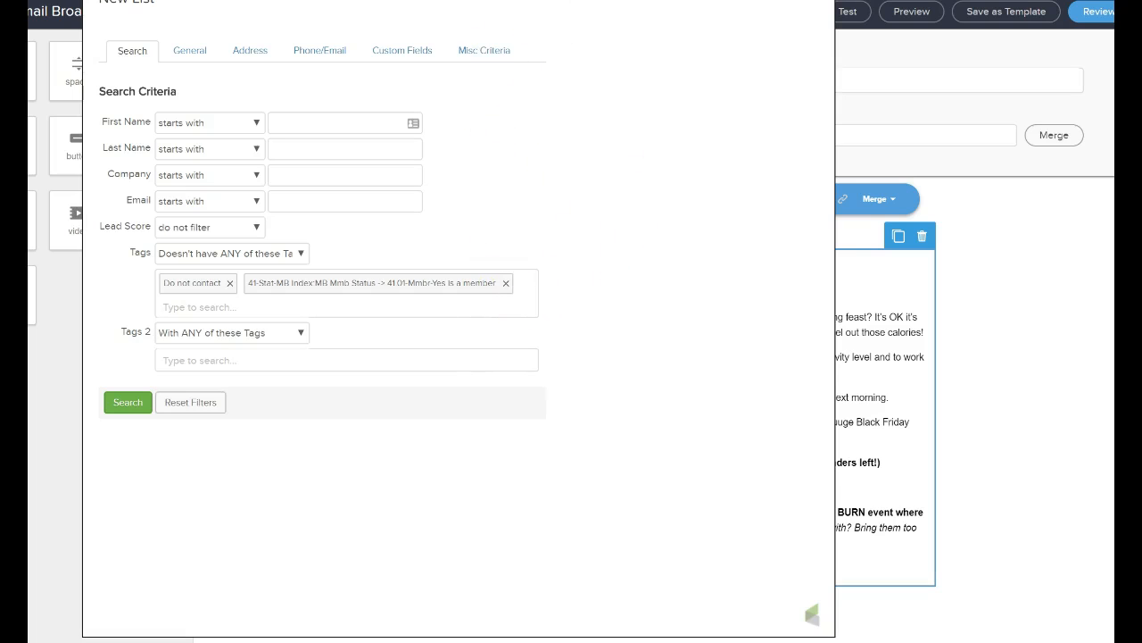
left_click_drag(530, 0, 590, 71)
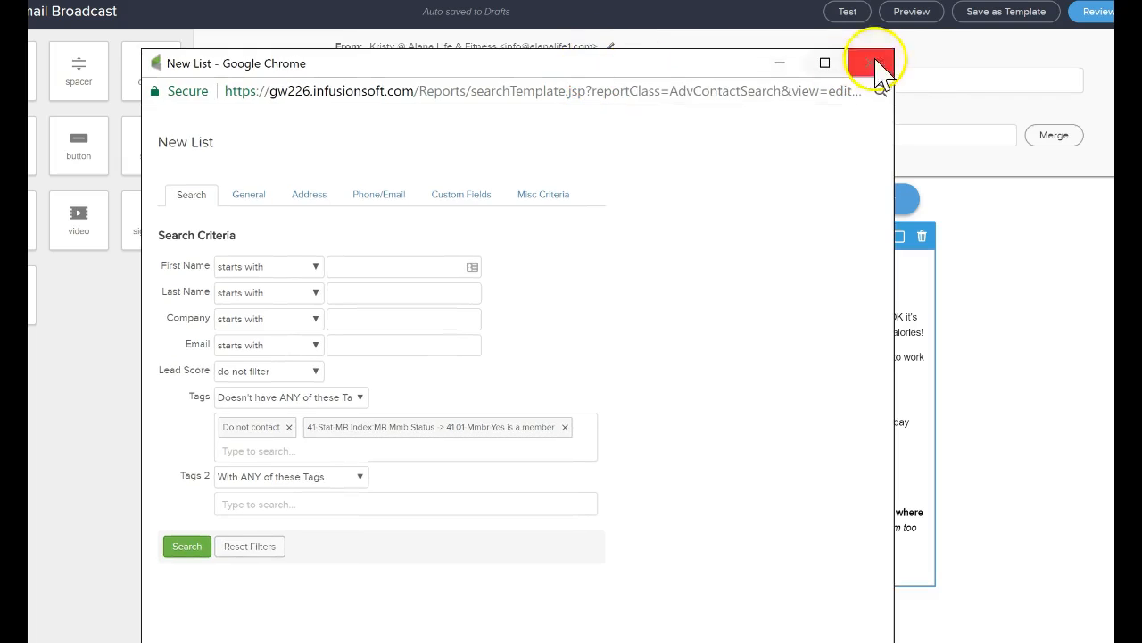
left_click(177, 555)
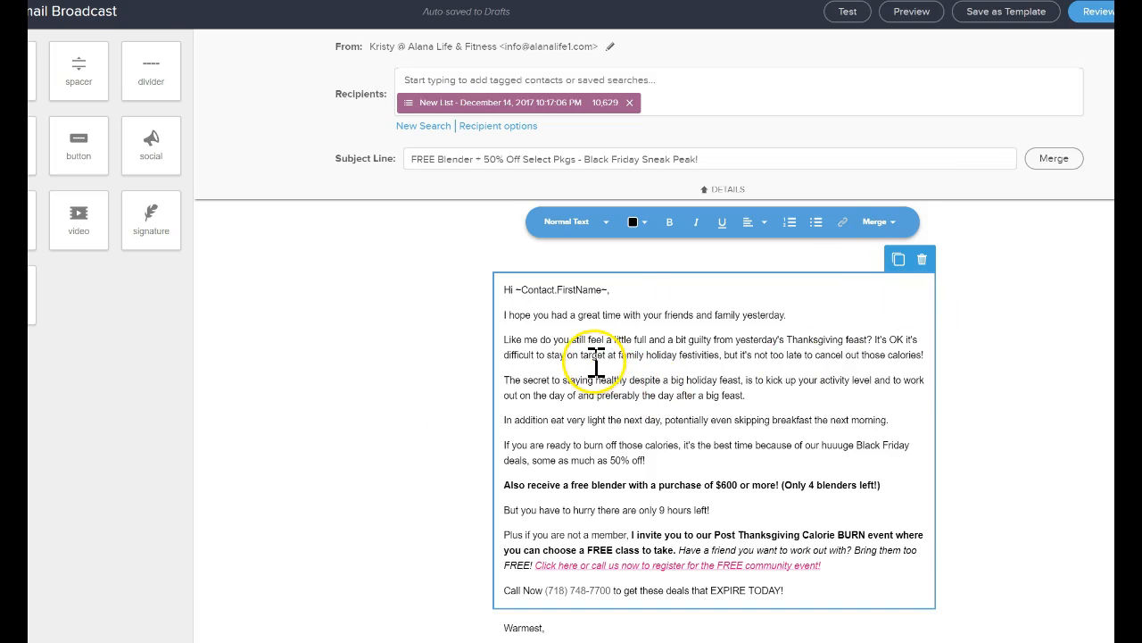
Review the subject line and the main body text of the reused draft.
left_click(535, 166)
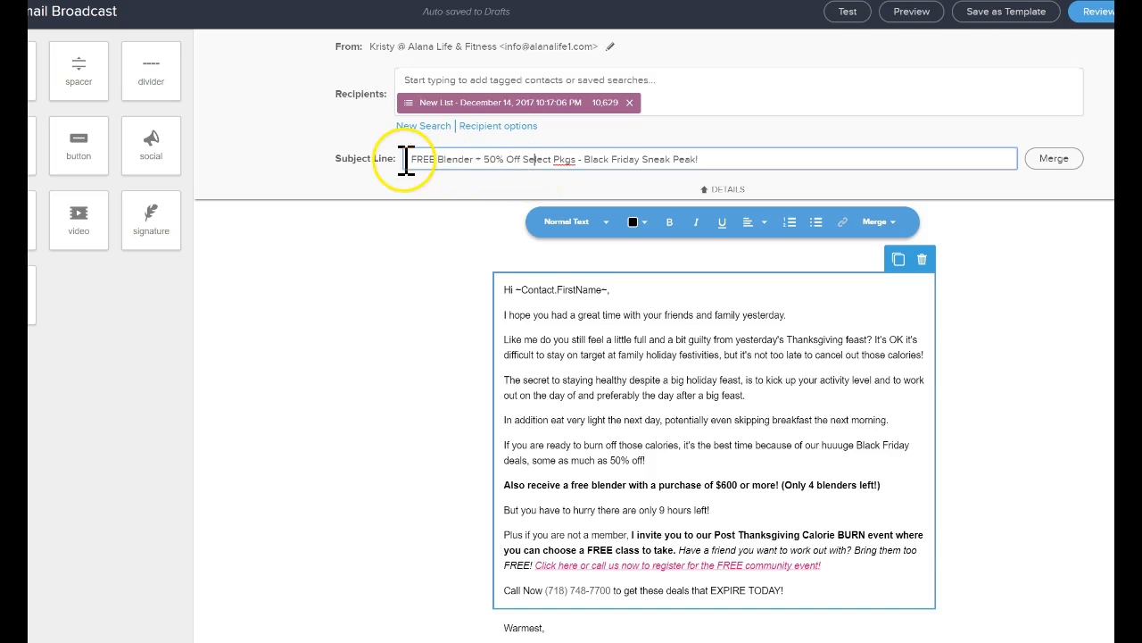
left_click_drag(412, 163, 776, 159)
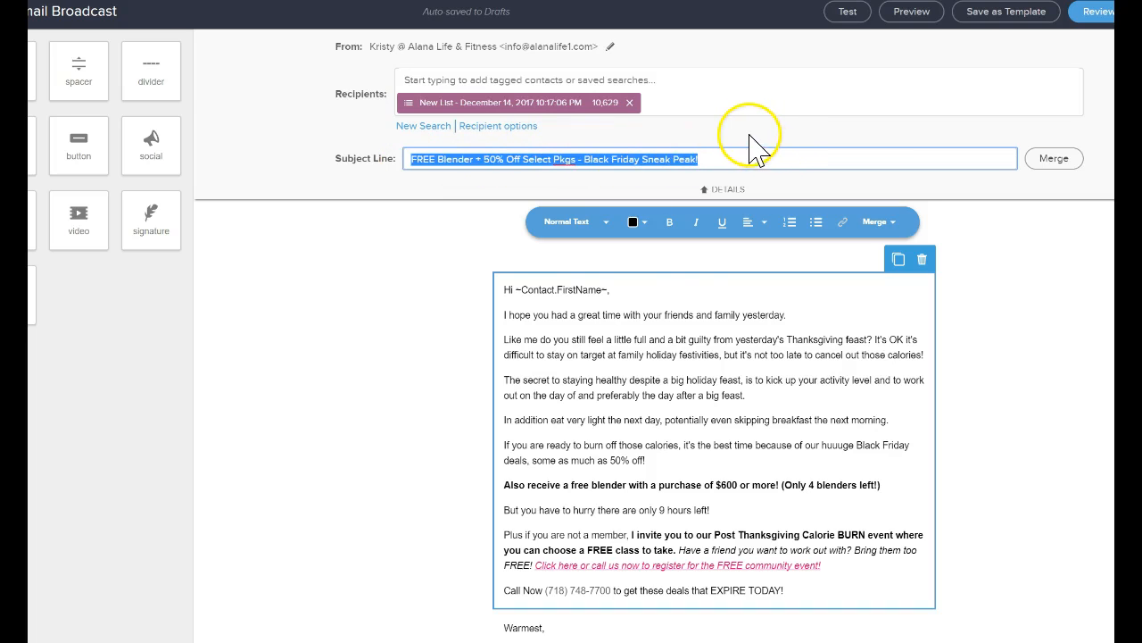
left_click(645, 374)
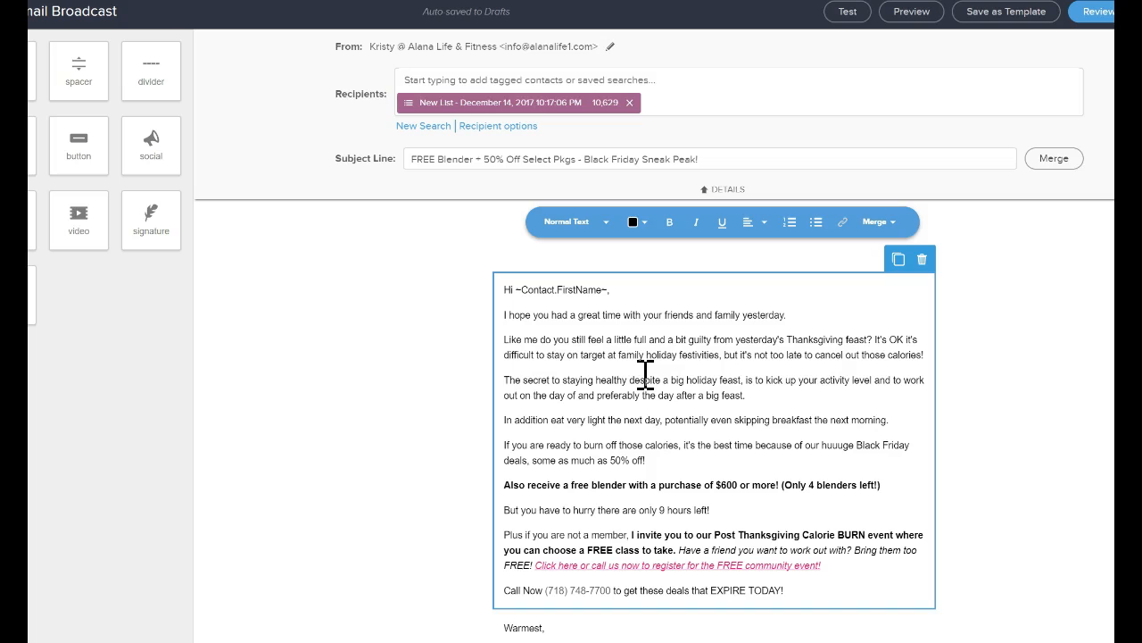
left_click_drag(535, 317, 772, 463)
scroll(772, 463, "down", 1)
scroll(773, 461, "up", 1)
left_click(397, 326)
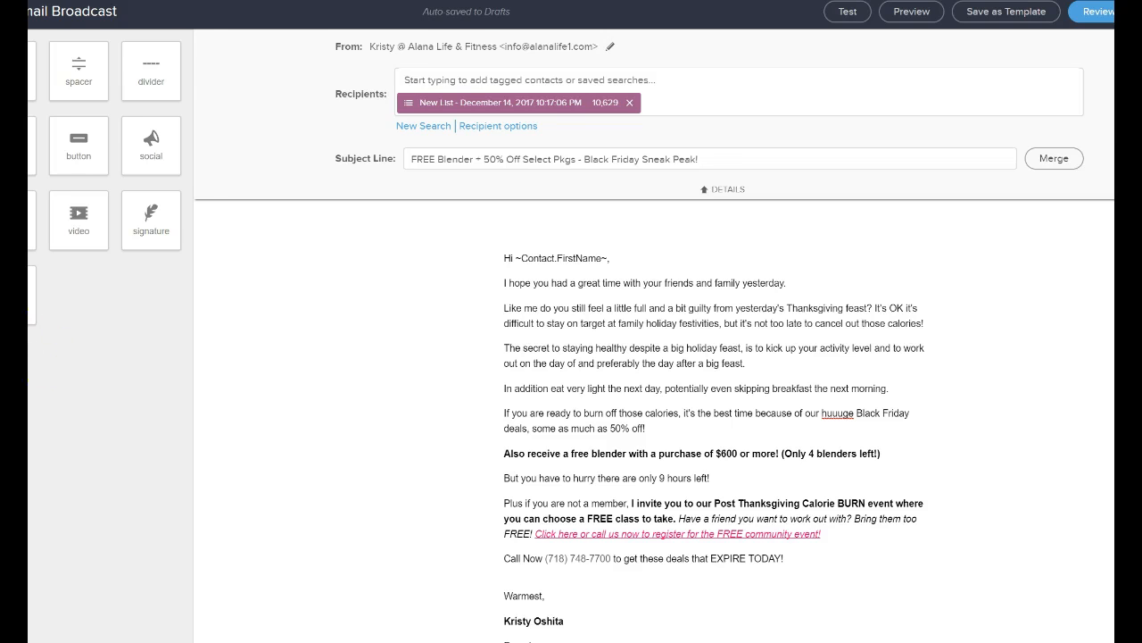
Insert a text block, a spacer and a divider above the email's greeting.
left_click_drag(67, 74, 732, 275)
left_click_drag(134, 96, 714, 313)
left_click_drag(641, 285, 768, 352)
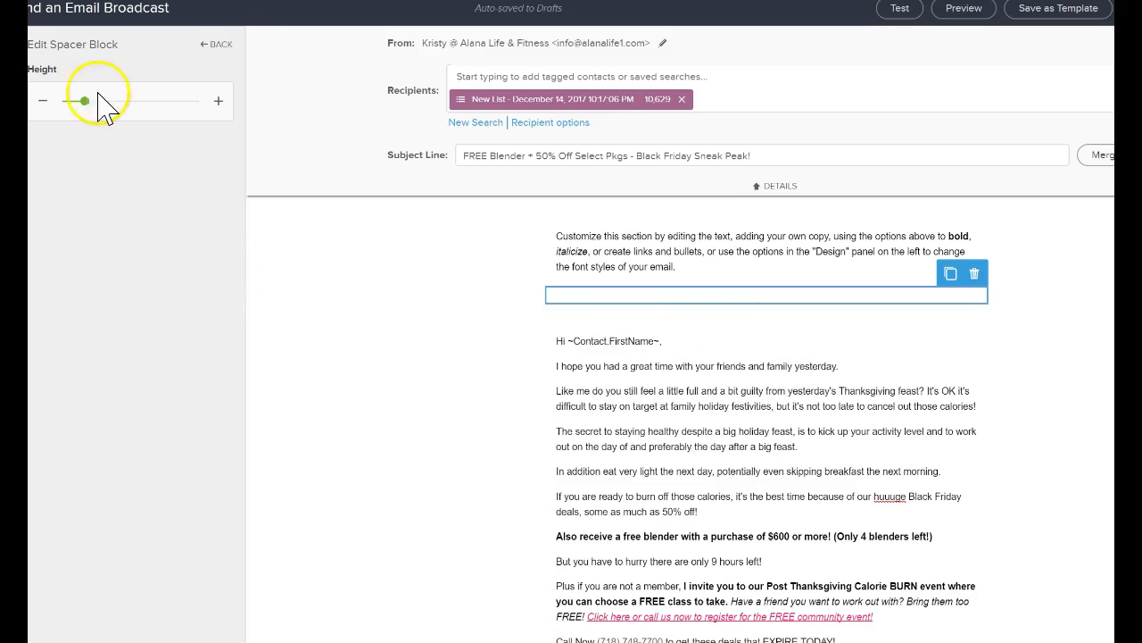
left_click(219, 46)
left_click_drag(216, 45, 778, 316)
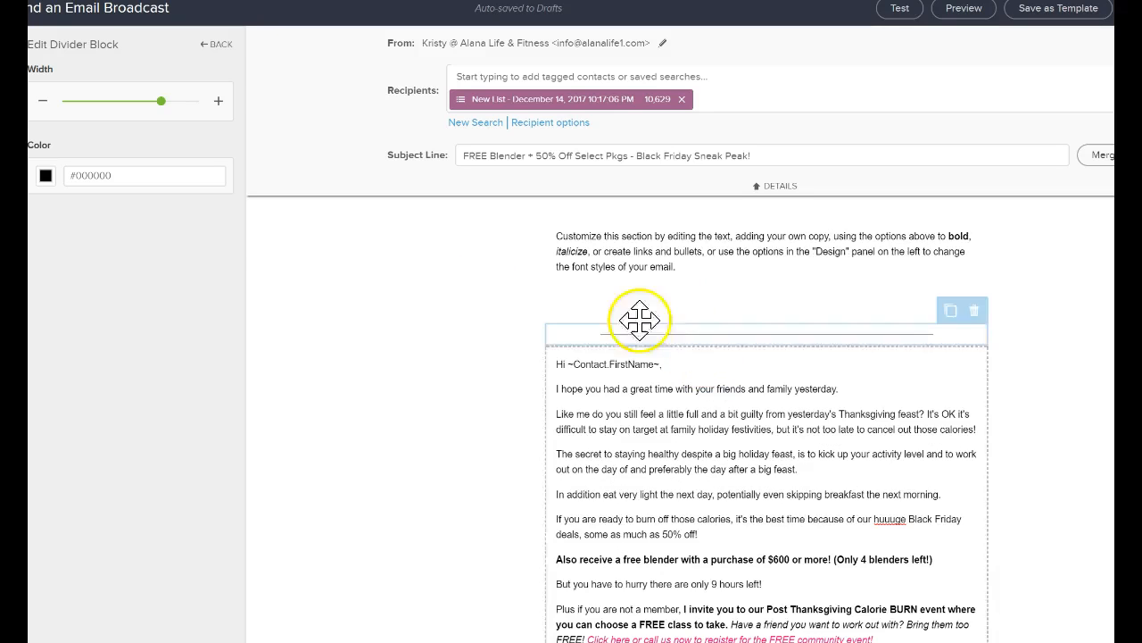
Insert an image block directly below the new text block and a button block beneath the image.
left_click(221, 46)
left_click_drag(96, 163, 811, 306)
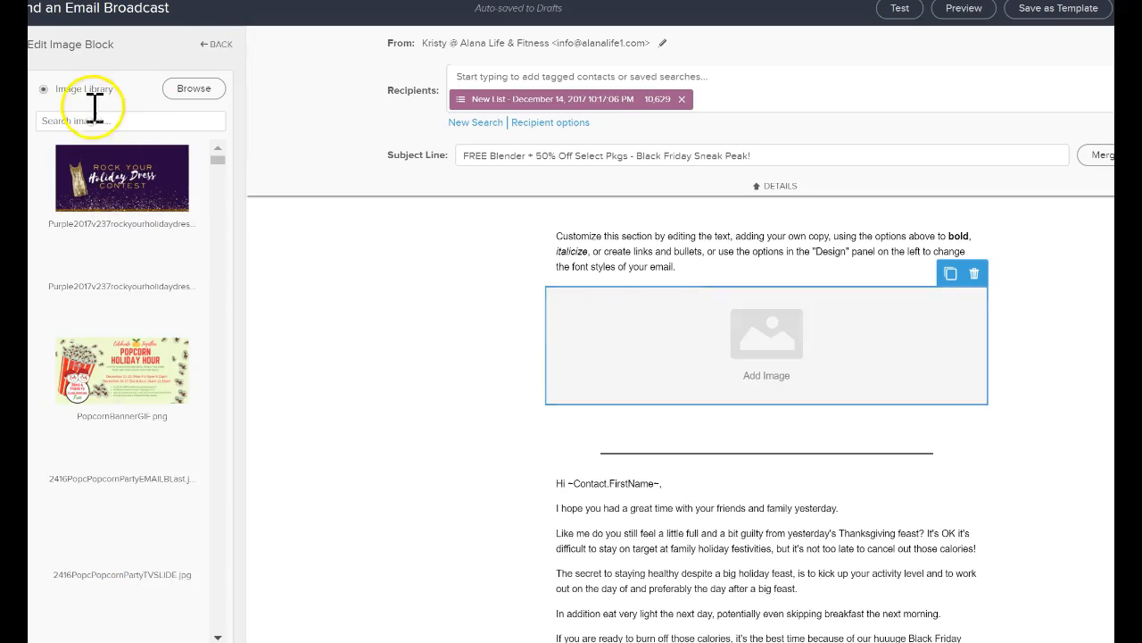
left_click(218, 45)
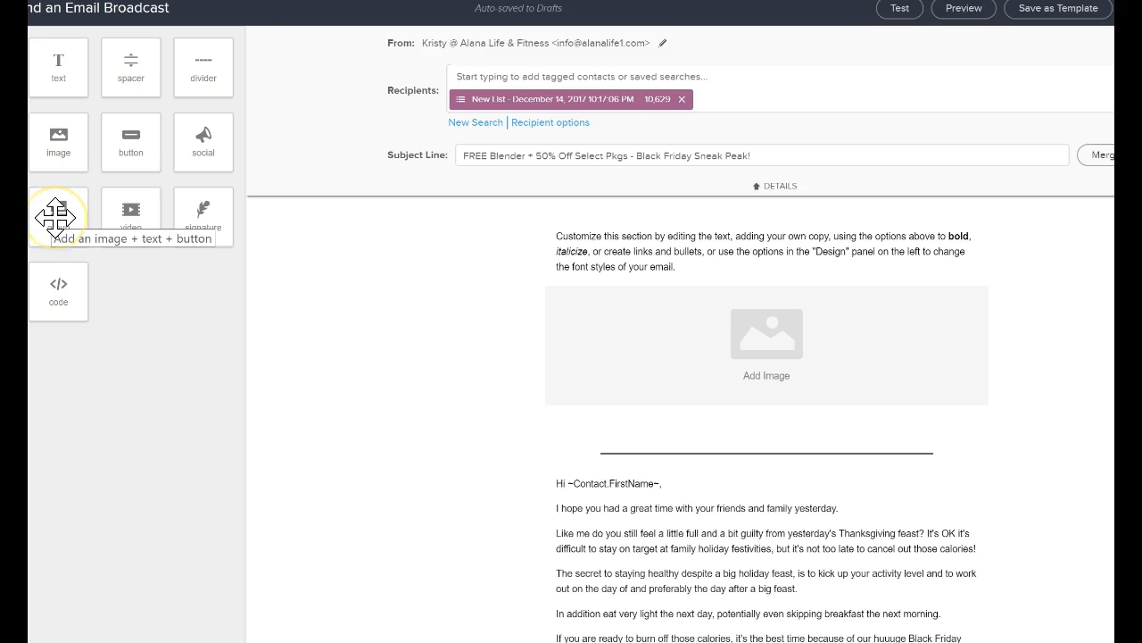
left_click_drag(133, 158, 674, 447)
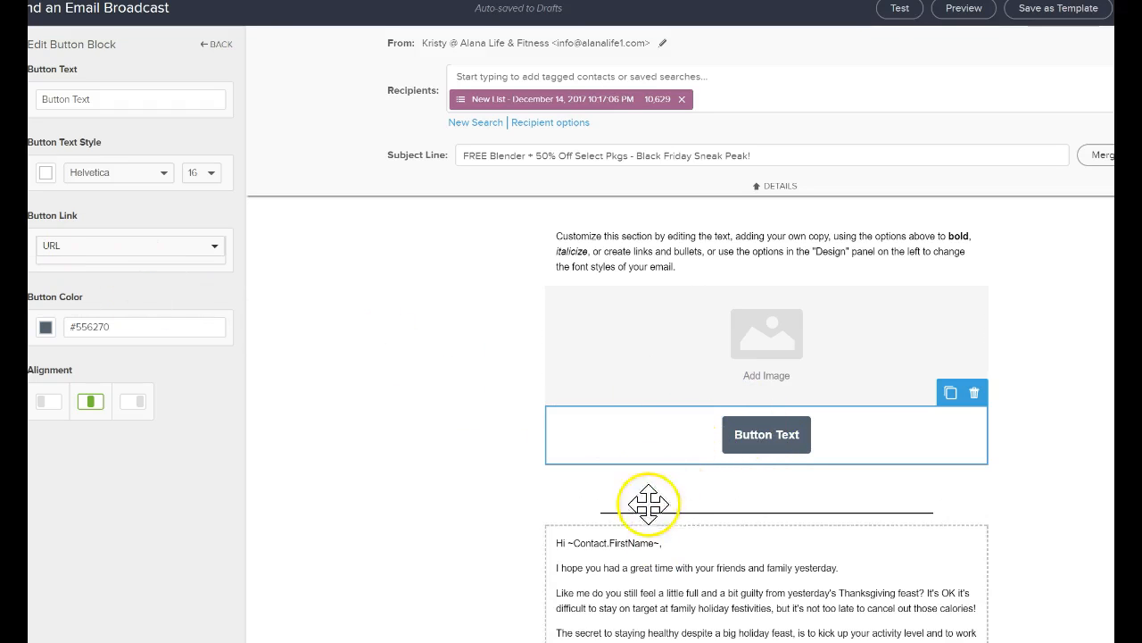
Select the placeholder text in the new text block and view the available text colors.
left_click(683, 255)
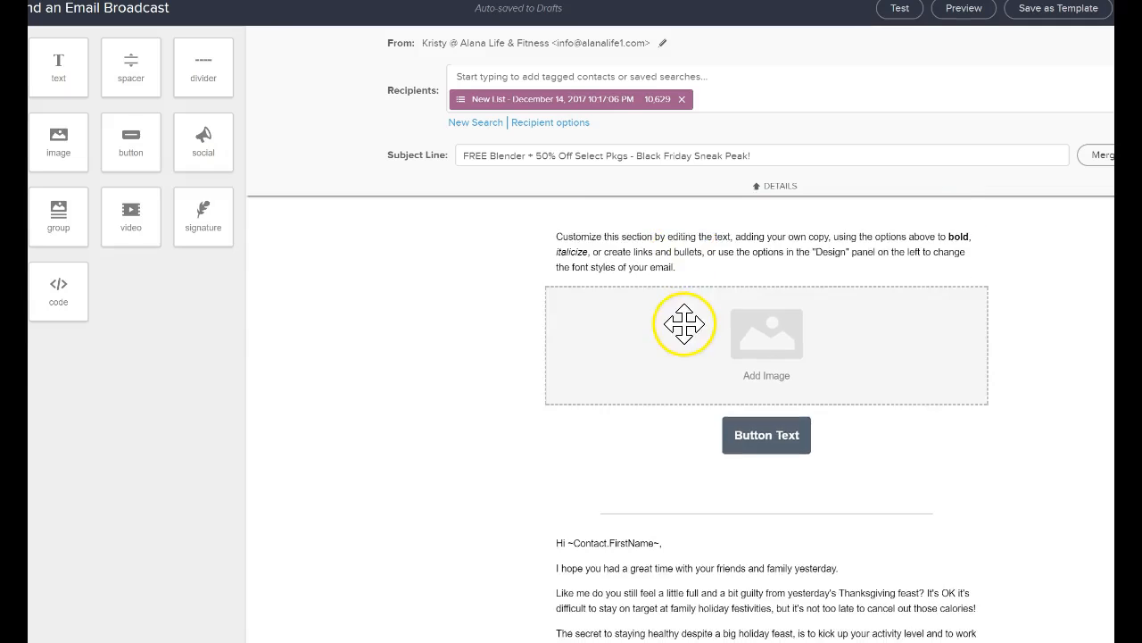
triple_click(665, 256)
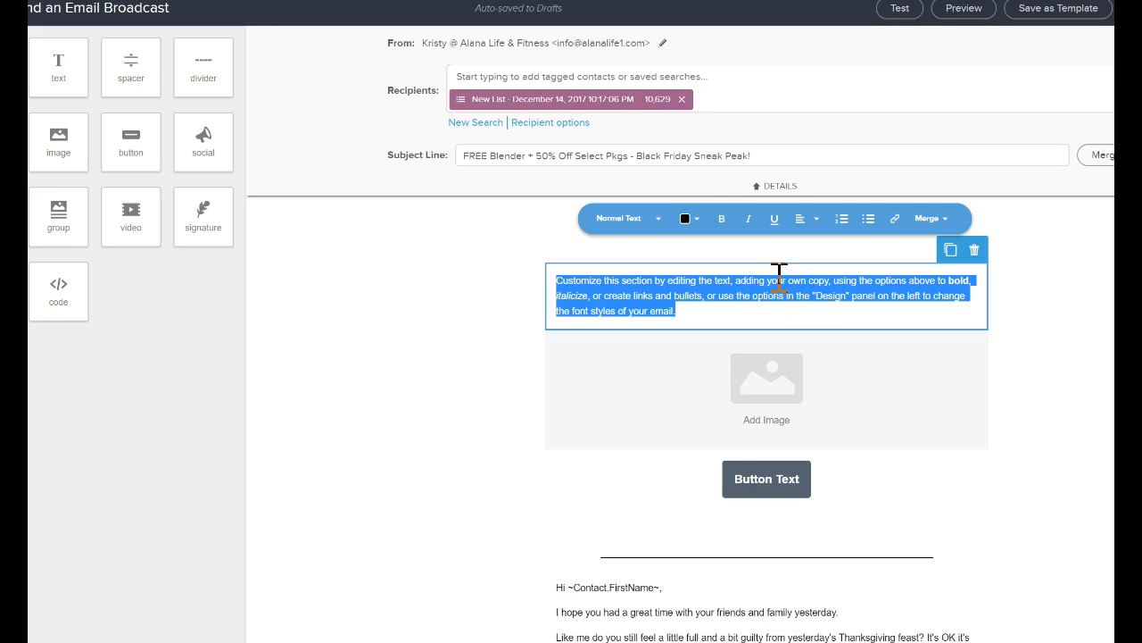
left_click(688, 217)
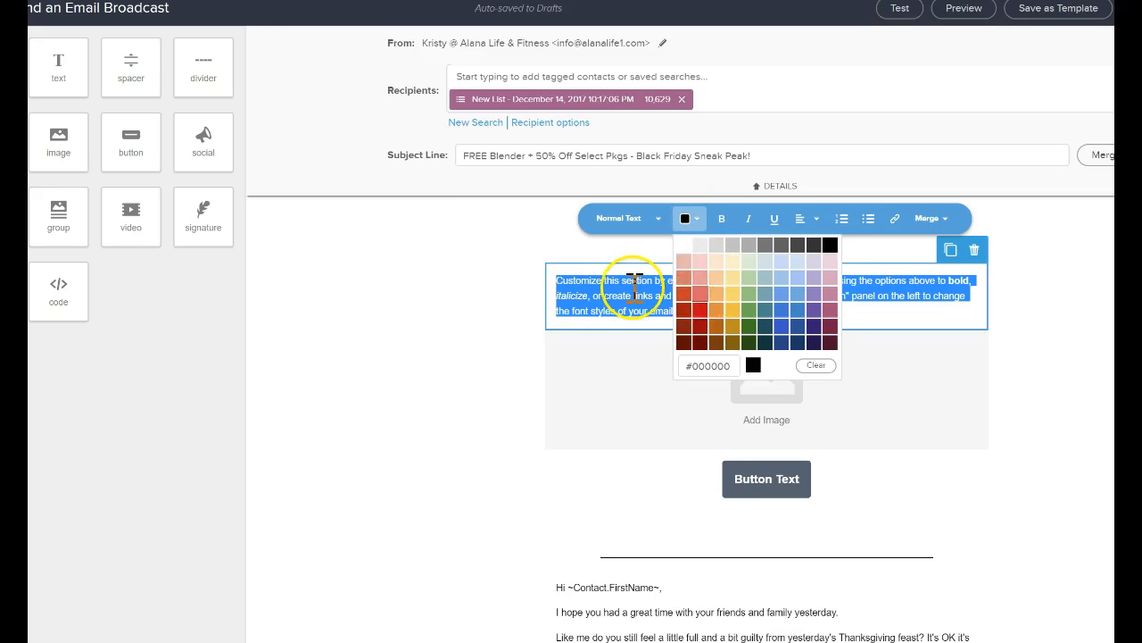
left_click(702, 288)
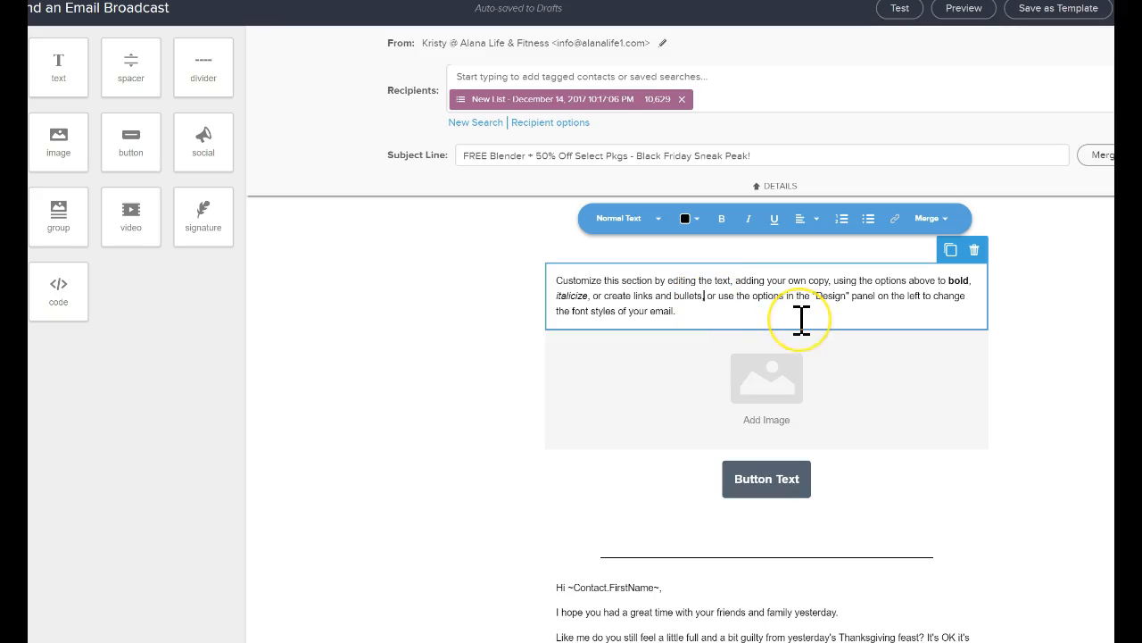
Split the placeholder text after "create links and bullets," and format the resulting second paragraph as Heading 1.
key("Return")
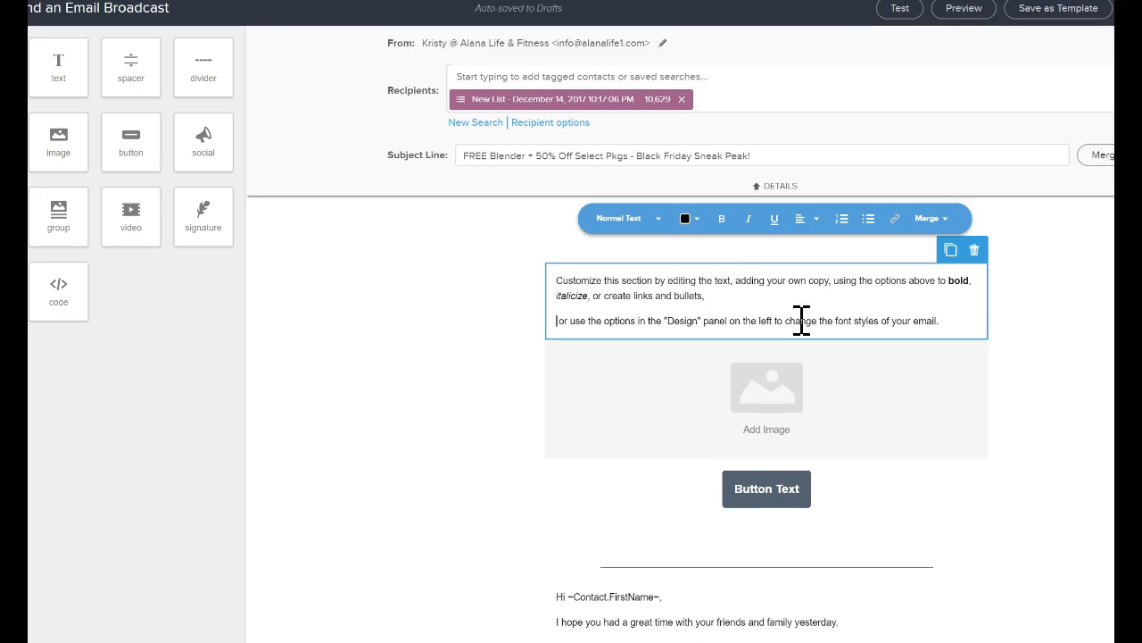
triple_click(801, 320)
left_click(612, 218)
left_click(630, 262)
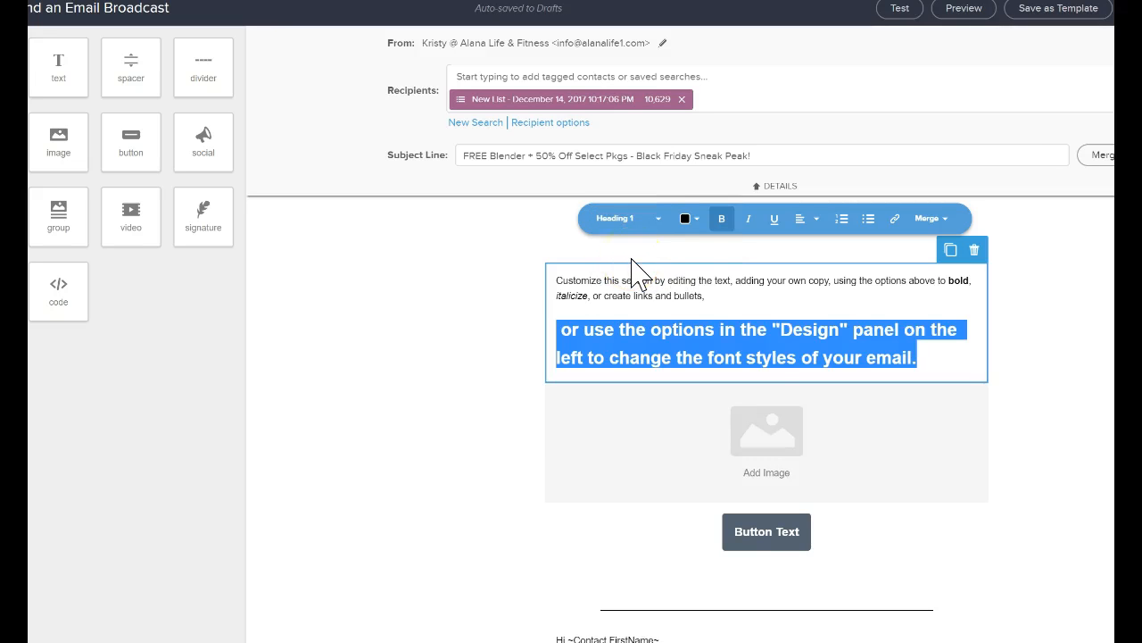
View the text alignment options for the first paragraph of the placeholder text.
left_click(643, 295)
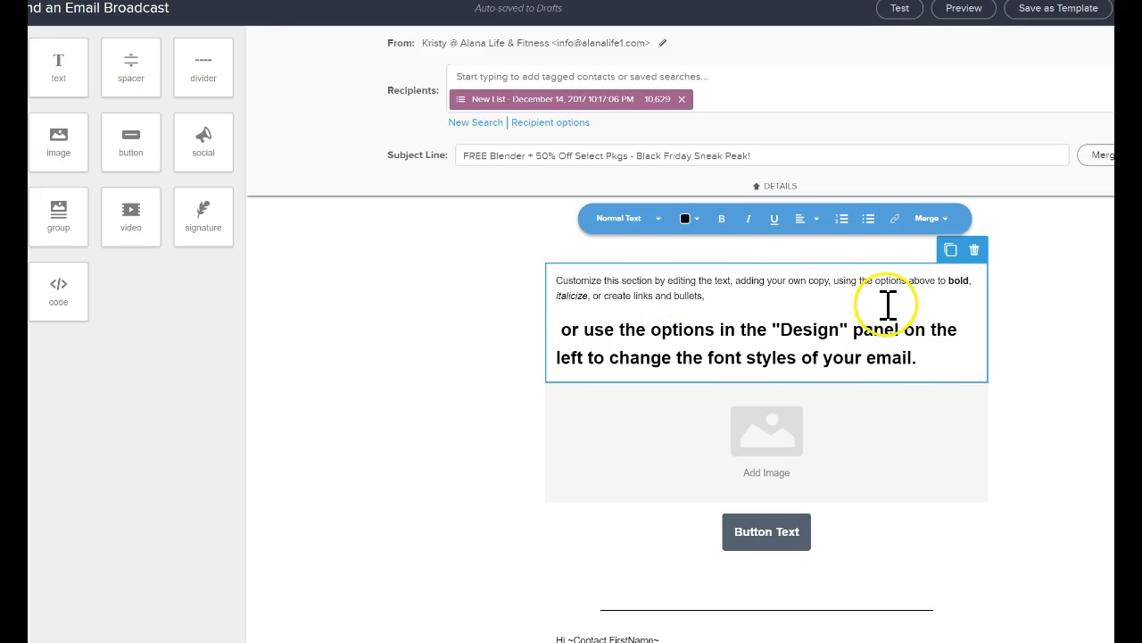
left_click(820, 223)
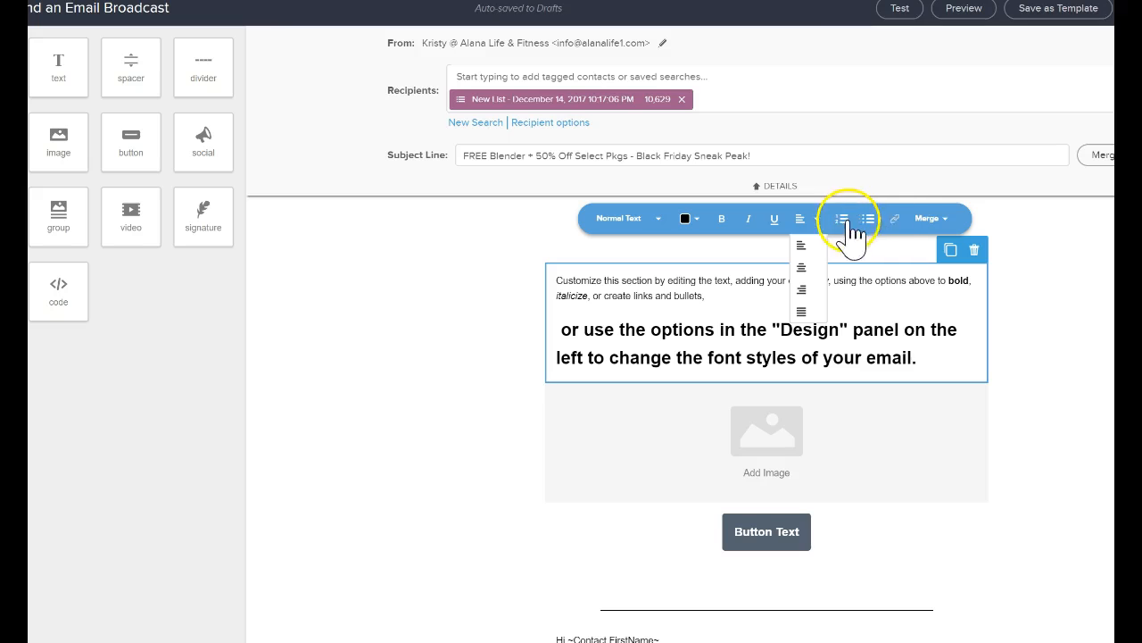
left_click(884, 285)
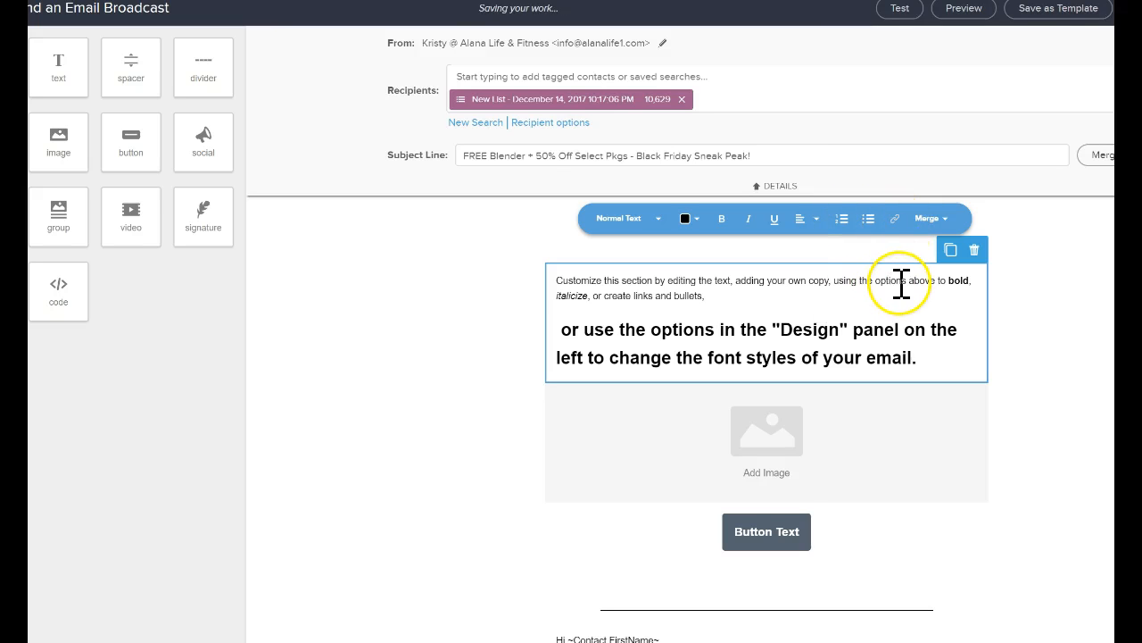
left_click_drag(912, 284, 808, 268)
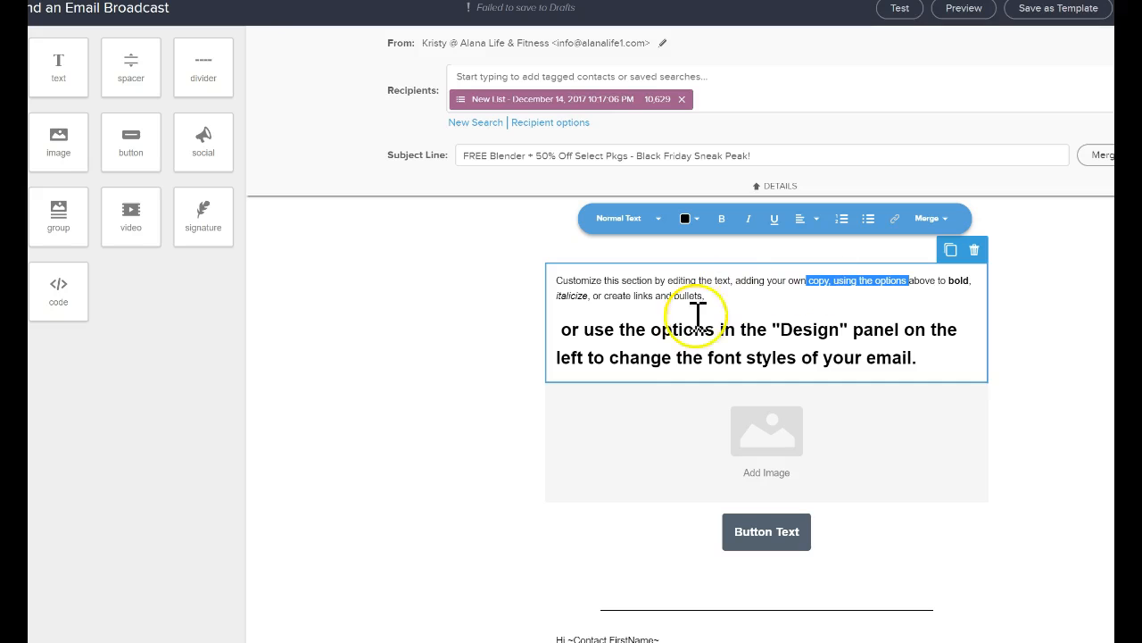
left_click(1113, 426)
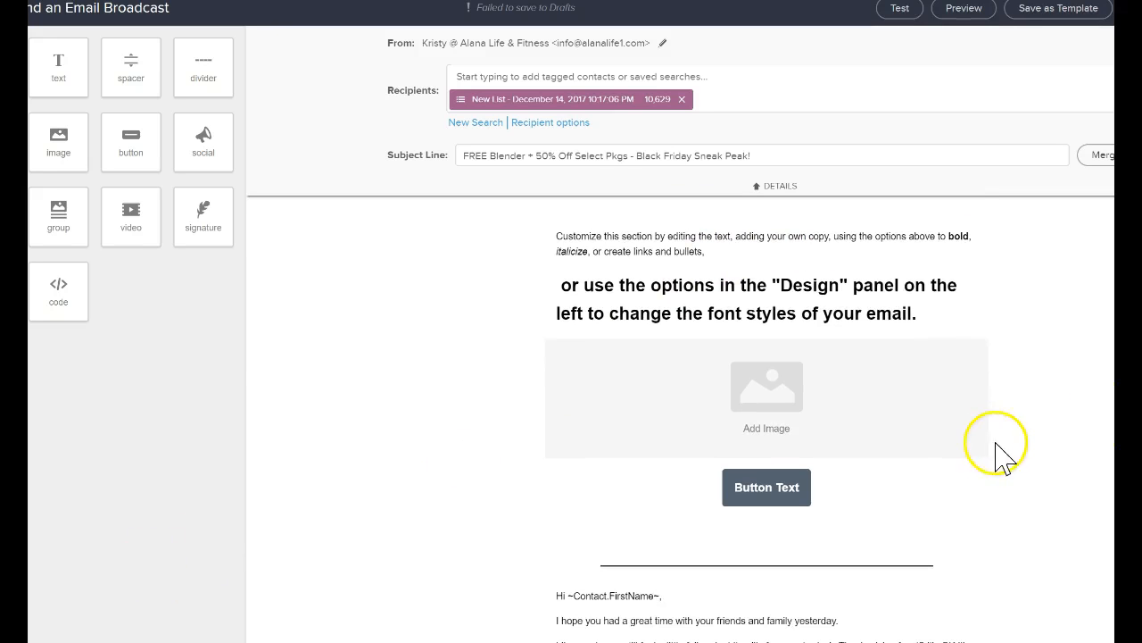
left_click(775, 268)
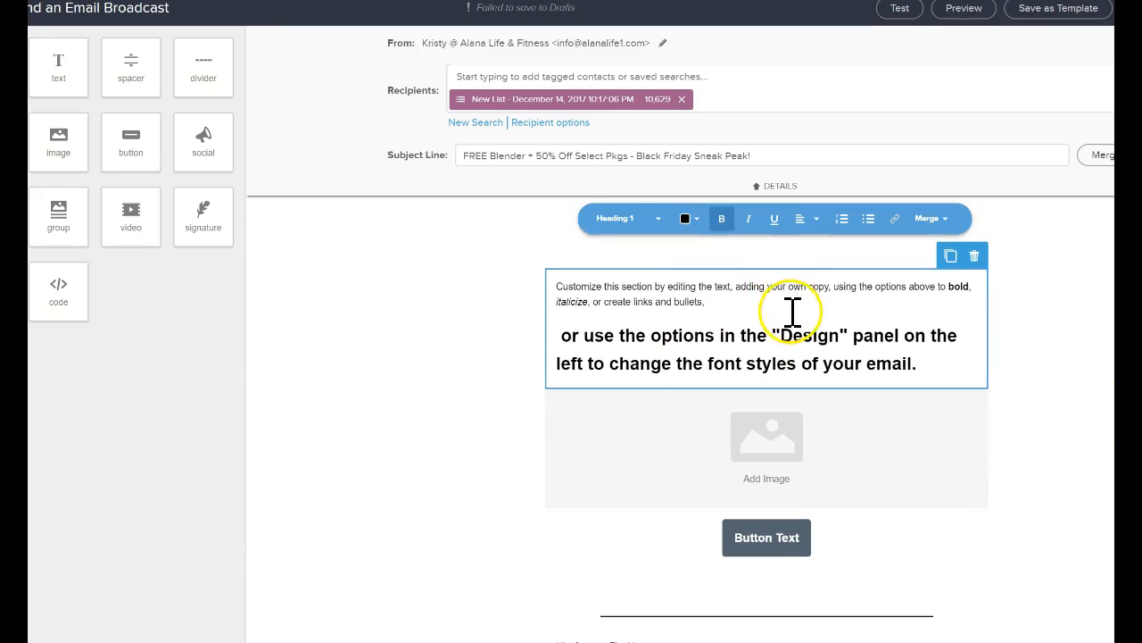
left_click_drag(705, 302, 523, 301)
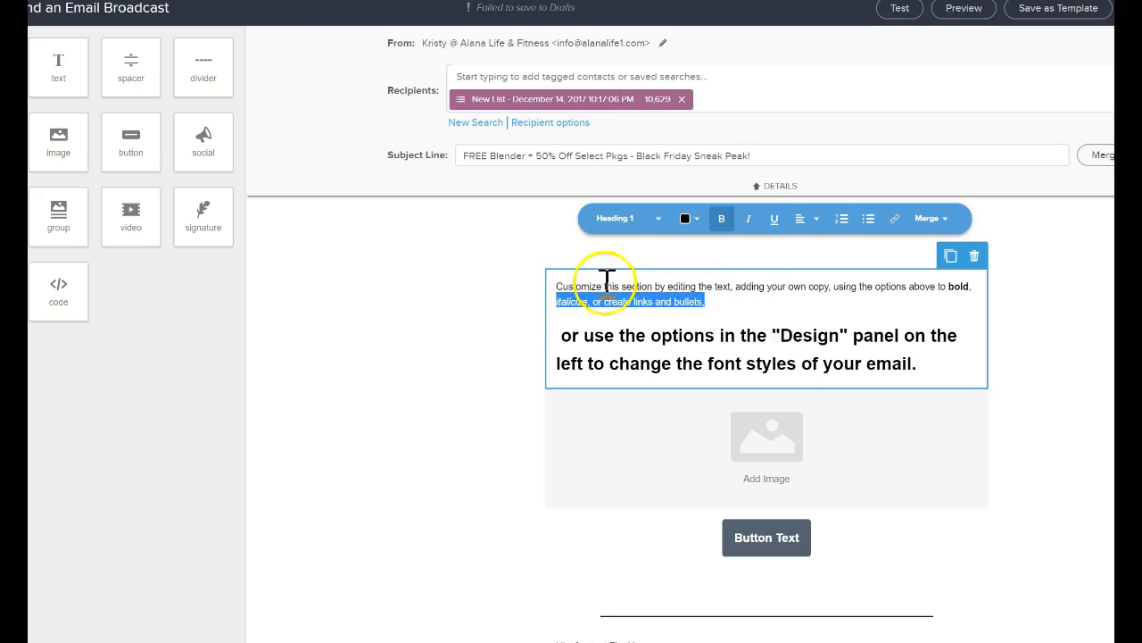
left_click(901, 224)
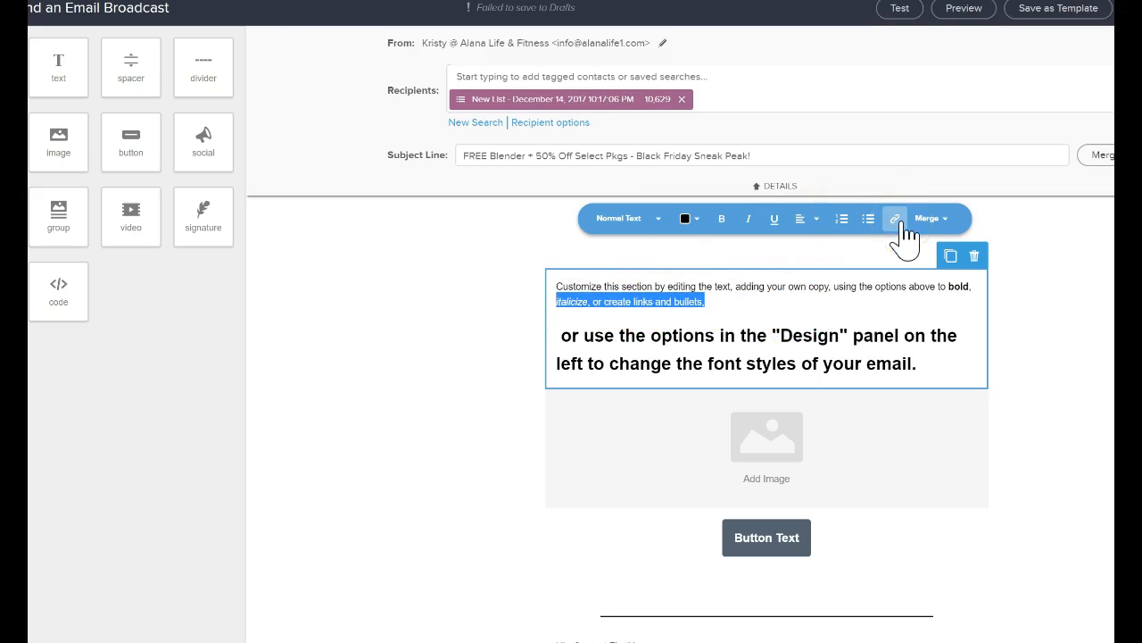
left_click(900, 227)
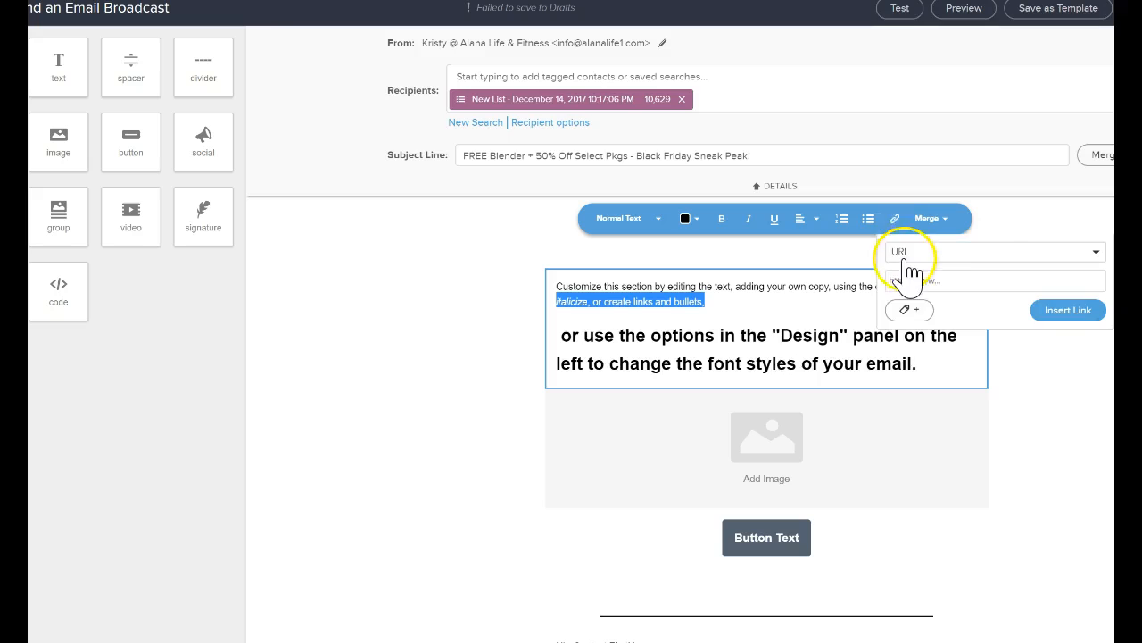
left_click(921, 282)
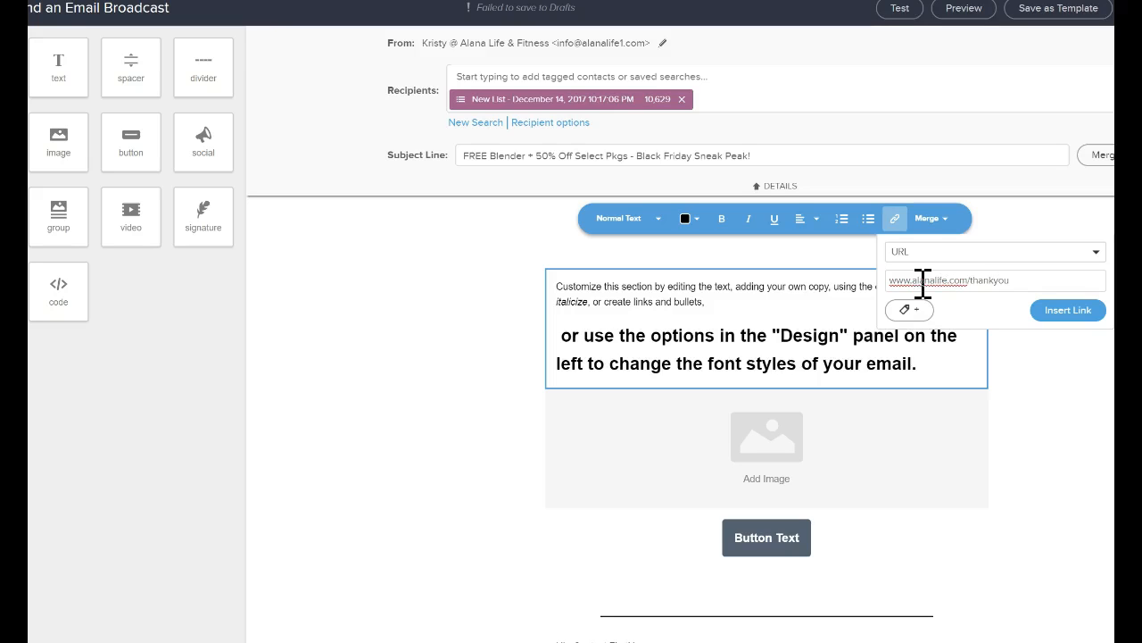
Assign the tag "10.1-Lead:Free Pass -> Demo_Base_Access" to the link and insert the link into the selected text.
left_click(917, 310)
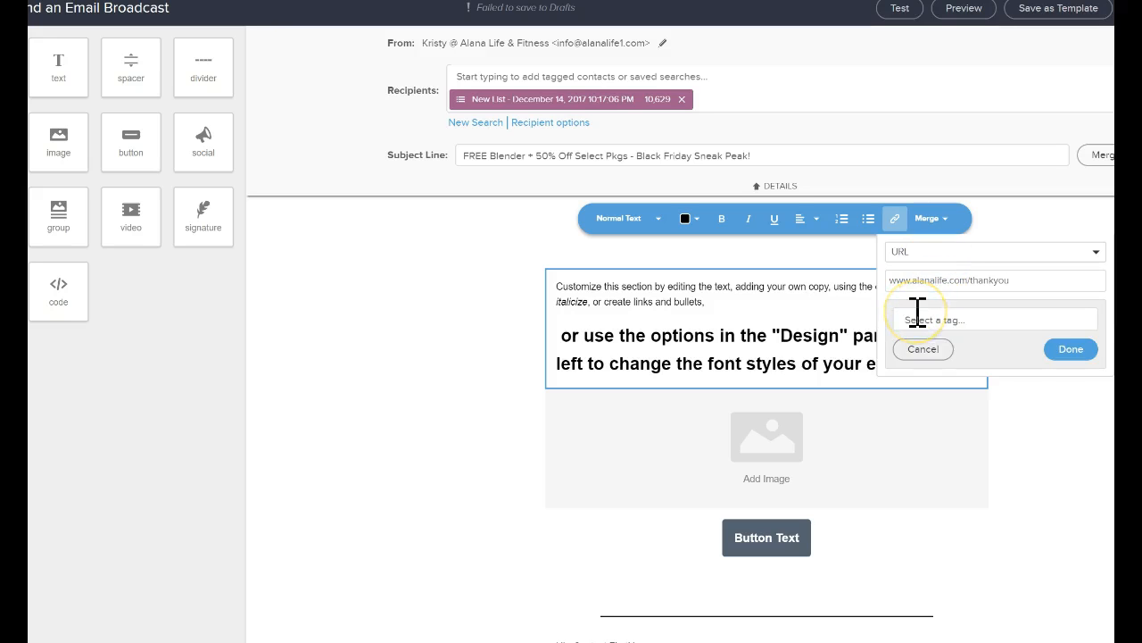
left_click(920, 317)
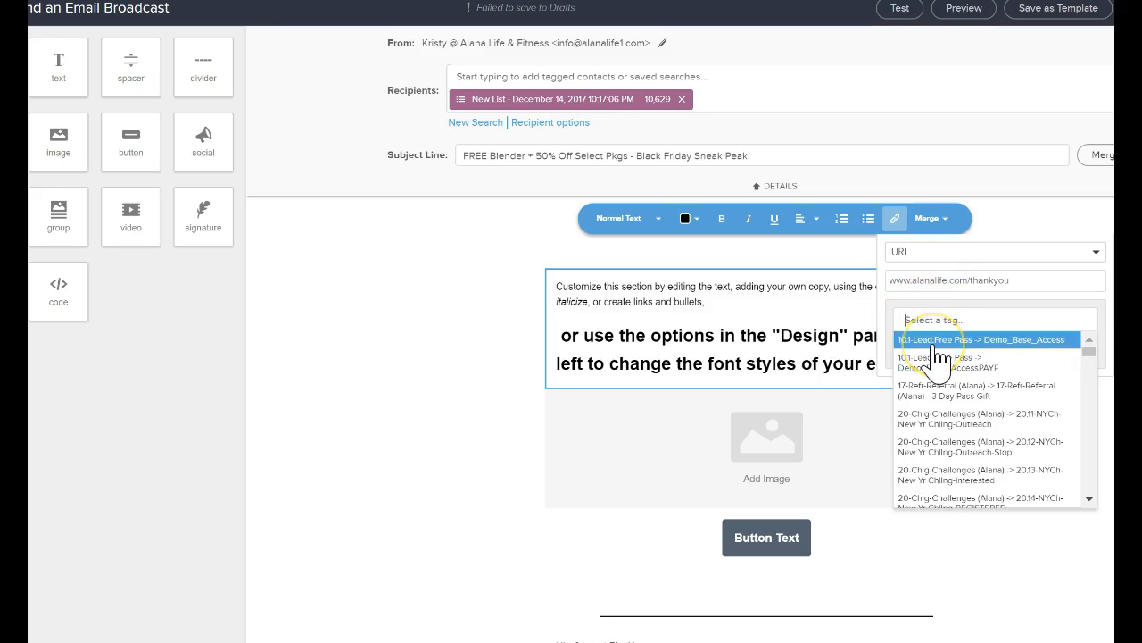
left_click(940, 357)
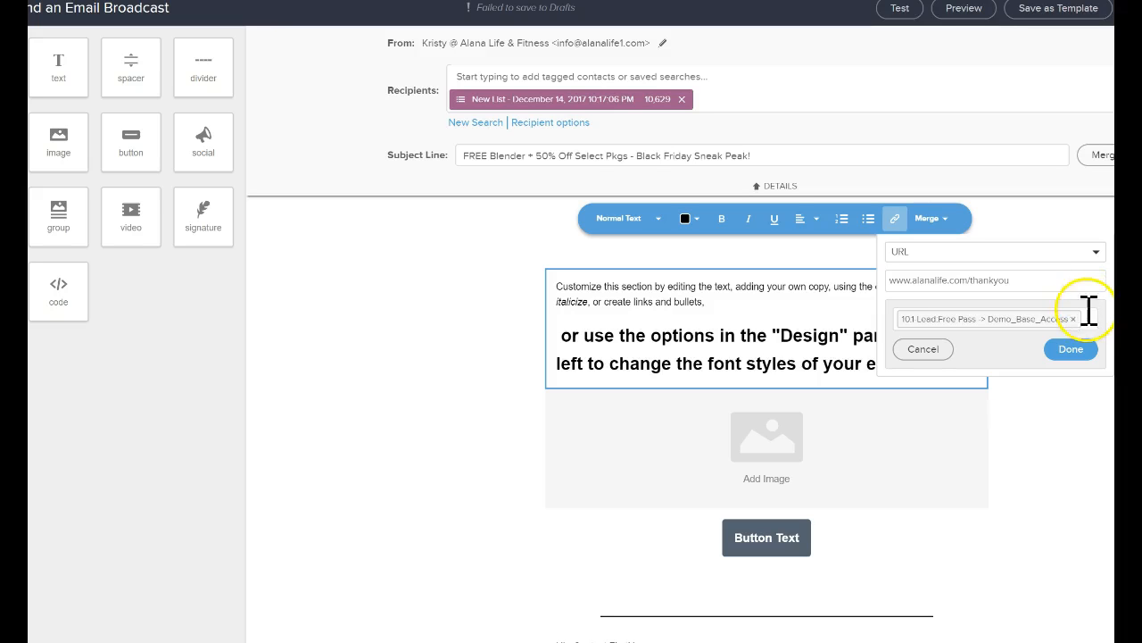
left_click(1075, 349)
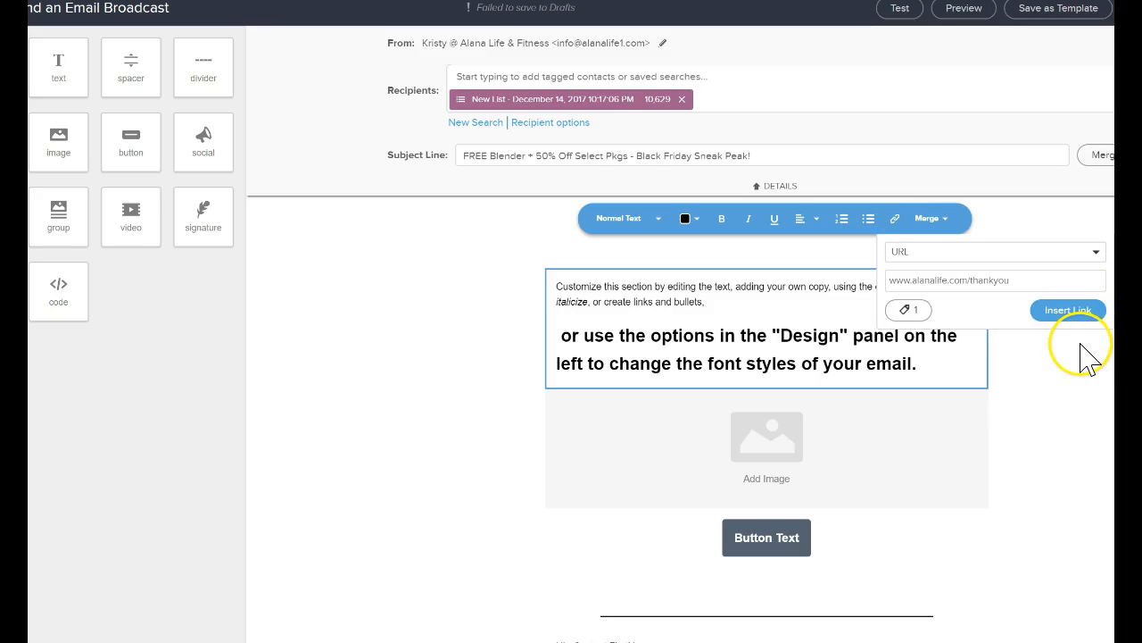
left_click(1063, 312)
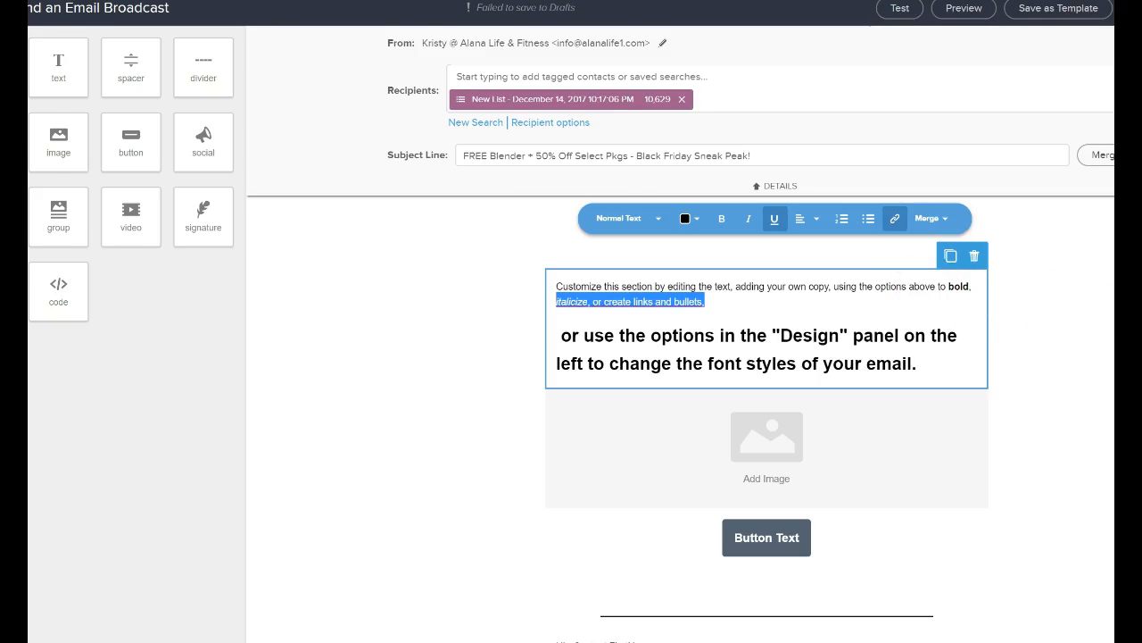
left_click(748, 326)
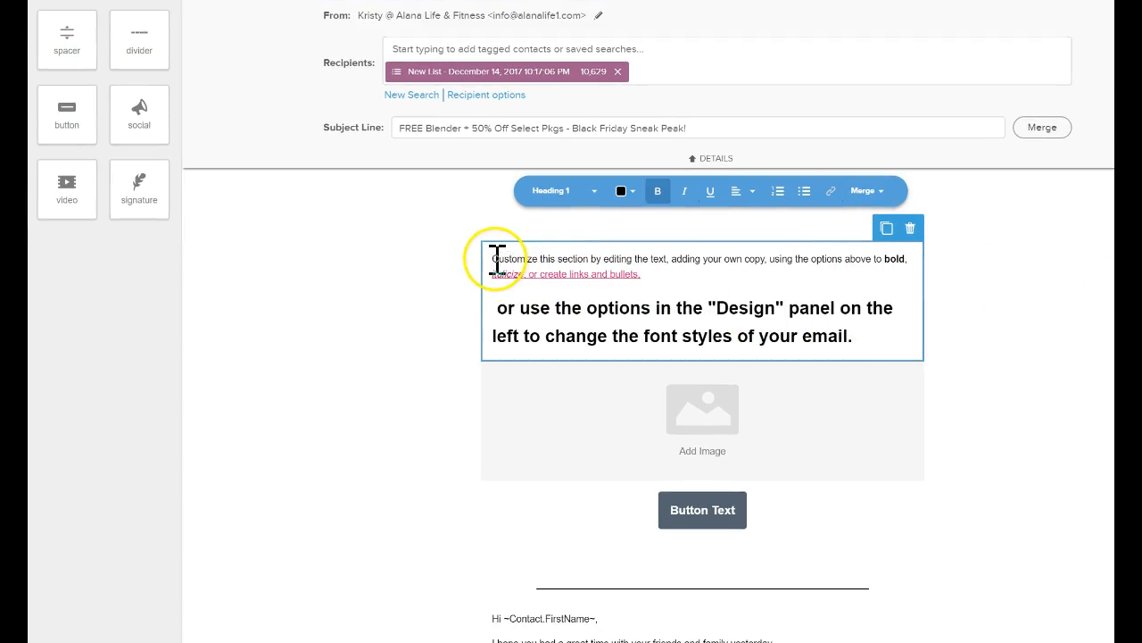
Add the greeting line "Hi ~Contact.FirstName~," above the first paragraph of the new text block, using the contact's First Name merge field.
left_click(497, 259)
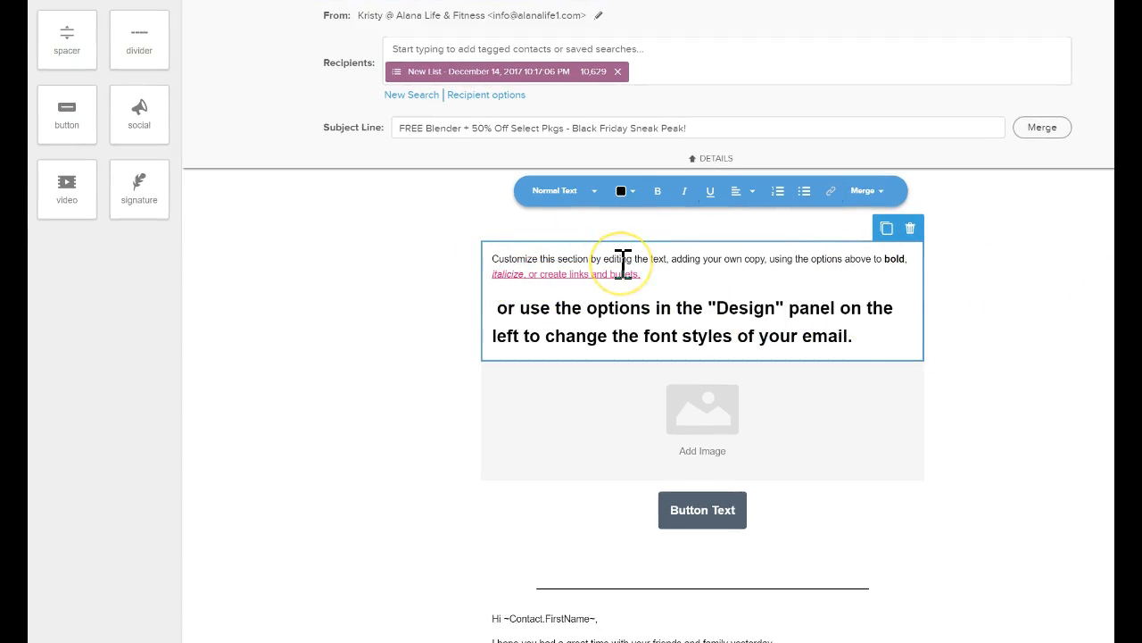
key("Return")
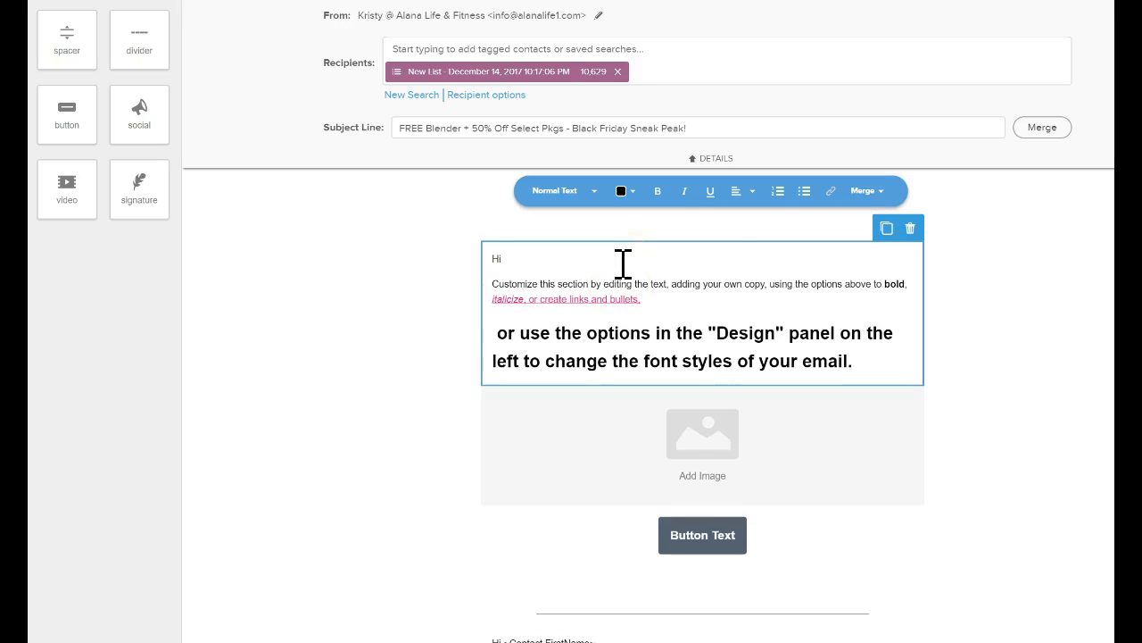
left_click(865, 191)
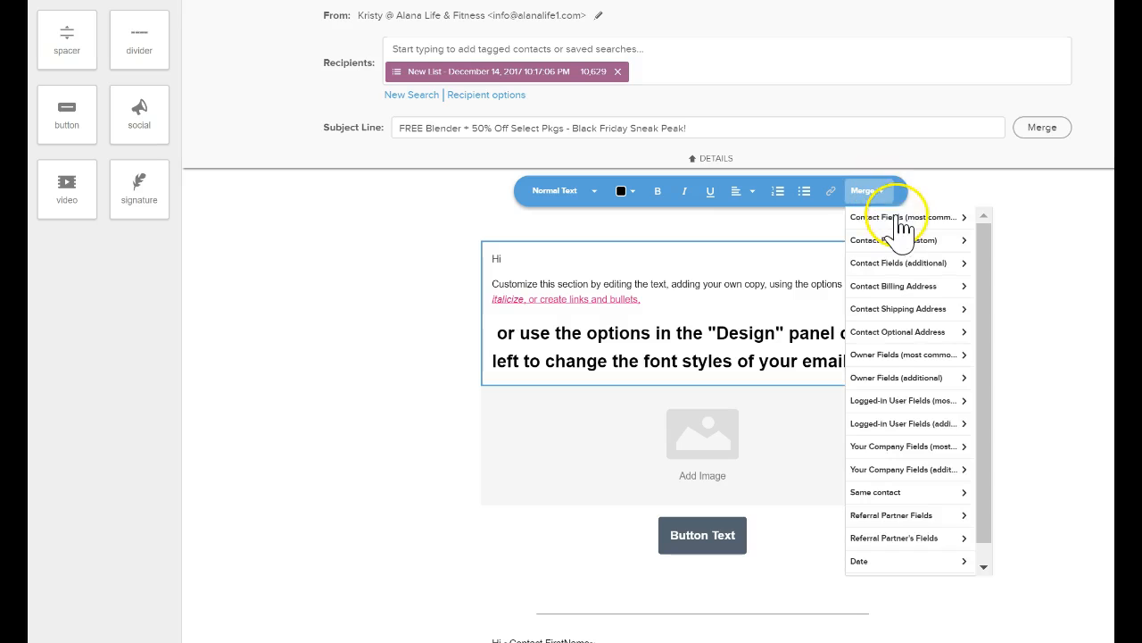
left_click(915, 238)
left_click(912, 219)
left_click(911, 220)
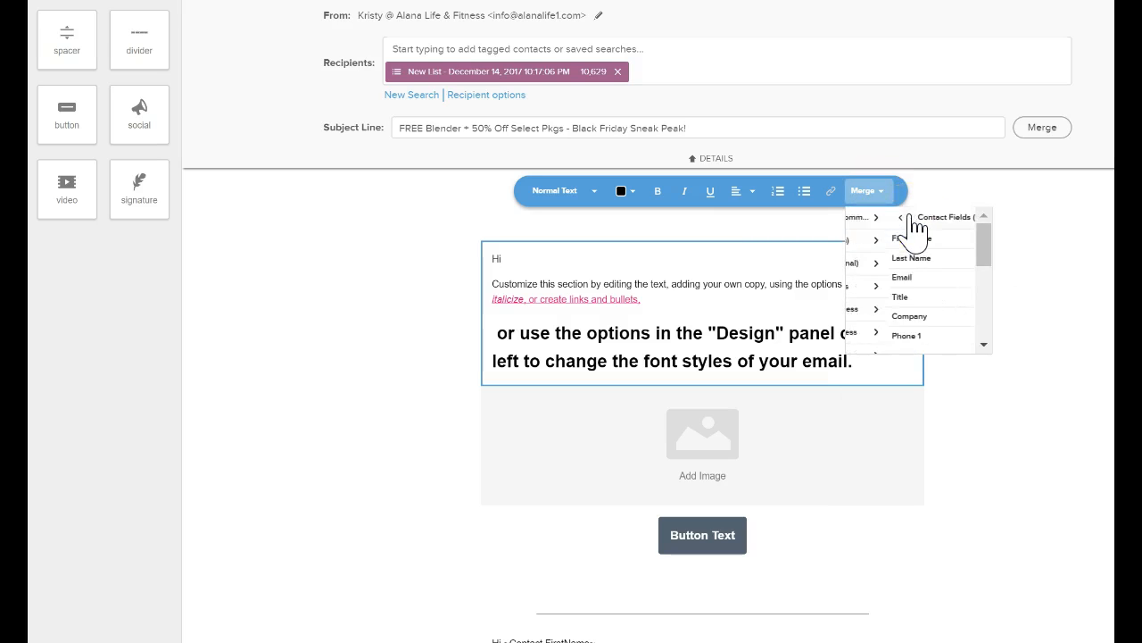
left_click(915, 240)
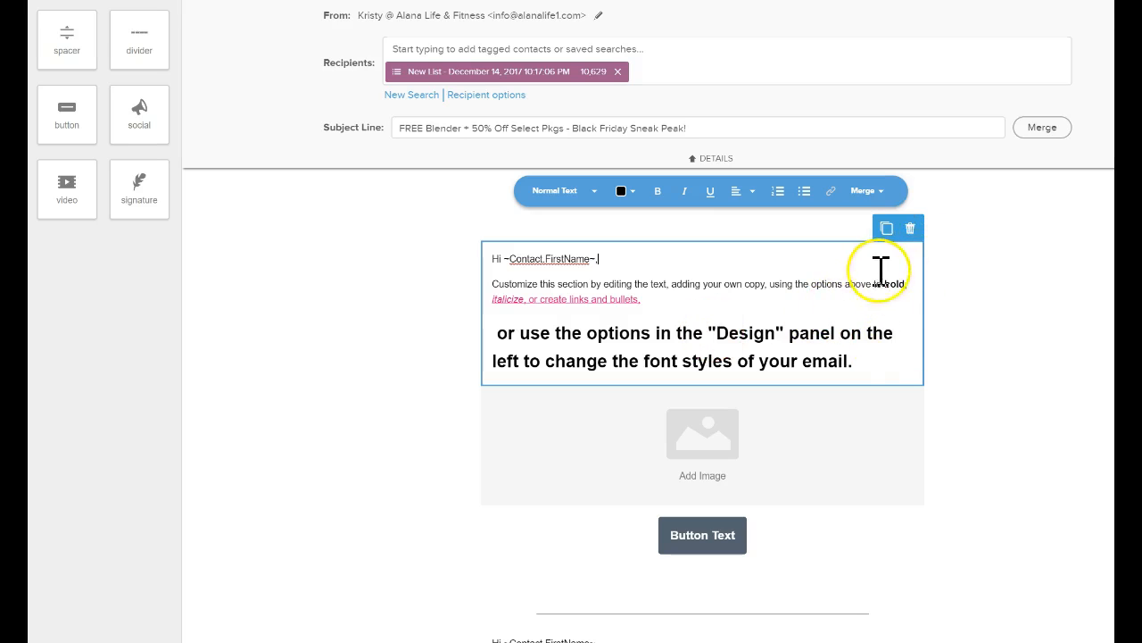
left_click(737, 321)
scroll(738, 369, "down", 2)
scroll(738, 370, "up", 2)
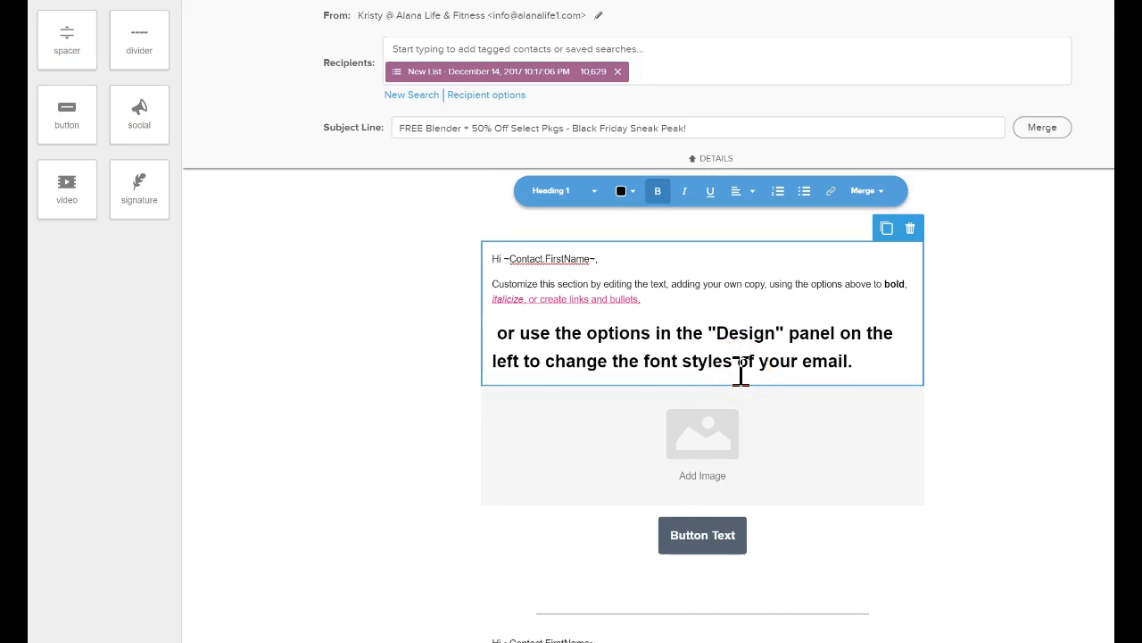
left_click(502, 349)
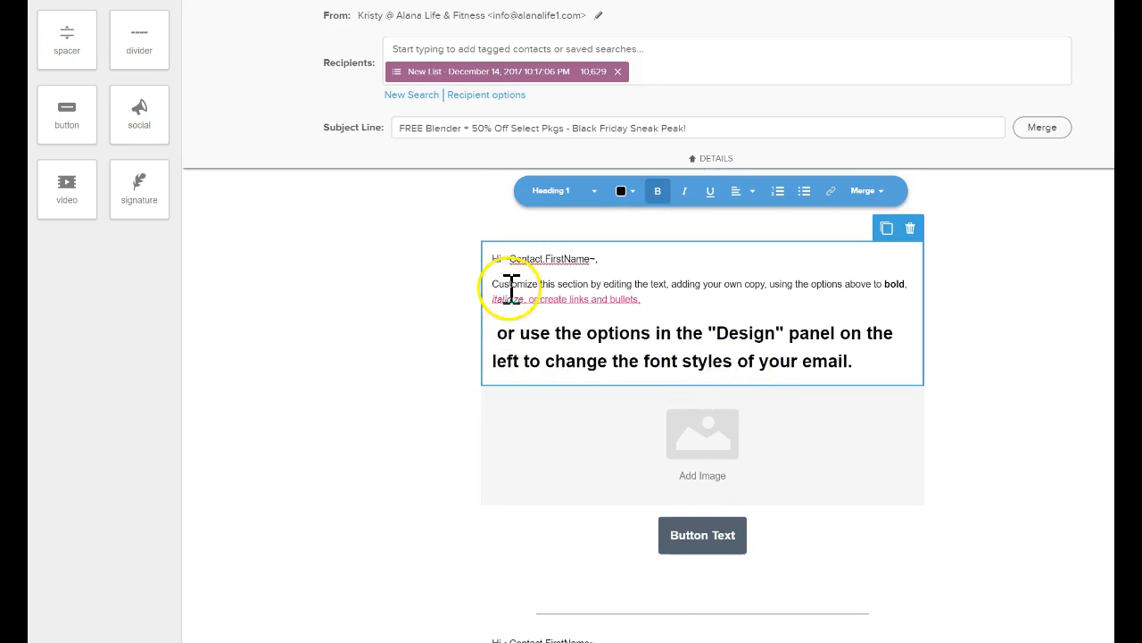
left_click_drag(527, 330, 745, 357)
left_click(560, 284)
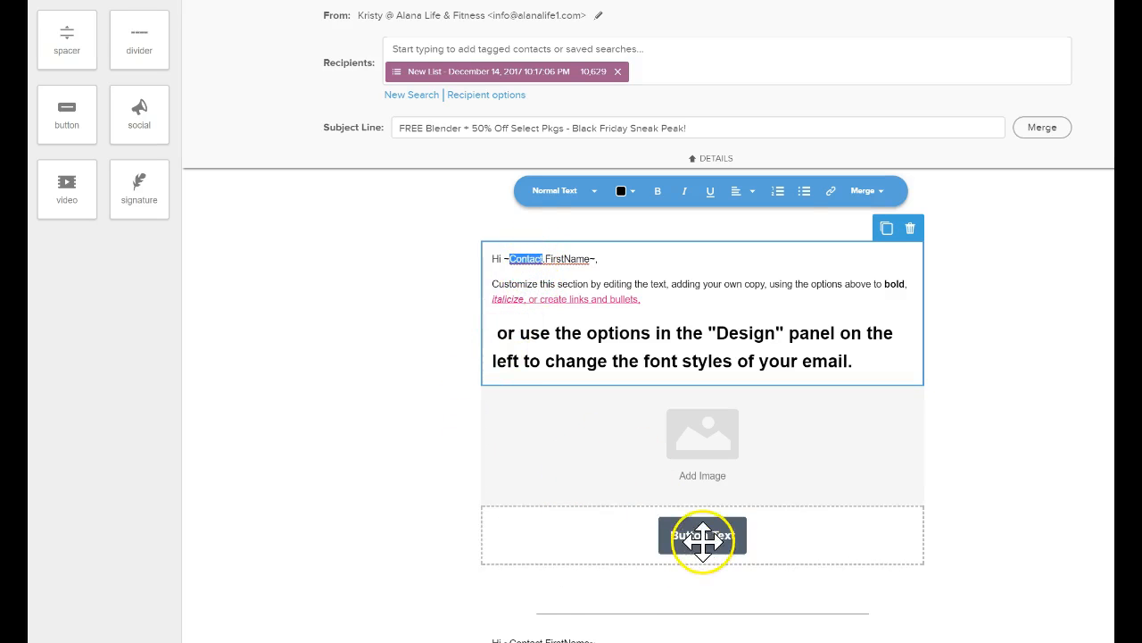
Open the button block's settings and set its link type to URL.
left_click(704, 536)
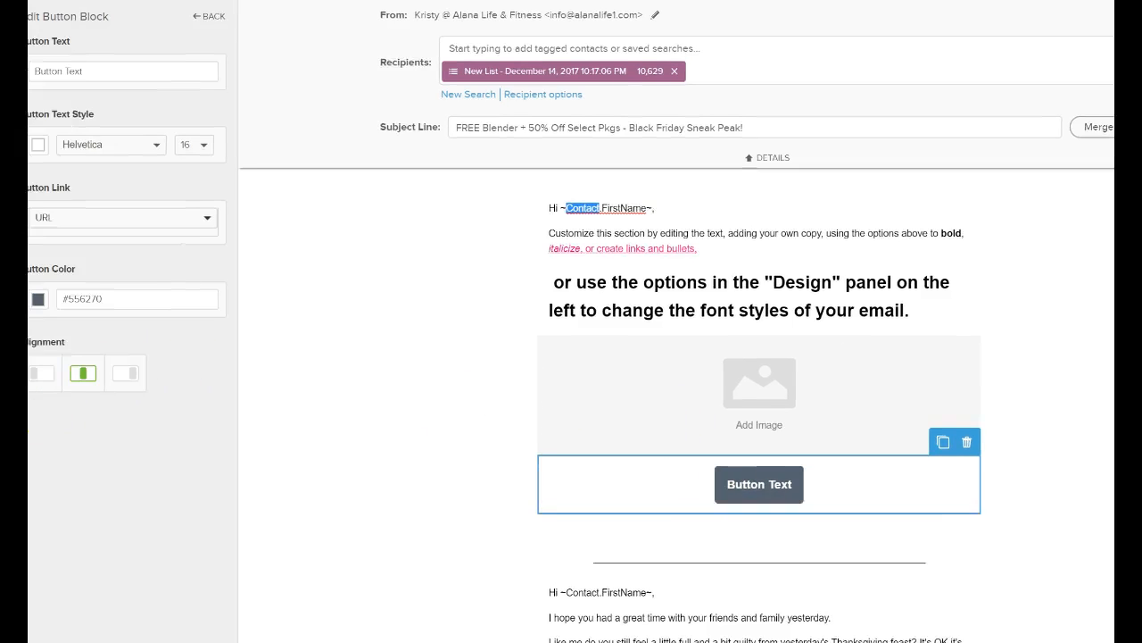
left_click(66, 223)
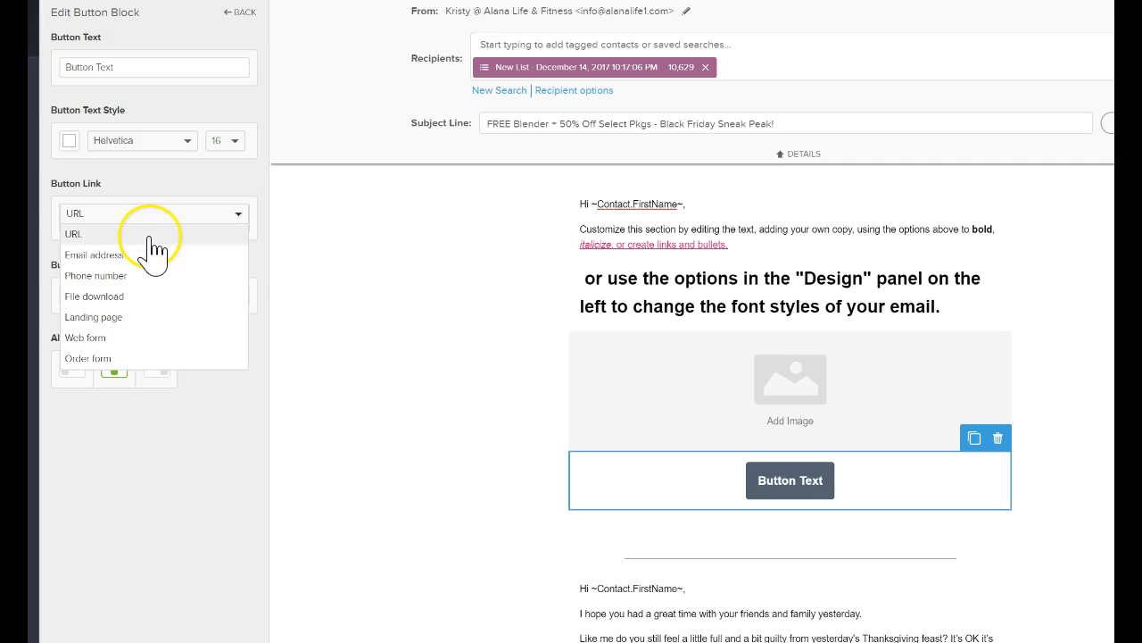
left_click(153, 235)
left_click(165, 223)
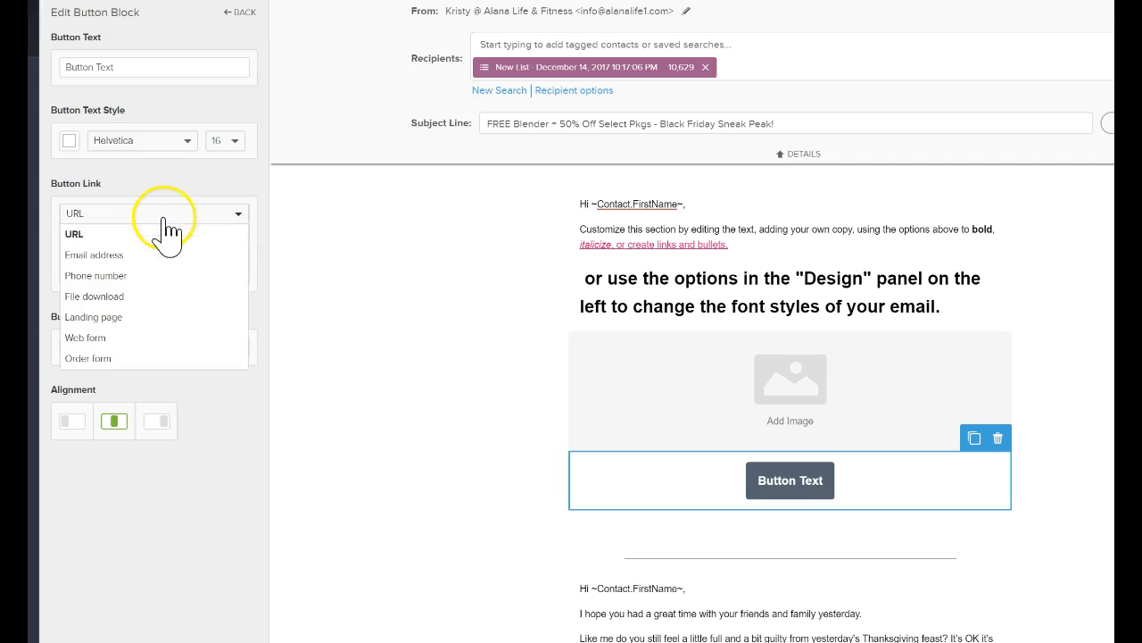
left_click(165, 236)
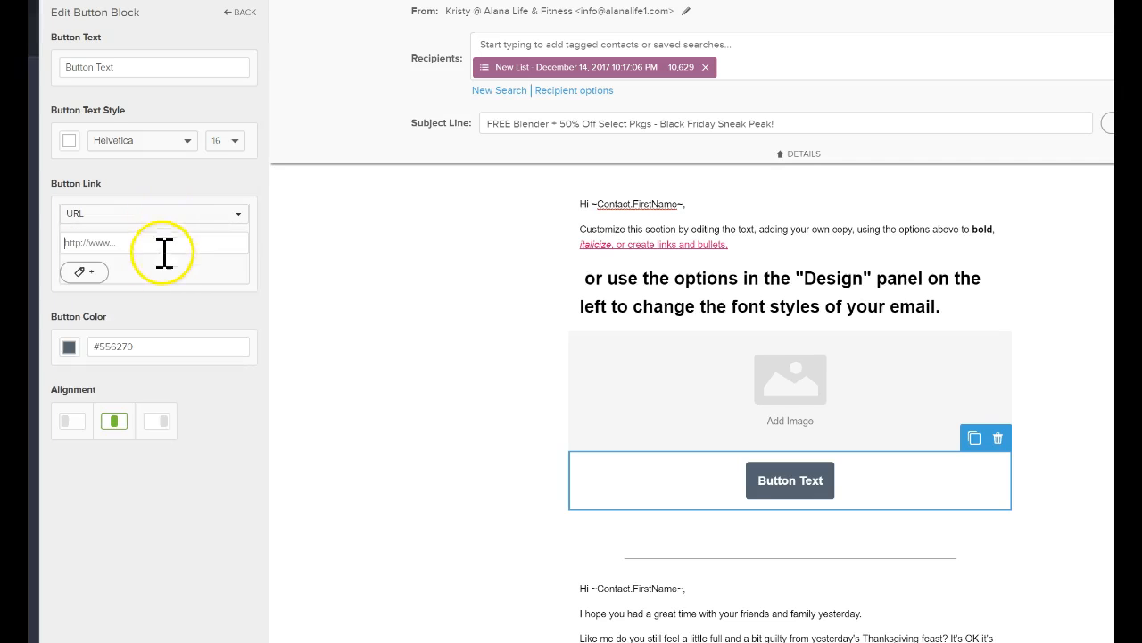
Select the tag "10.1-Lead:Free Pass -> Demo_Base_Access" for the button's link and return to the new text block.
left_click(89, 272)
left_click(121, 283)
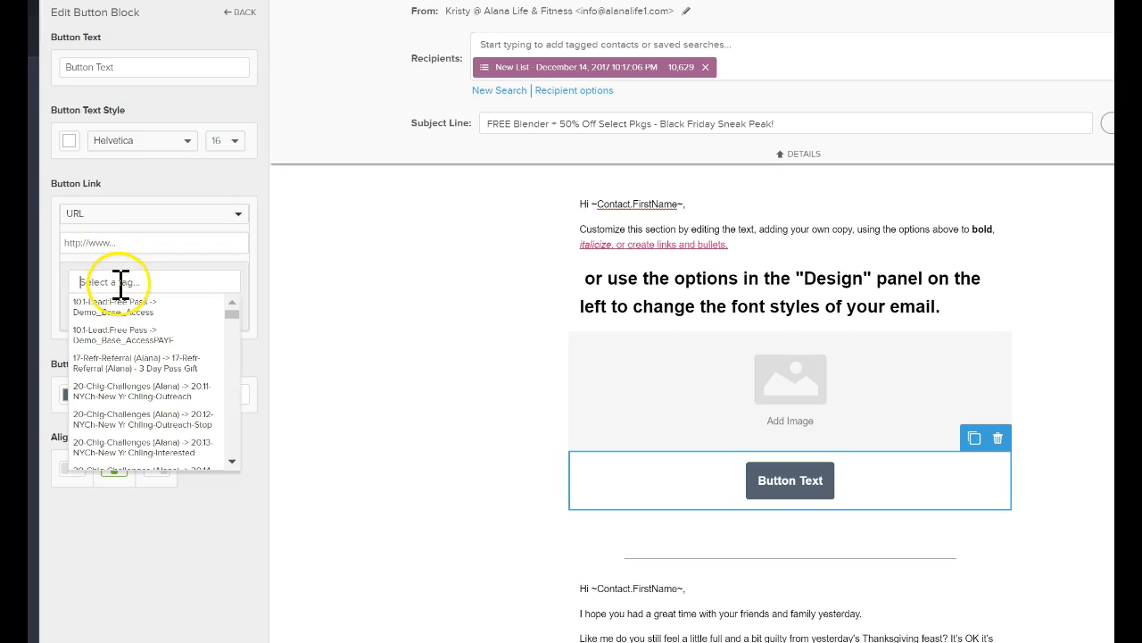
left_click(136, 306)
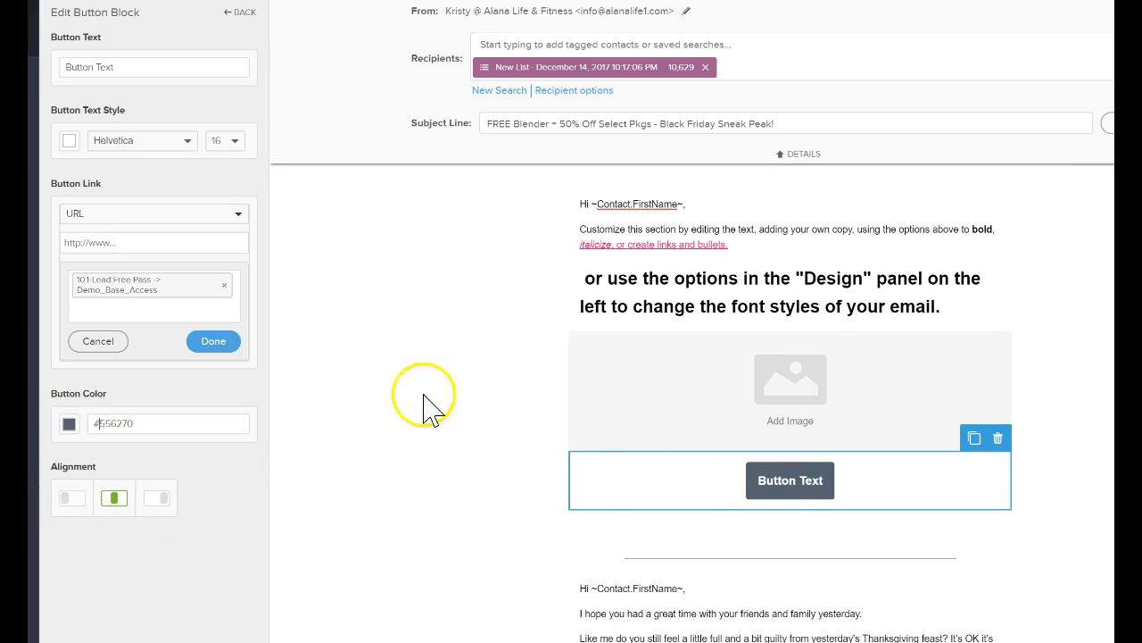
left_click(802, 229)
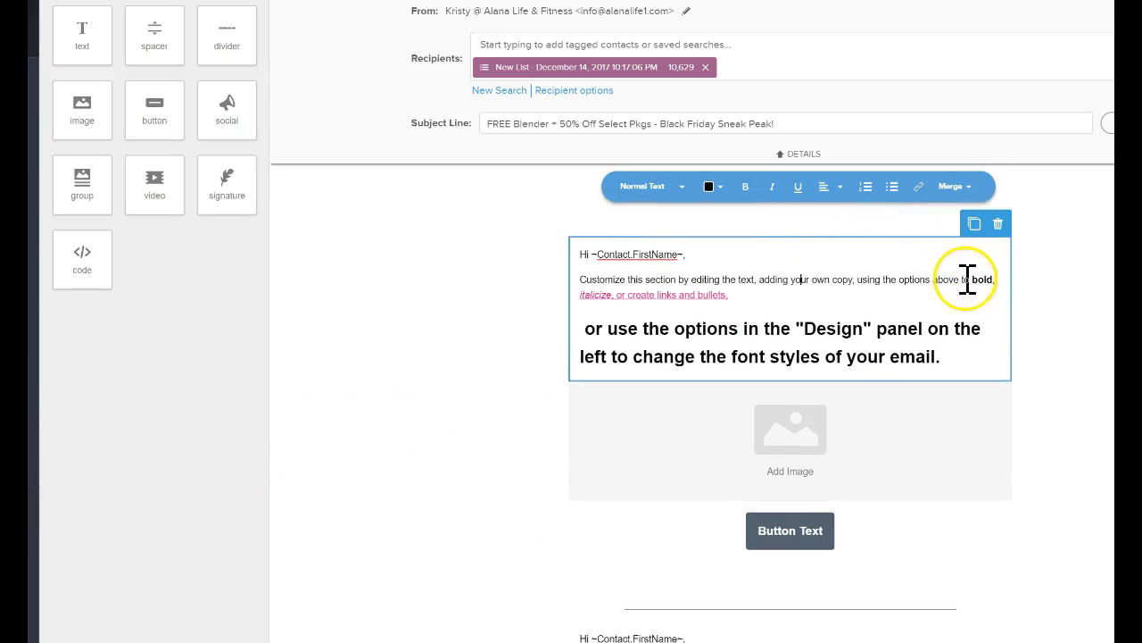
Duplicate the original email body text block below the divider.
left_click(744, 327)
scroll(798, 290, "down", 5)
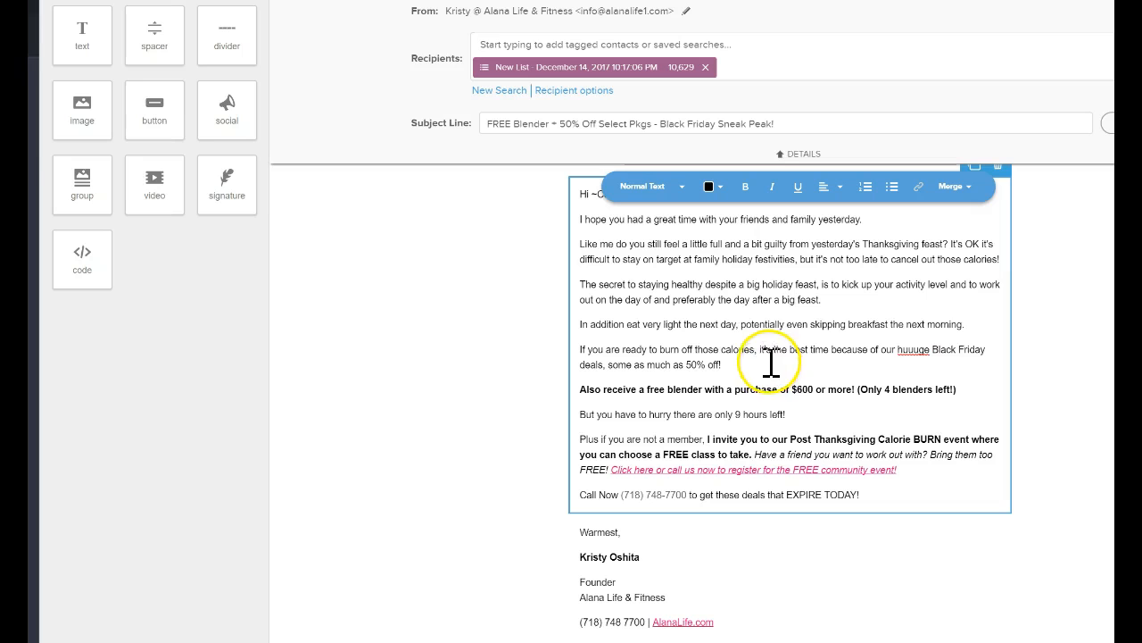
mouse_move(116, 97)
left_mouse_down()
mouse_move(89, 111)
mouse_move(630, 326)
mouse_move(989, 344)
mouse_move(658, 471)
mouse_move(128, 191)
mouse_move(204, 304)
mouse_move(178, 330)
left_mouse_up()
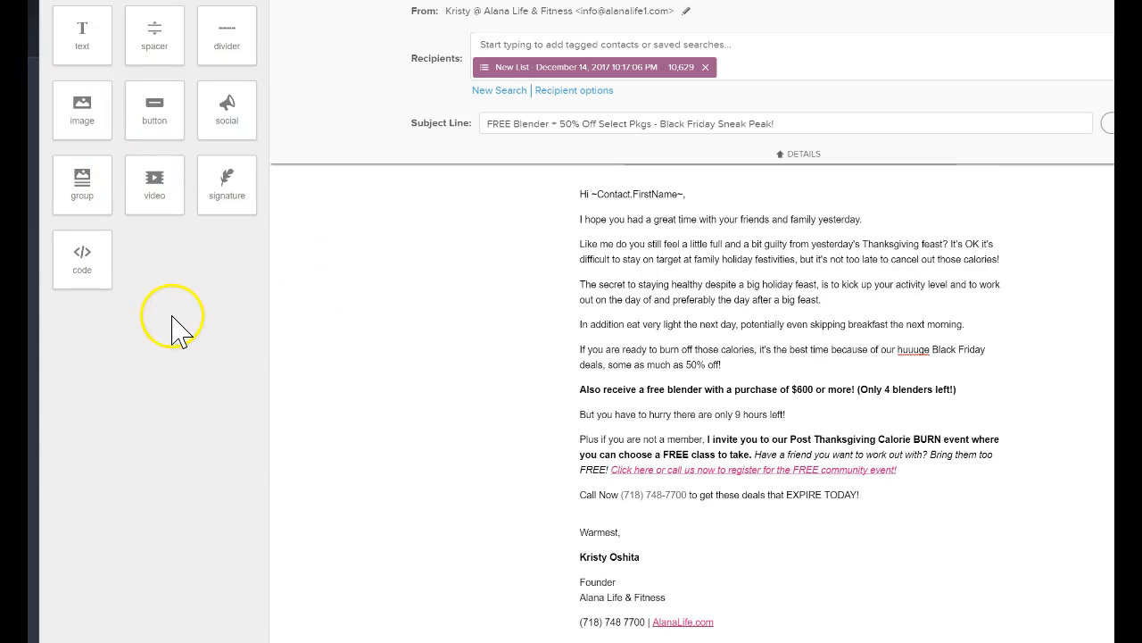
left_click(816, 390)
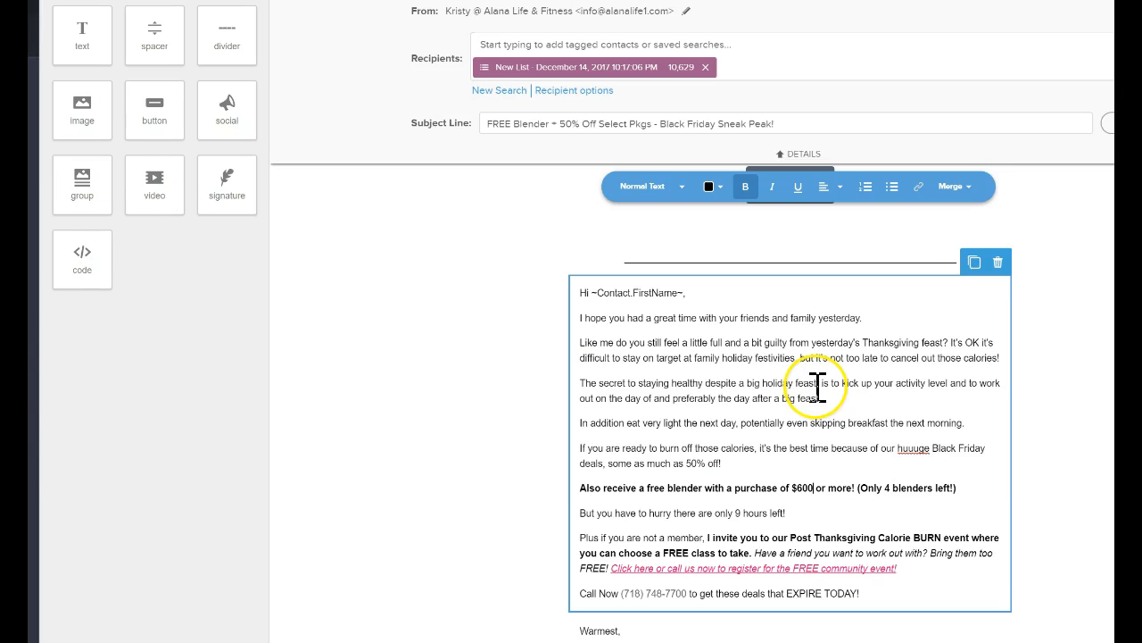
left_click(974, 262)
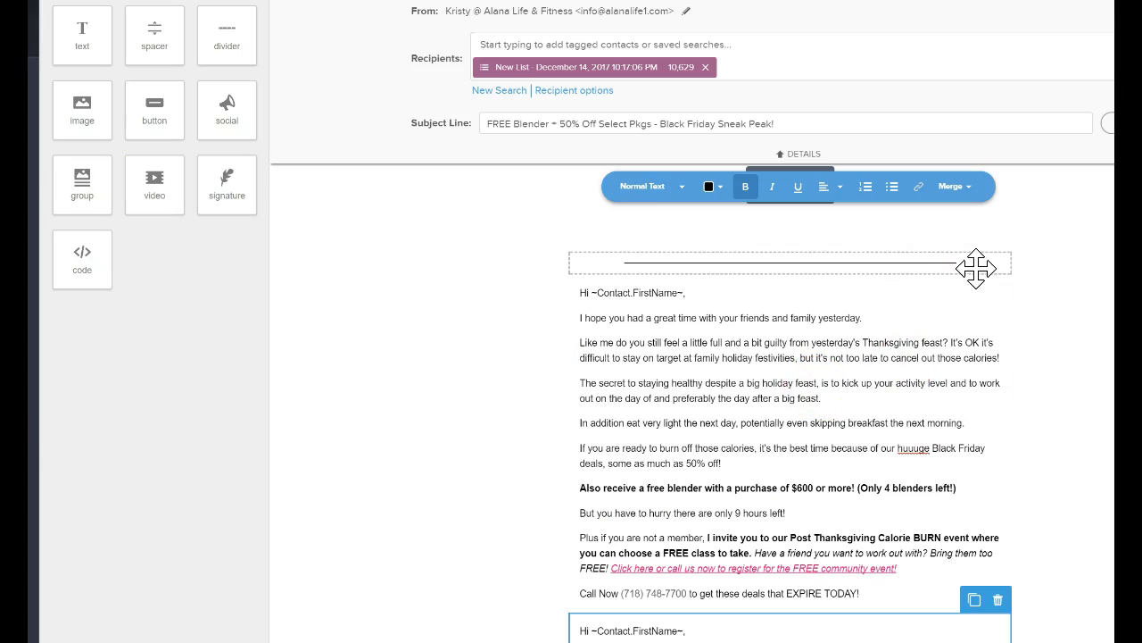
Delete everything from "Also receive a free blender" through the "Call Now" line in the upper copy of the body text.
scroll(928, 340, "down", 2)
left_click_drag(872, 395, 544, 301)
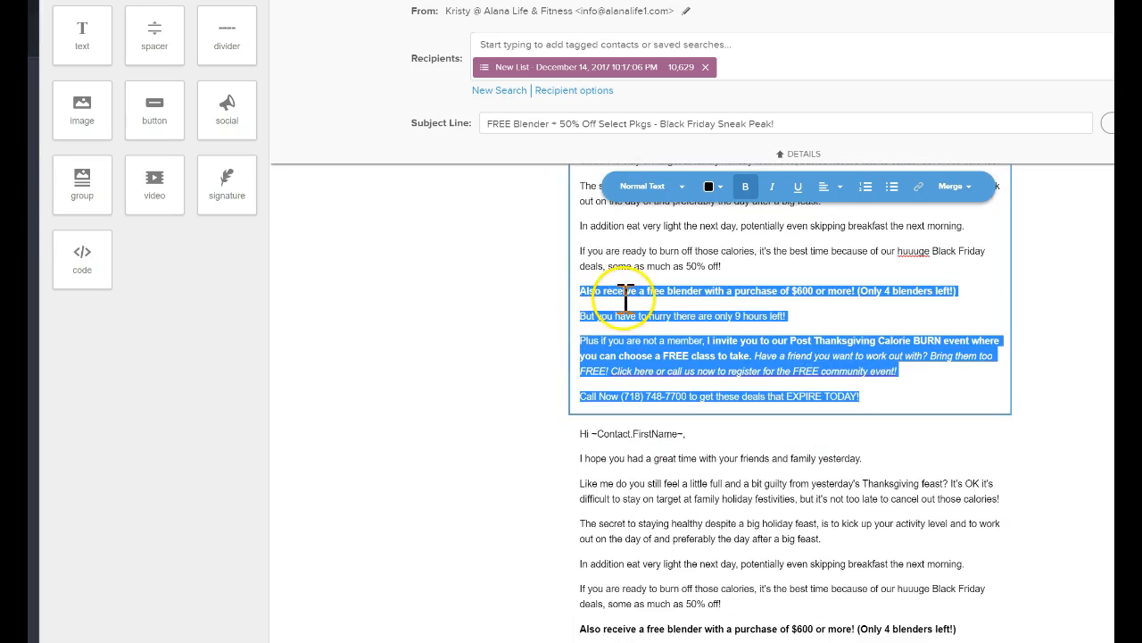
key("BackSpace")
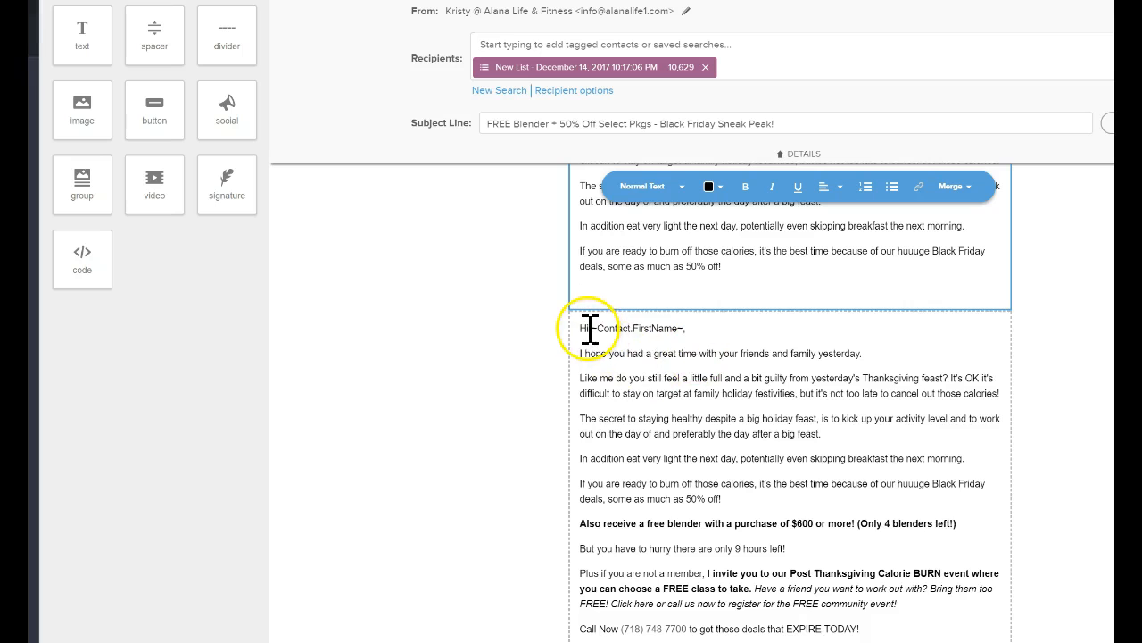
Delete the greeting through the "50% off!" line from the lower body text block and remove the trailing blank line from the upper block.
scroll(589, 328, "down", 1)
scroll(589, 317, "up", 1)
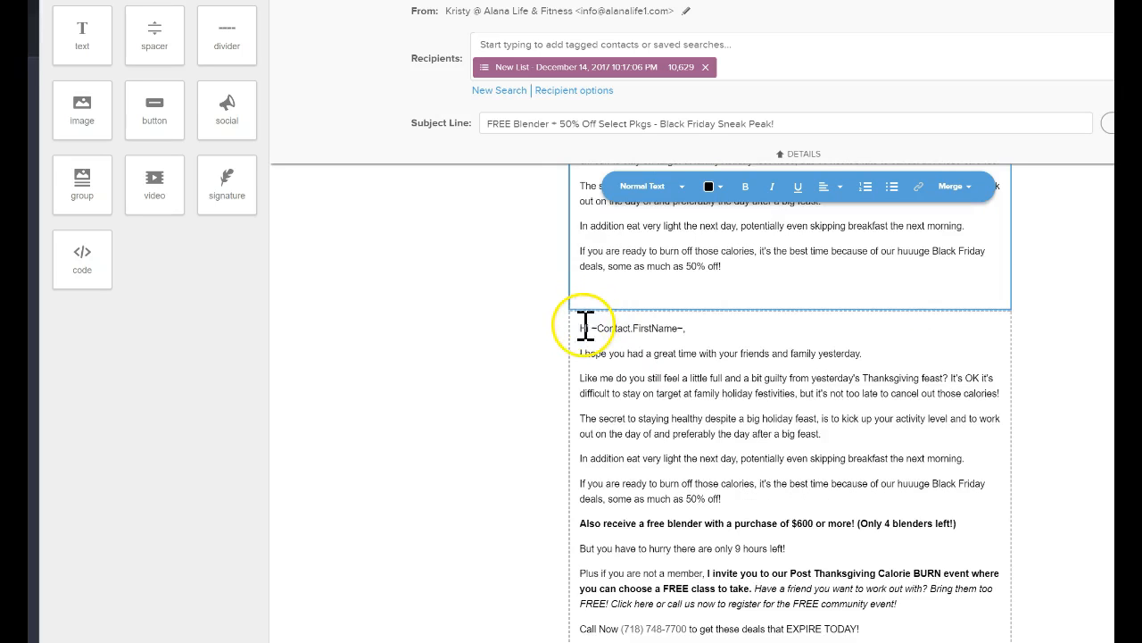
left_click(580, 326)
left_click_drag(583, 328, 823, 495)
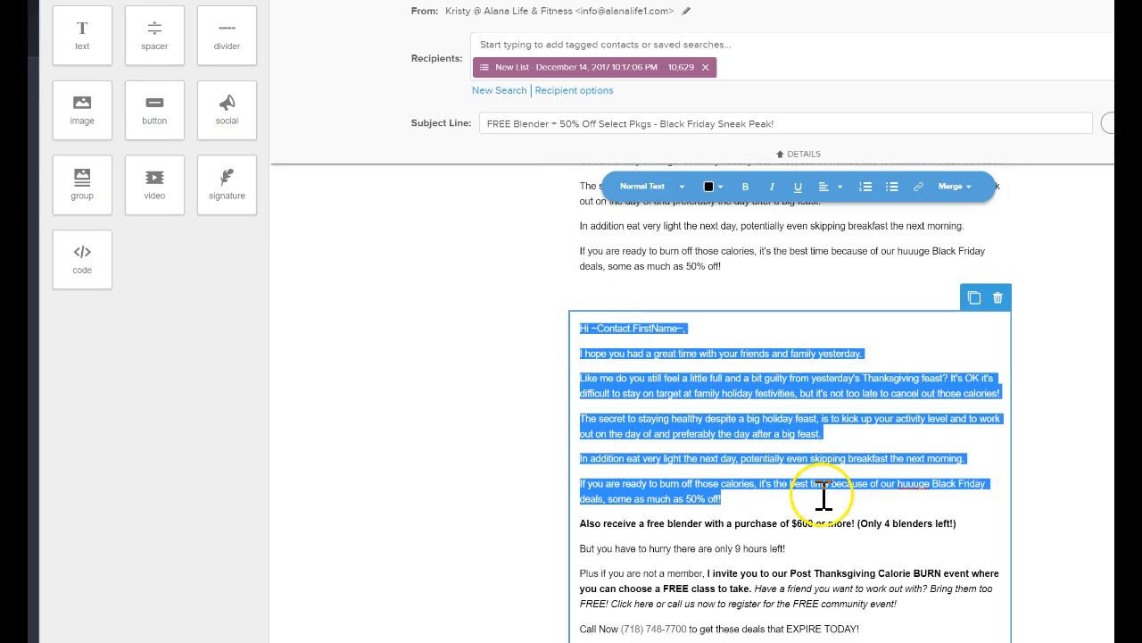
key("BackSpace")
key("Delete")
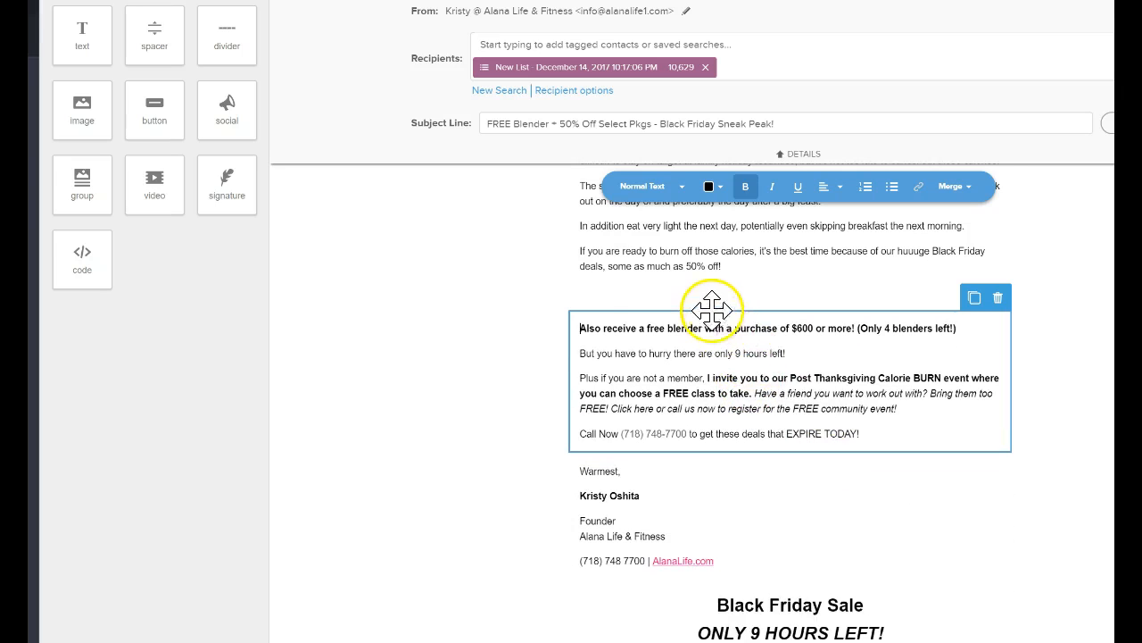
left_click(711, 296)
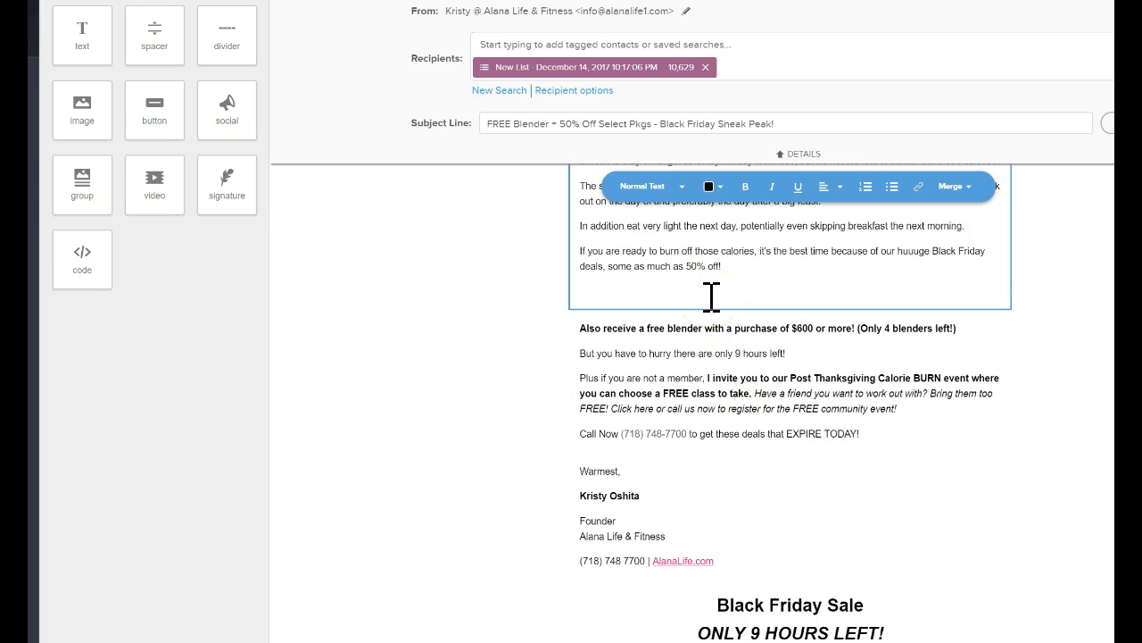
key("BackSpace")
Add an image block between the two body text blocks and place it side by side with the free blender text.
mouse_move(100, 82)
left_mouse_down()
mouse_move(87, 102)
mouse_move(750, 263)
mouse_move(755, 311)
mouse_move(772, 323)
left_mouse_up()
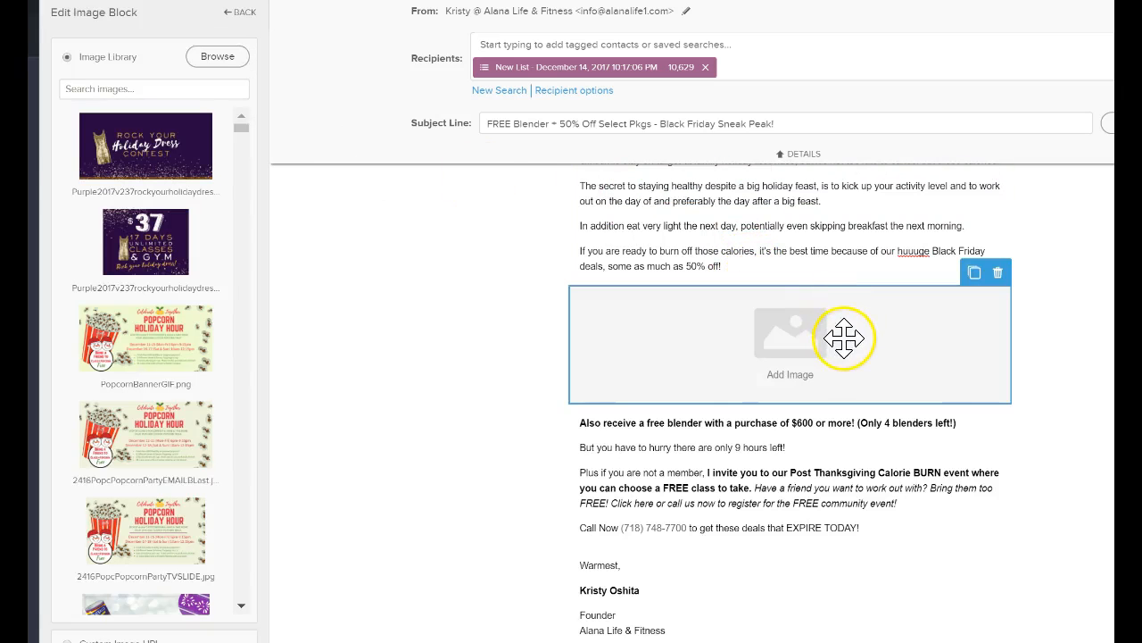
scroll(844, 338, "up", 3)
scroll(845, 338, "down", 3)
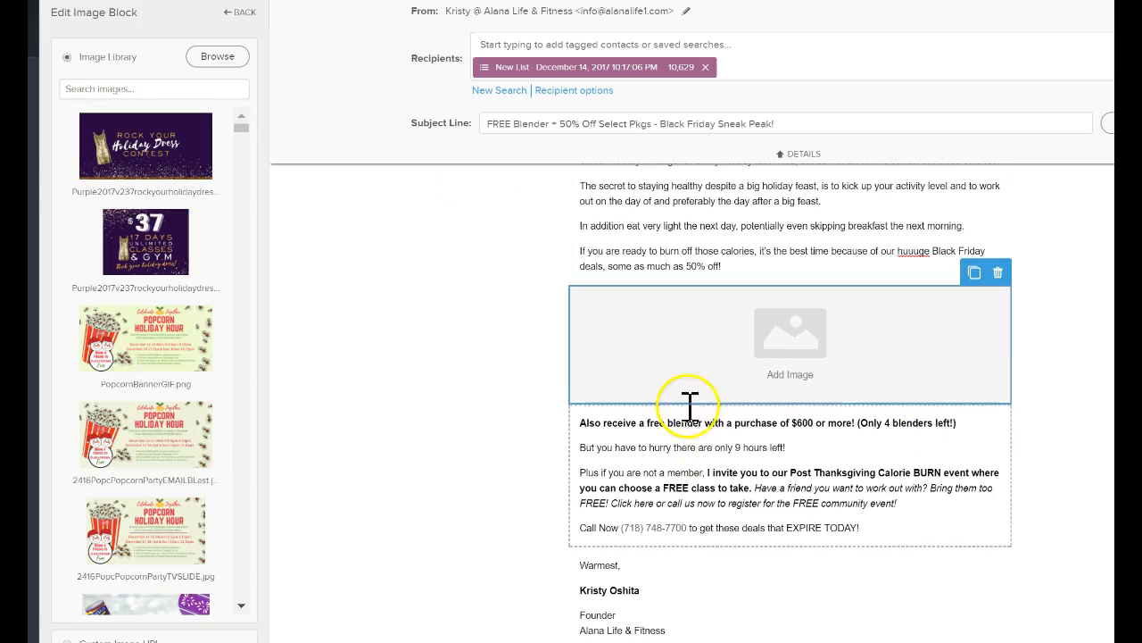
left_click_drag(706, 397, 869, 459)
scroll(869, 456, "up", 3)
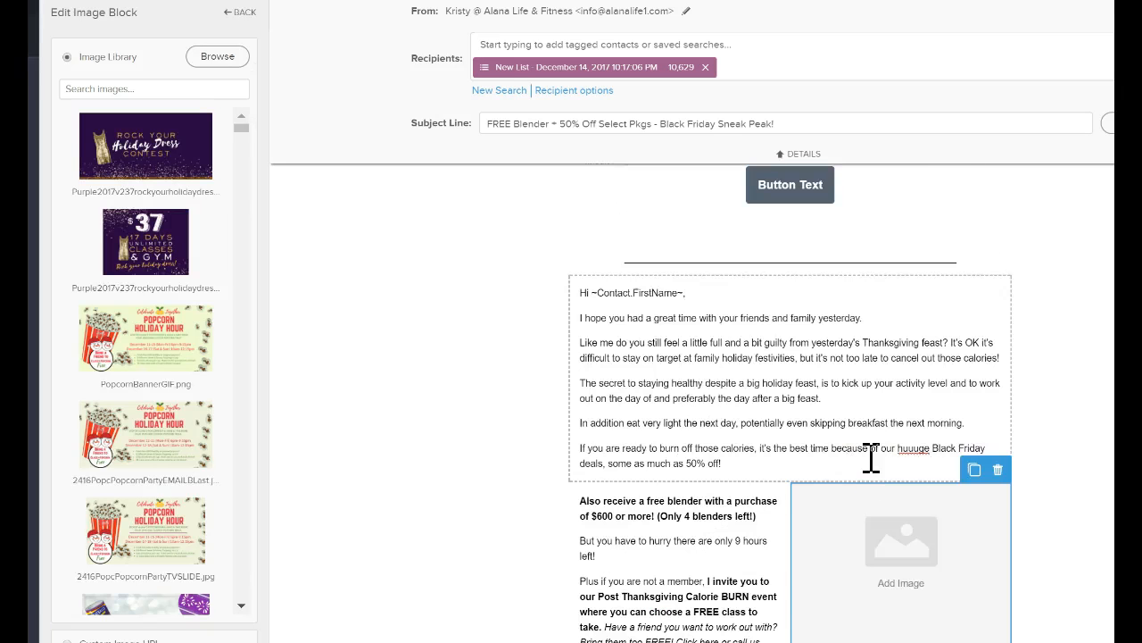
scroll(870, 456, "down", 2)
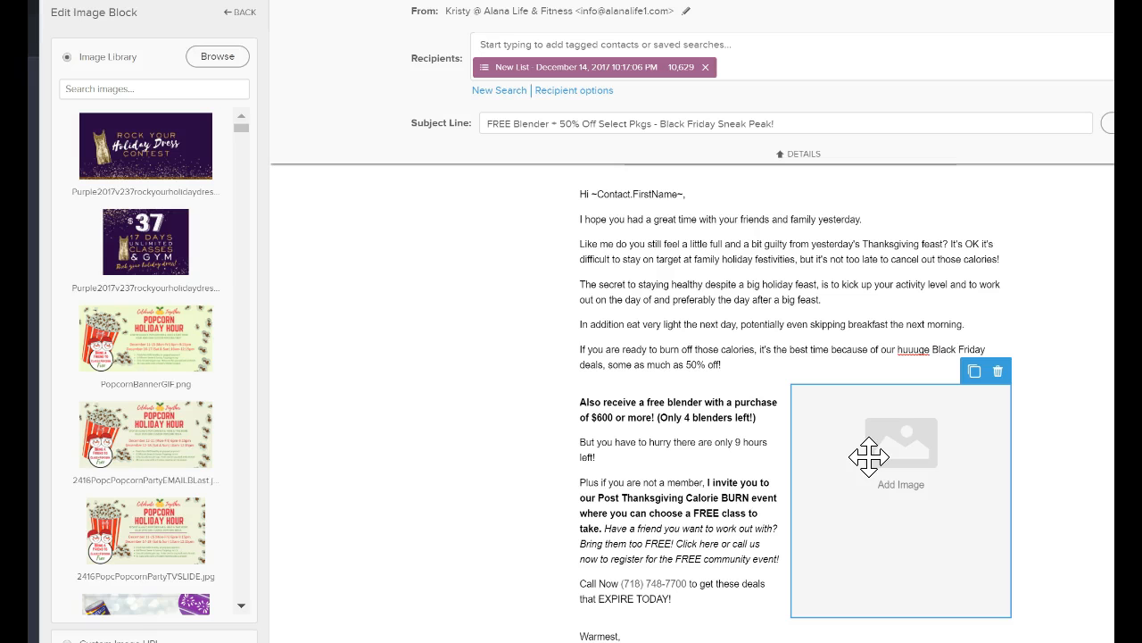
Examine the split layout of the greeting text block, the free blender text and the image block beside it.
left_click(653, 308)
left_click(648, 446)
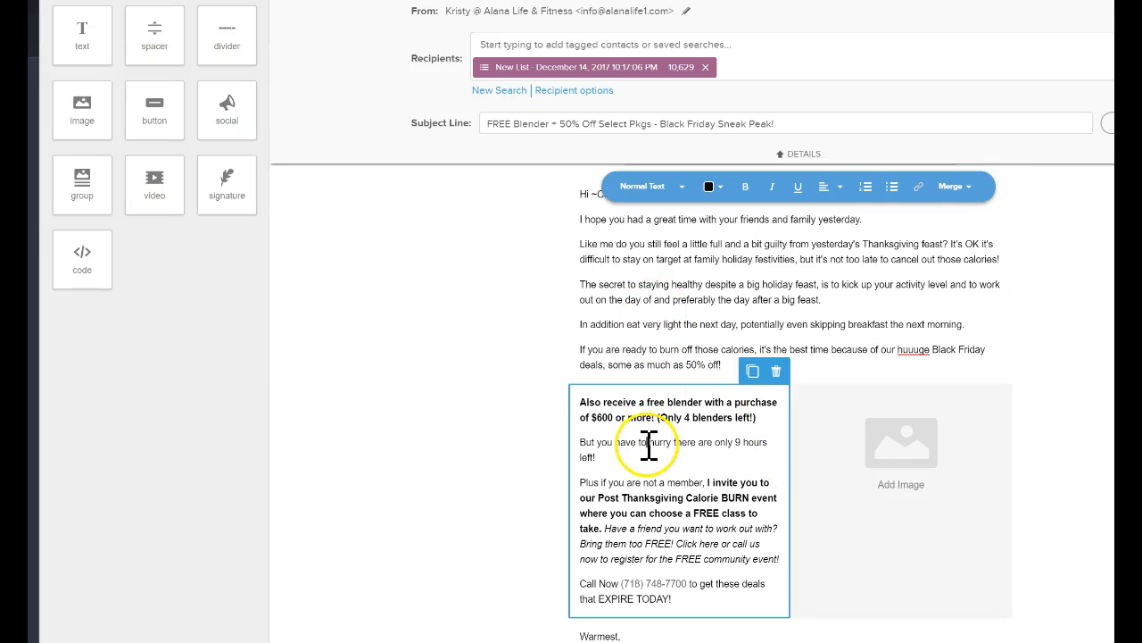
scroll(692, 430, "up", 2)
scroll(693, 430, "up", 1)
left_click(863, 543)
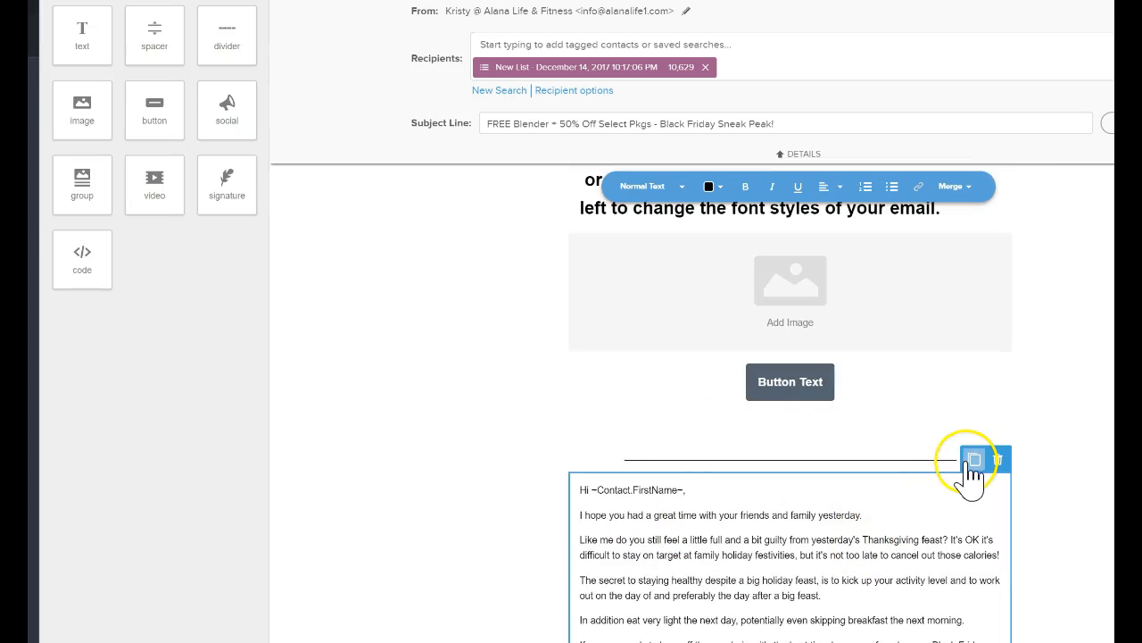
scroll(923, 456, "down", 1)
scroll(922, 456, "down", 2)
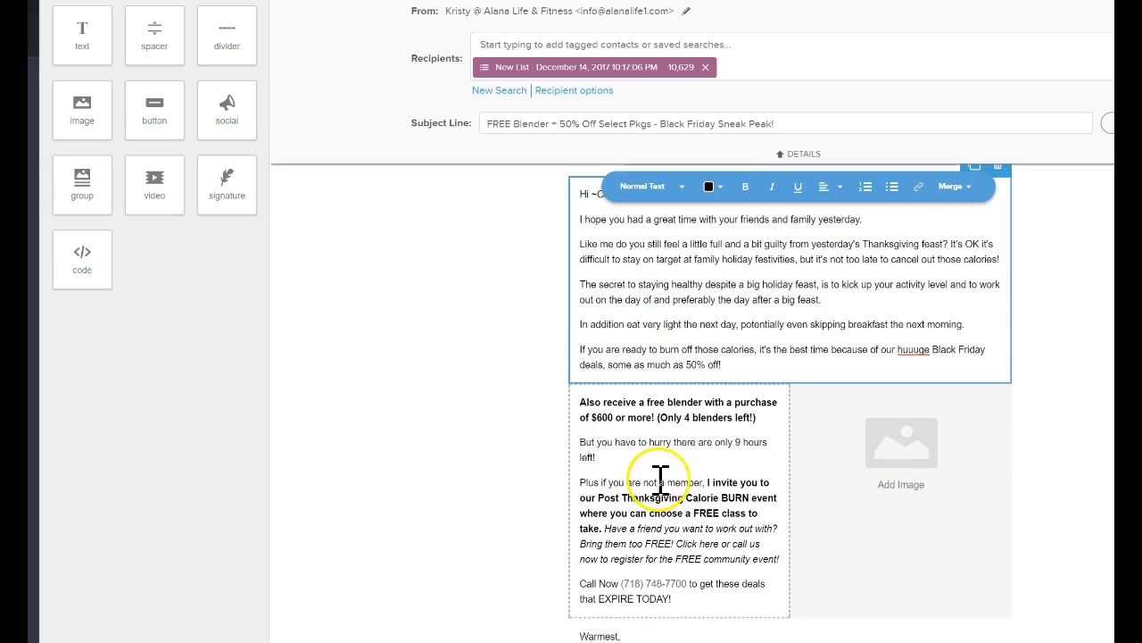
scroll(705, 455, "down", 1)
scroll(695, 458, "up", 2)
scroll(694, 458, "down", 2)
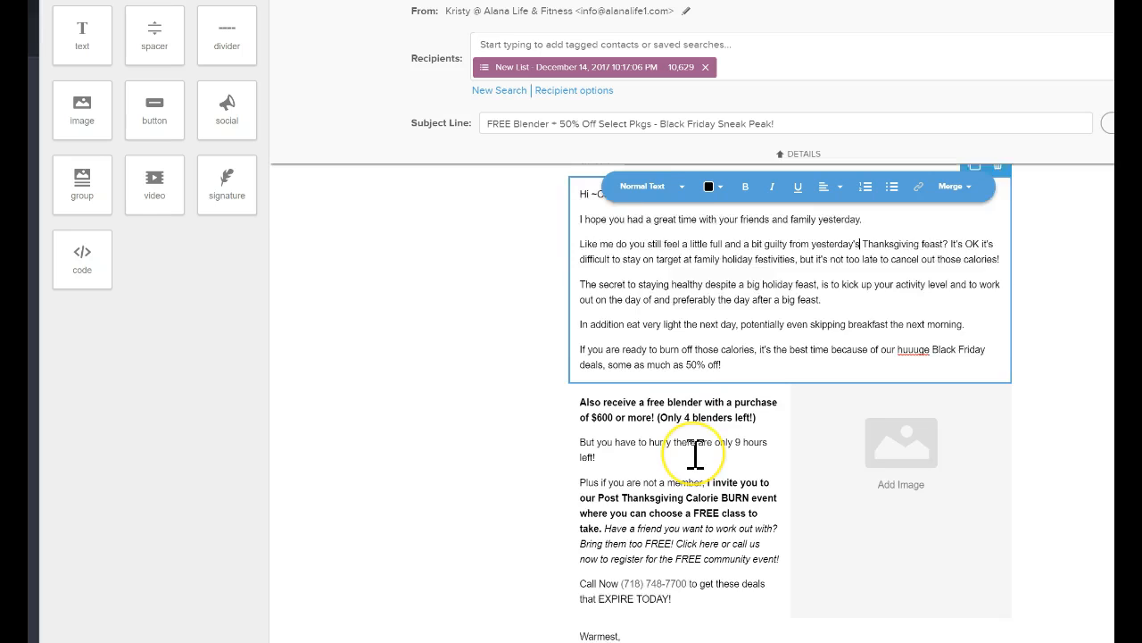
scroll(695, 452, "up", 2)
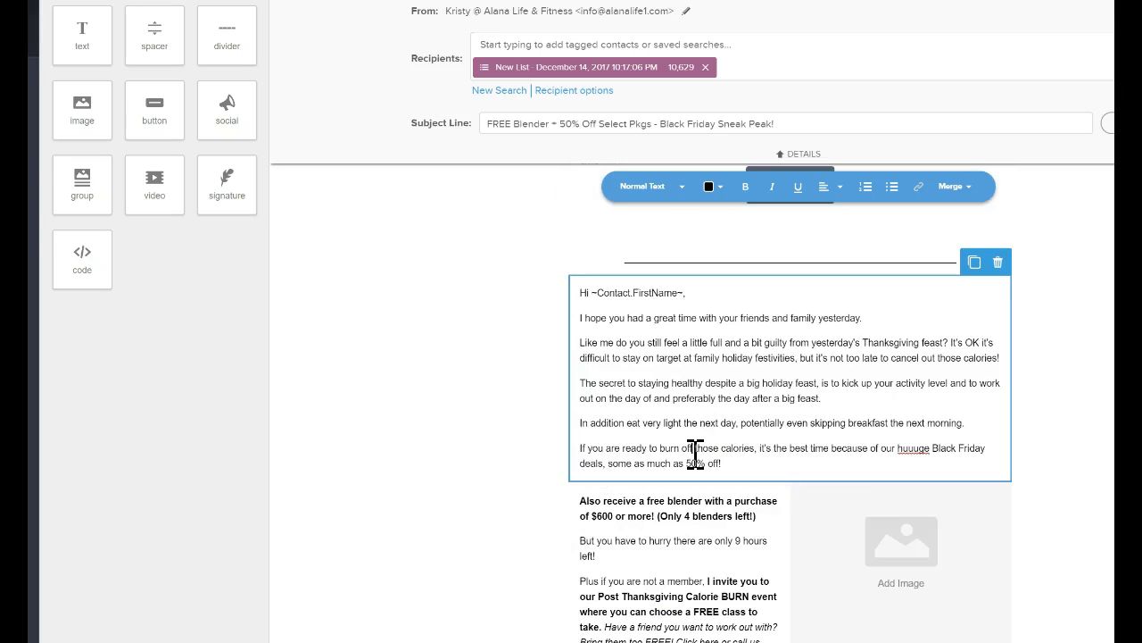
scroll(803, 468, "down", 2)
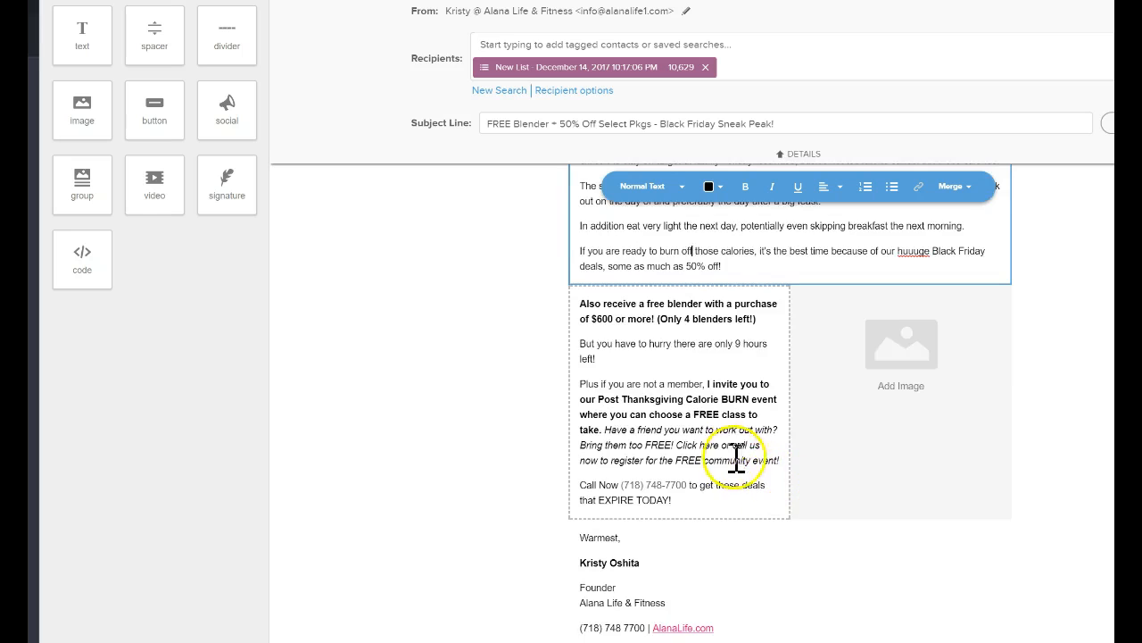
scroll(729, 446, "up", 2)
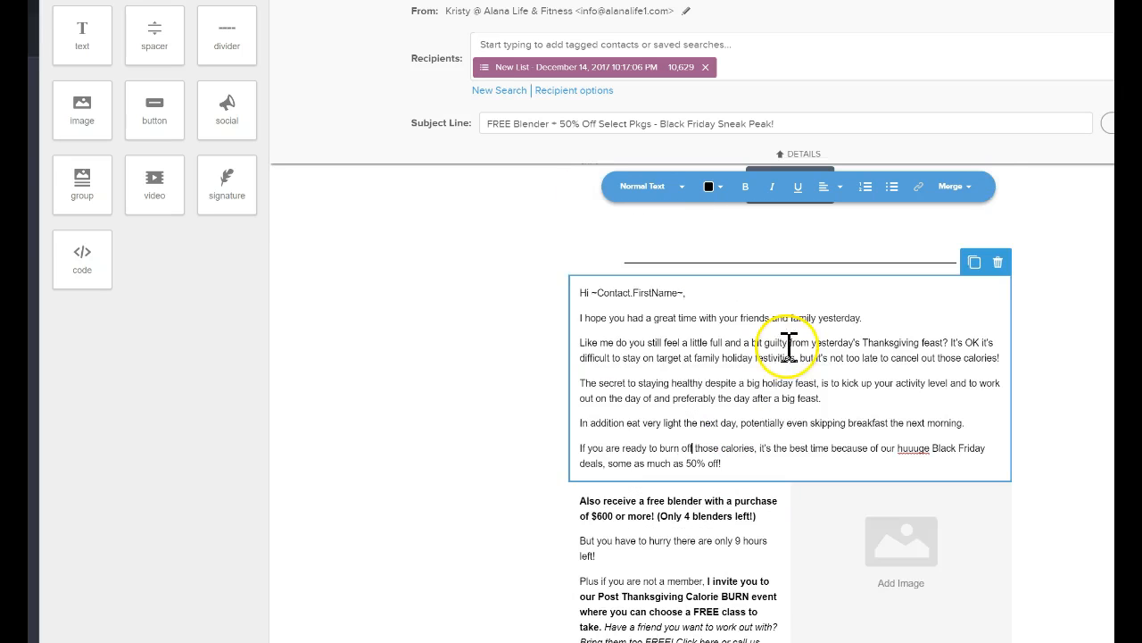
Duplicate the greeting text block and the free blender text block within the email.
left_click(786, 427)
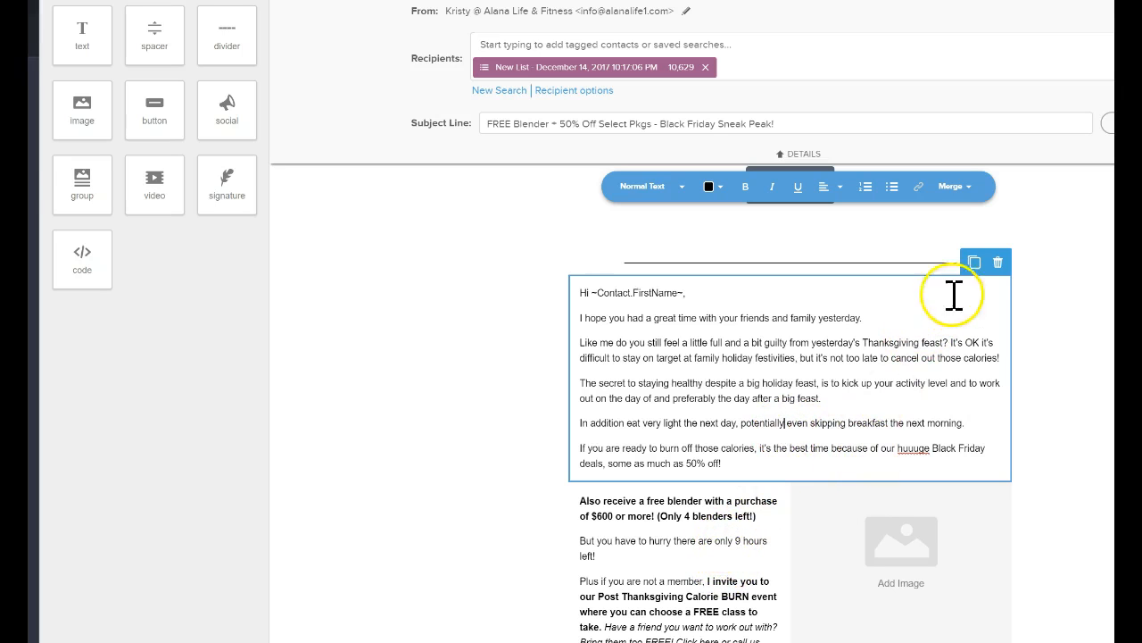
left_click(975, 262)
scroll(947, 330, "down", 3)
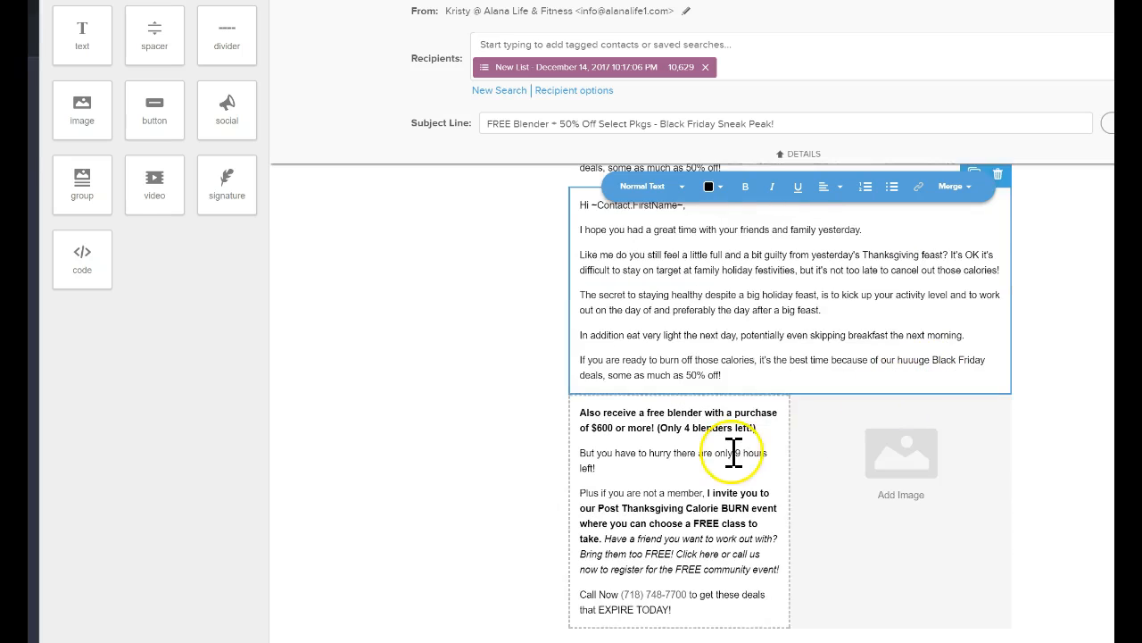
scroll(756, 400, "down", 2)
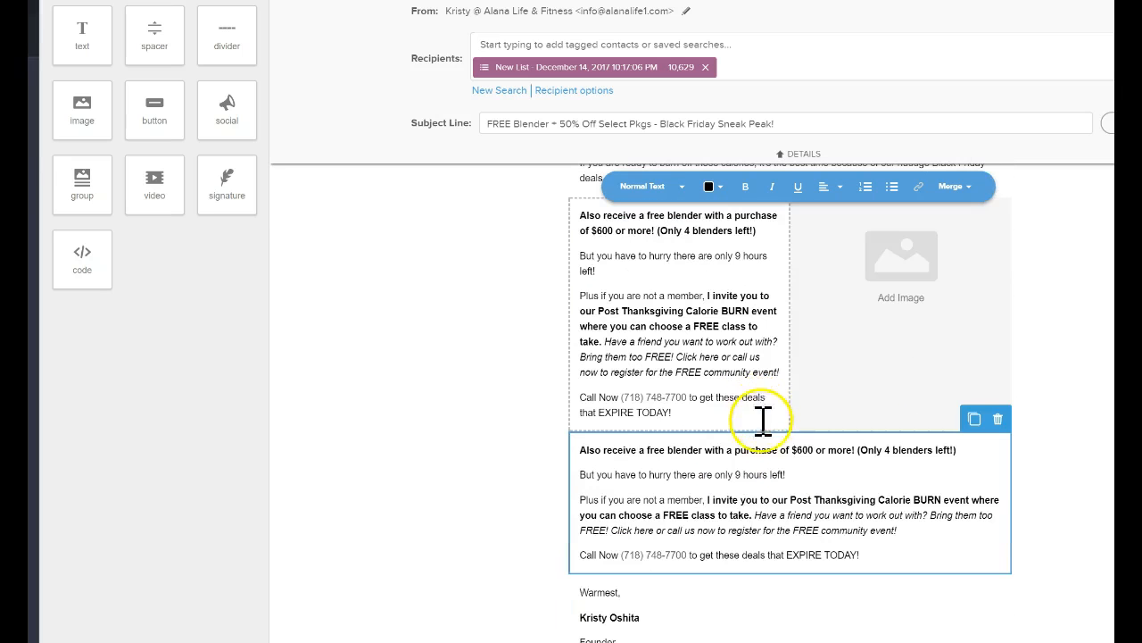
scroll(764, 455, "up", 2)
left_click_drag(752, 569, 605, 416)
right_click(605, 416)
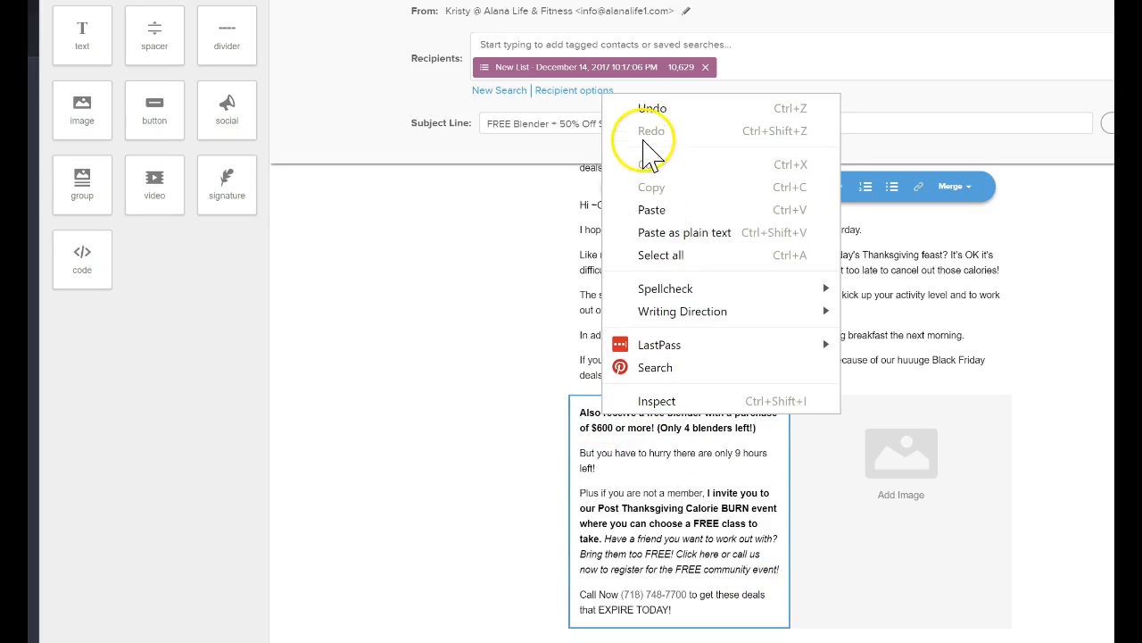
left_click(613, 576)
left_click_drag(730, 568, 580, 413)
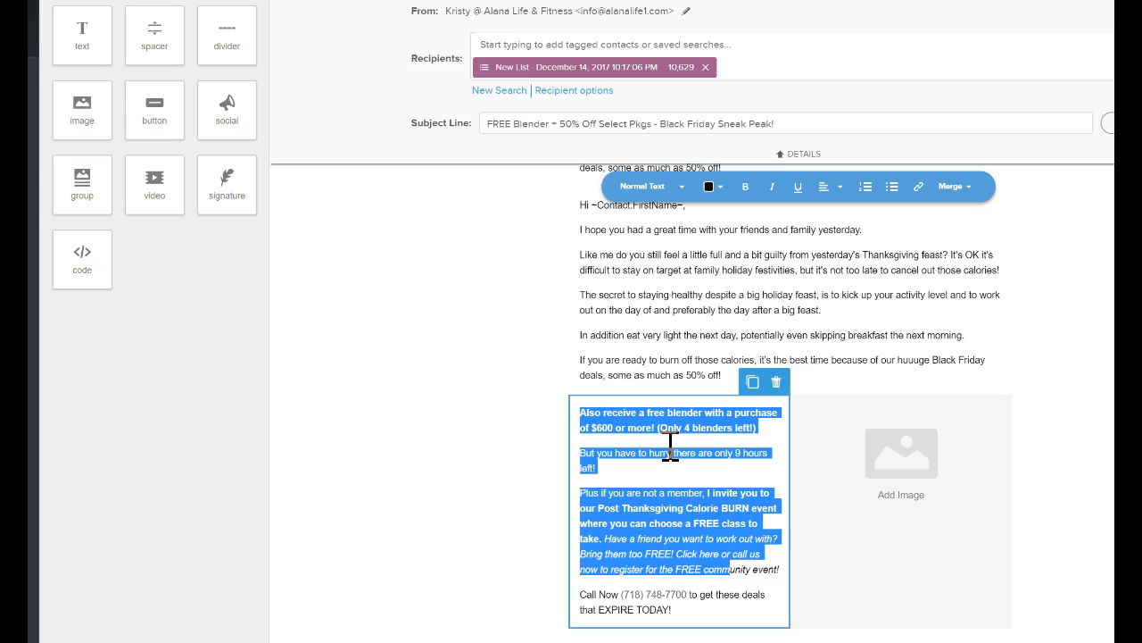
left_click(704, 471)
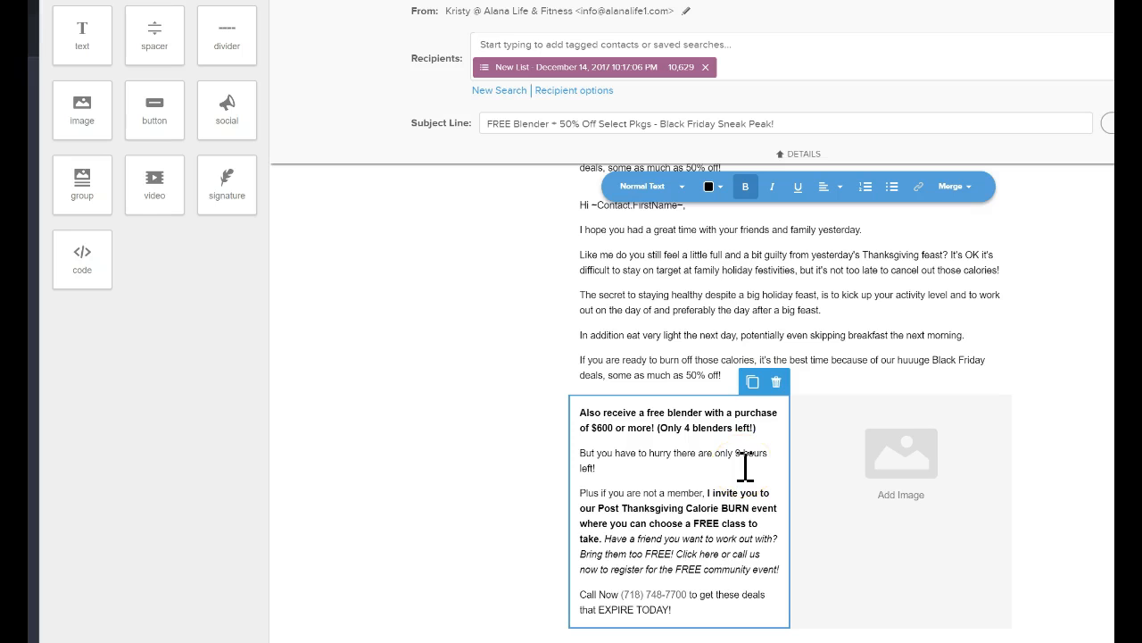
scroll(745, 464, "up", 3)
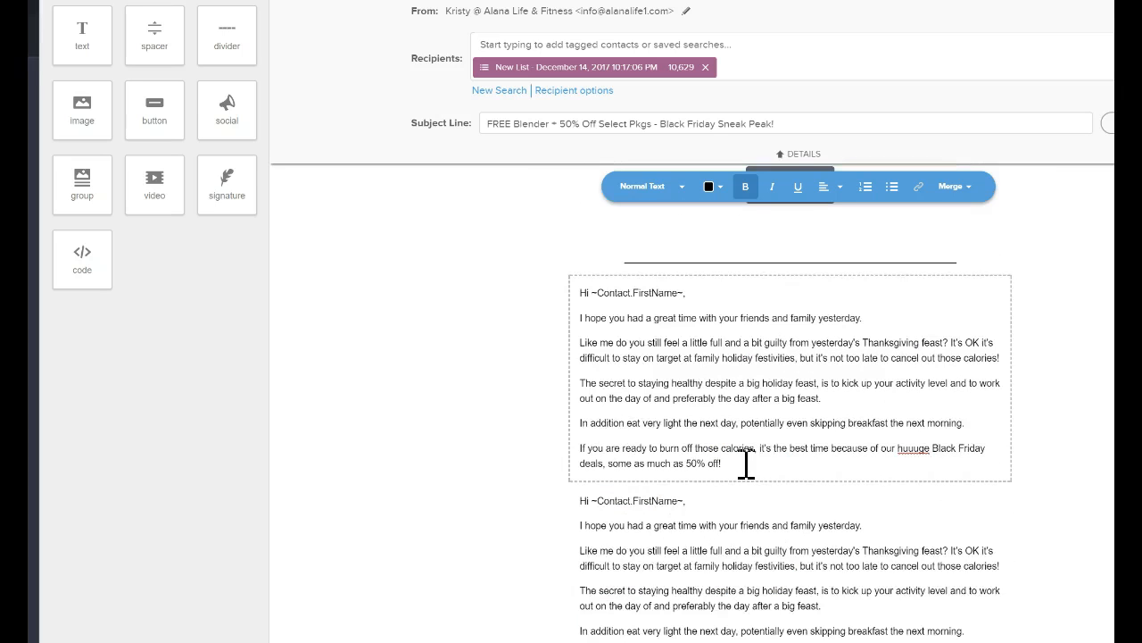
scroll(745, 464, "down", 3)
Delete the narrow free blender text block beside the image block and confirm the deletion.
left_click_drag(739, 525, 571, 418)
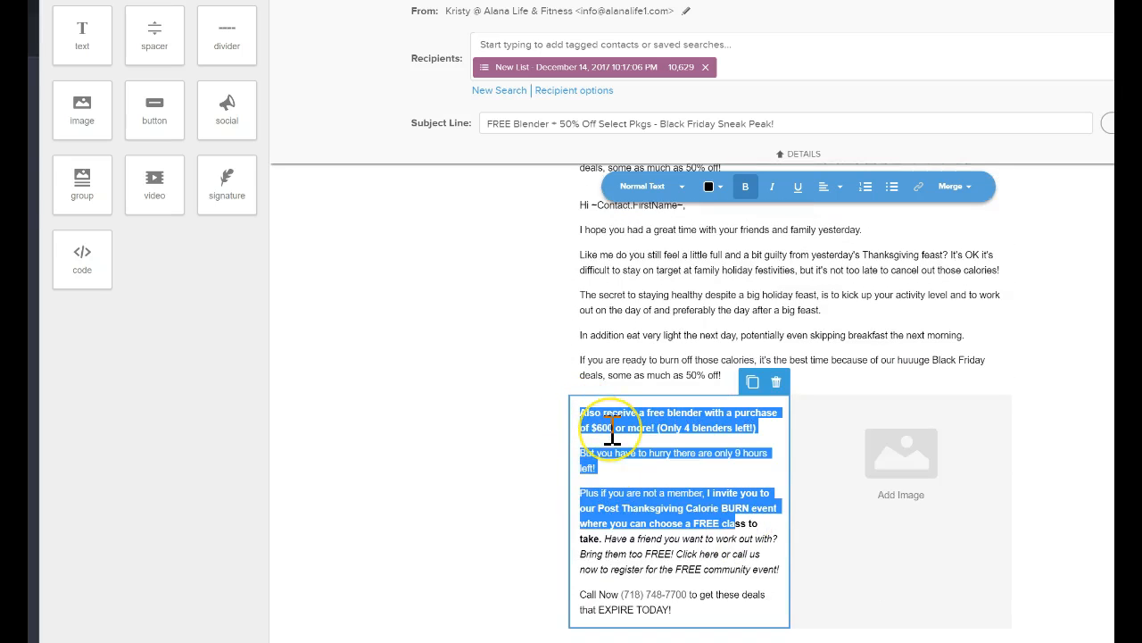
left_click(780, 388)
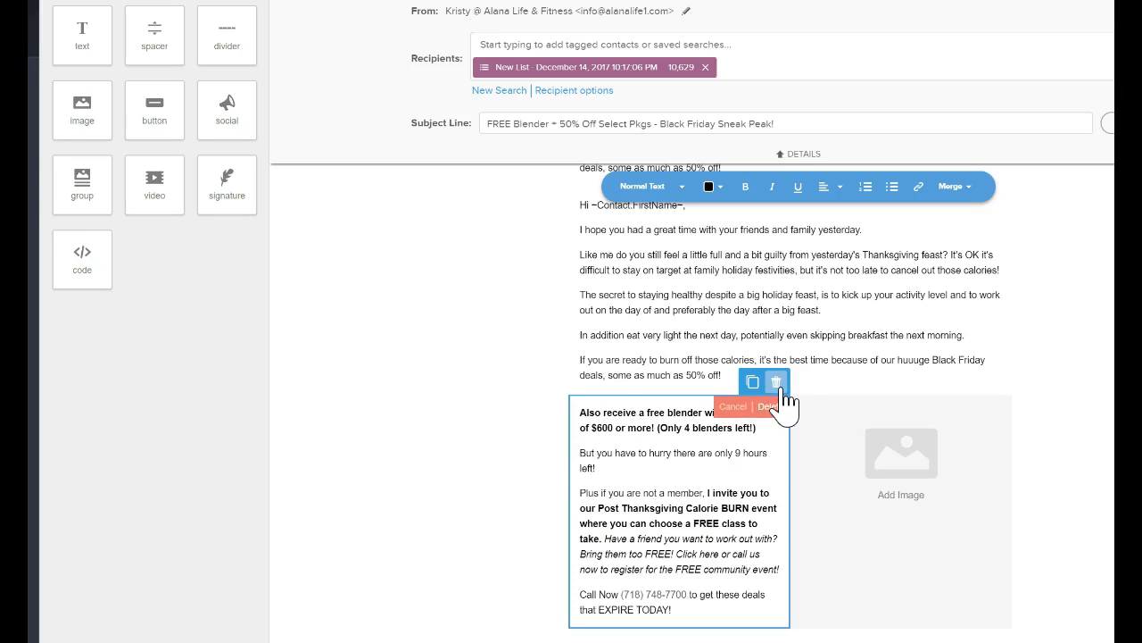
left_click(774, 405)
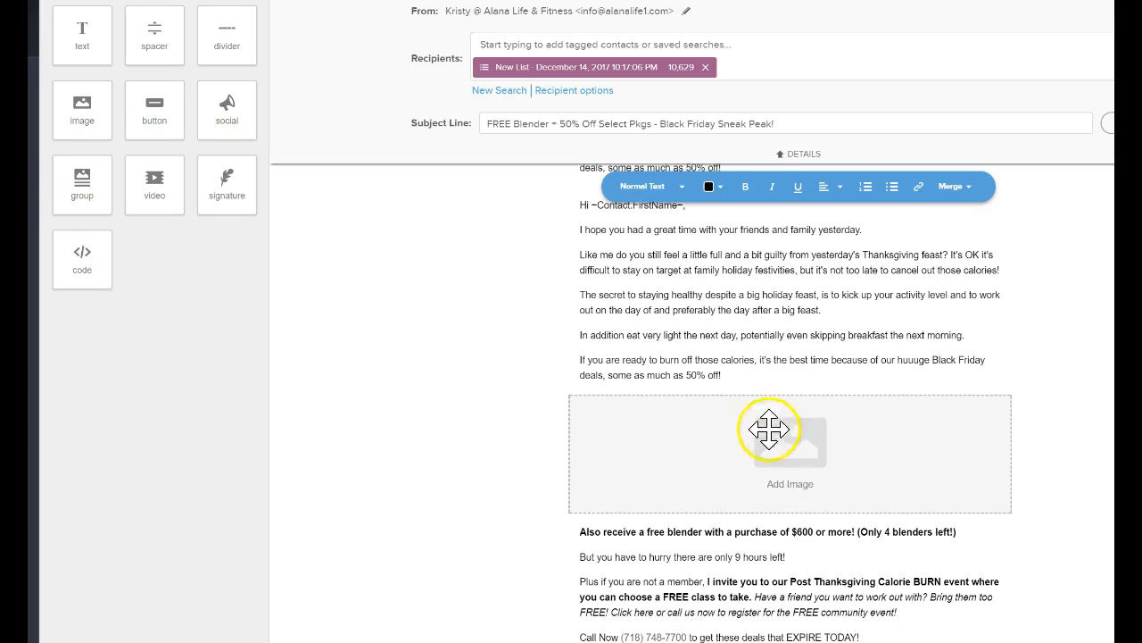
Review the email from the duplicated greeting block up through the button and text blocks to the recipients and subject line.
left_click(760, 378)
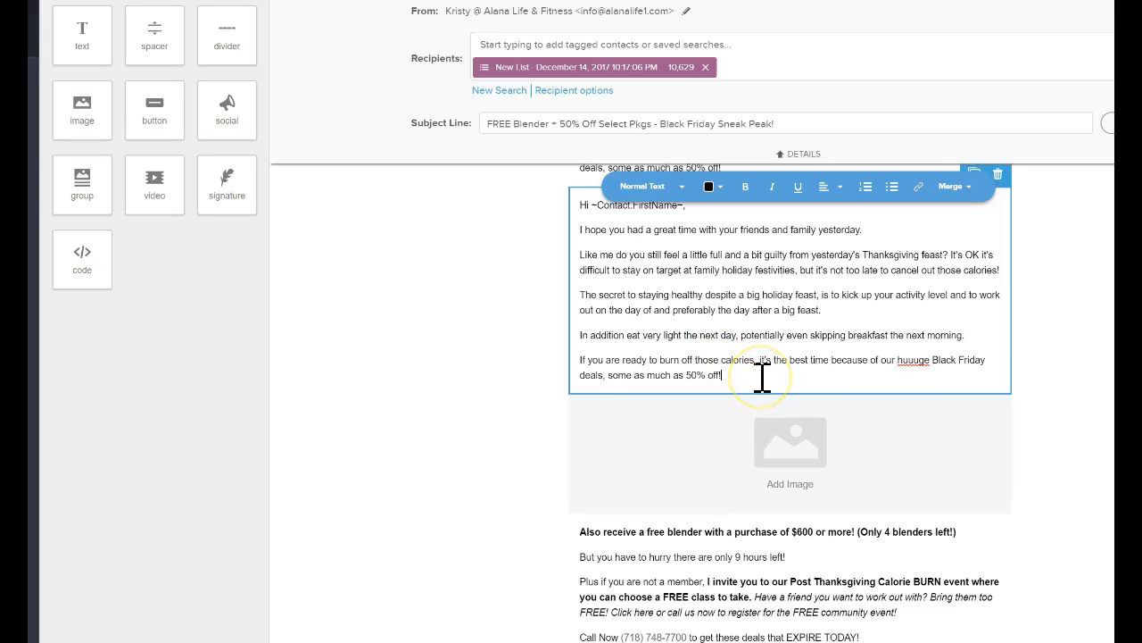
scroll(760, 377, "up", 1)
scroll(760, 376, "up", 5)
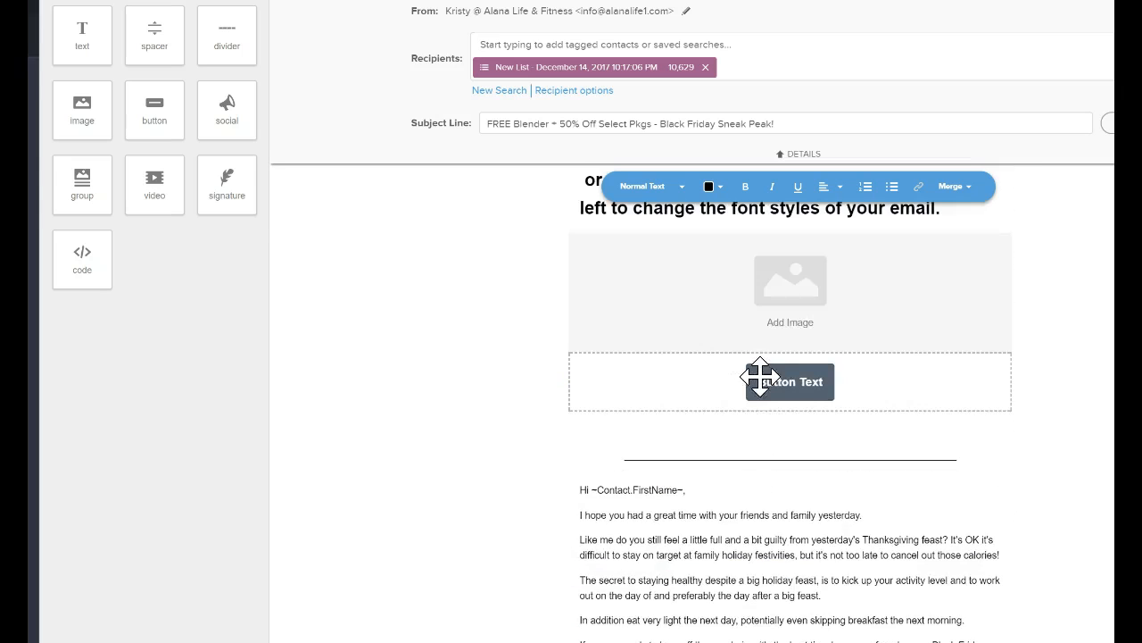
left_click(771, 395)
left_click(616, 254)
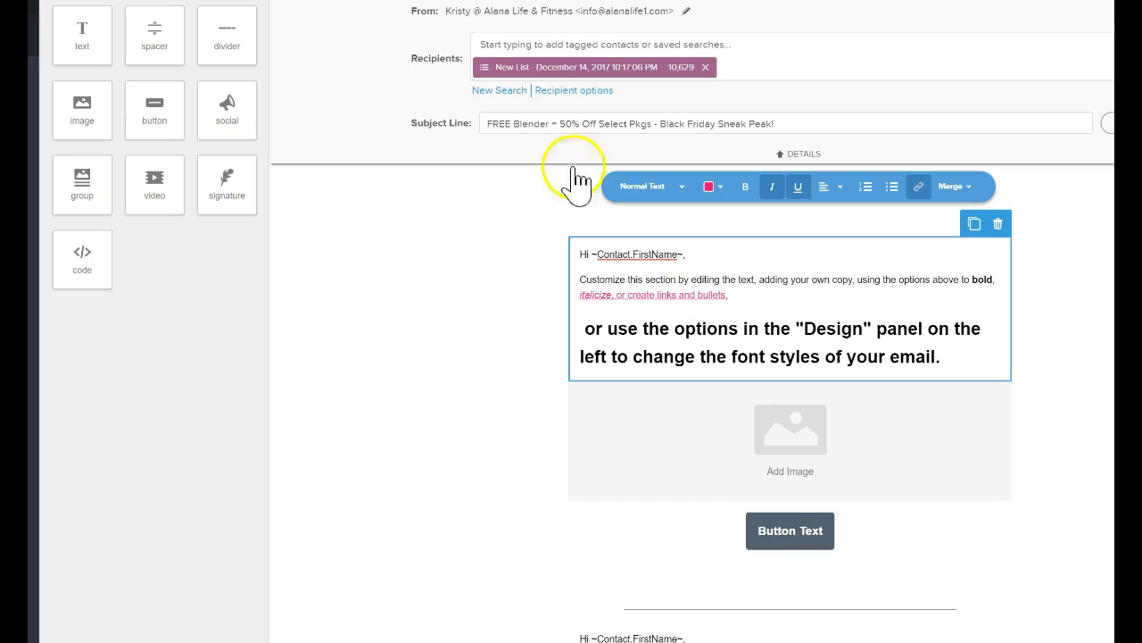
left_click(489, 43)
left_click(419, 134)
double_click(588, 130)
left_click(582, 125)
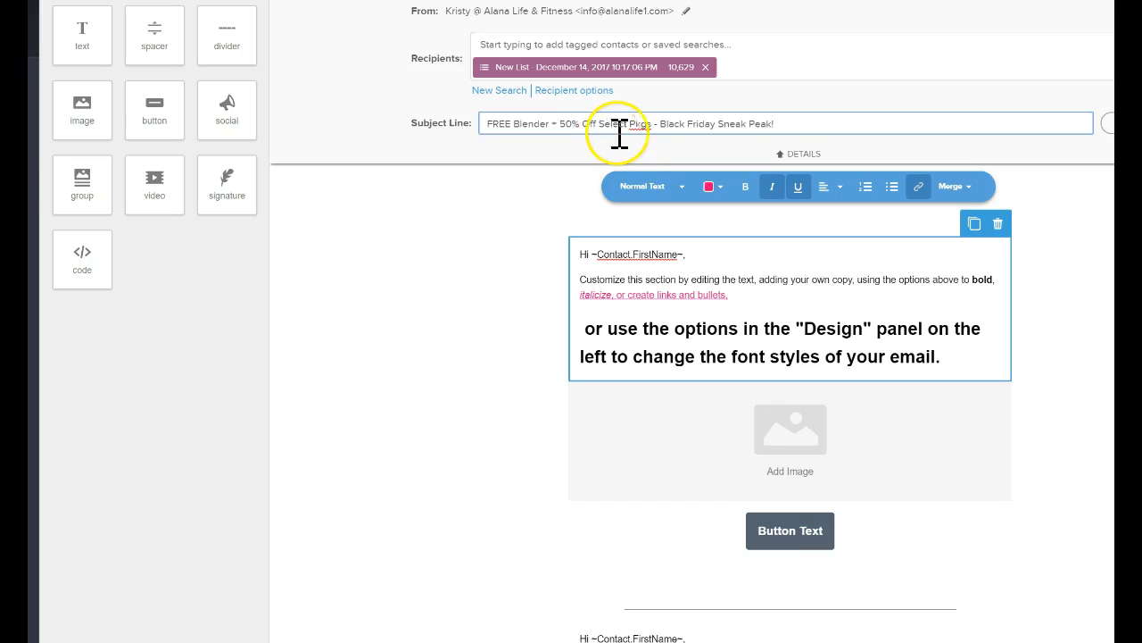
left_click_drag(606, 125, 468, 114)
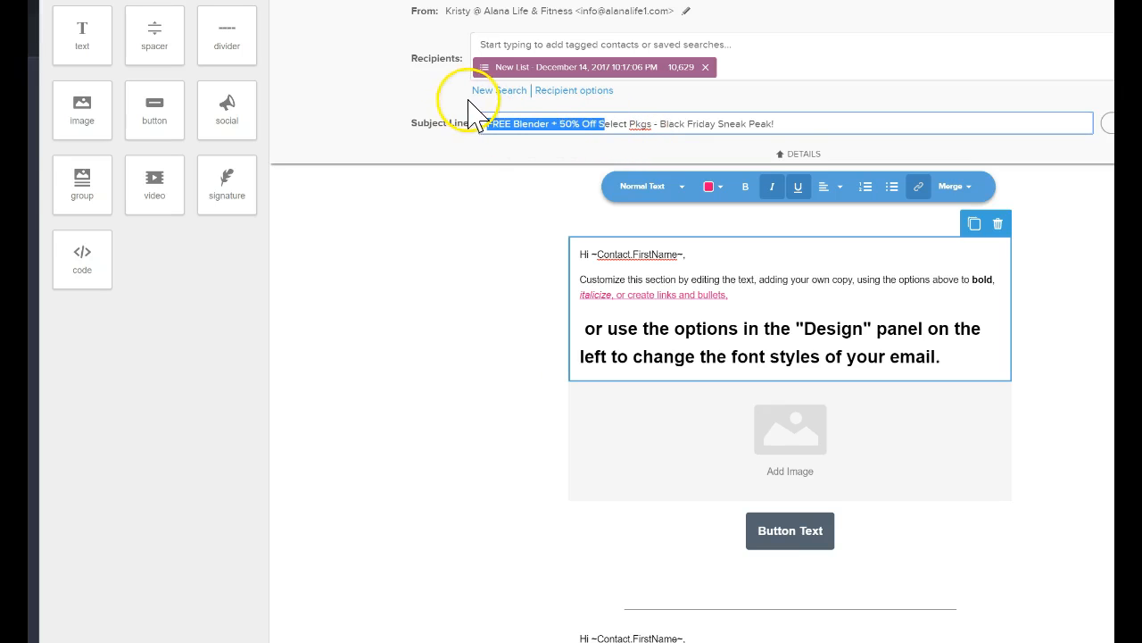
left_click_drag(614, 125, 783, 143)
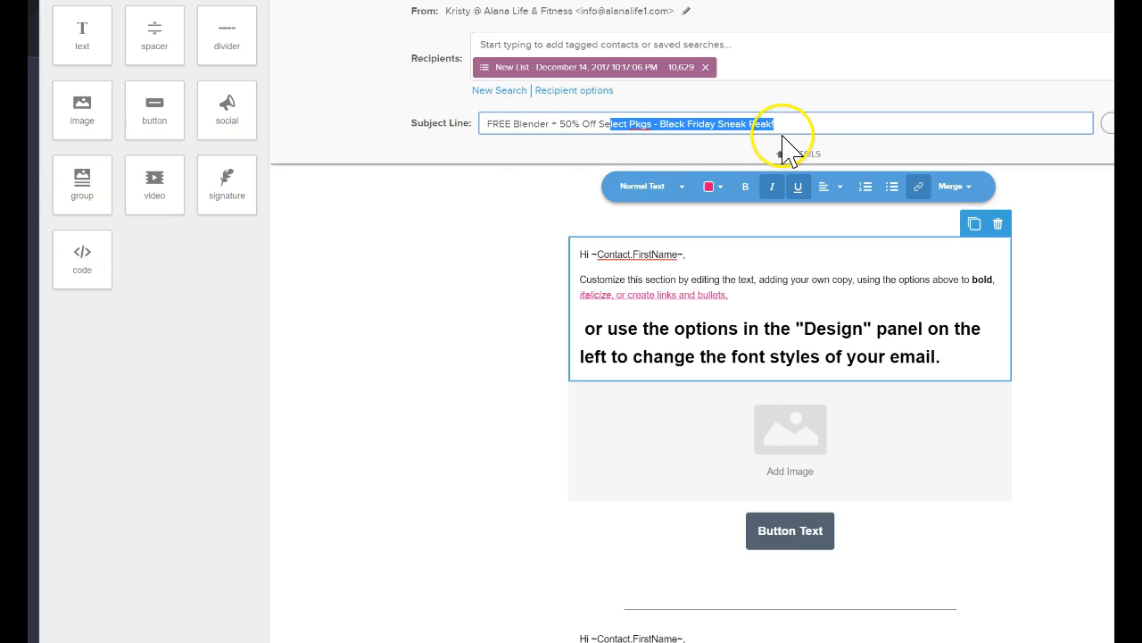
Change the font color of the words around "text, adding your own" in the "Customize this section" sentence to light orange.
left_click(790, 294)
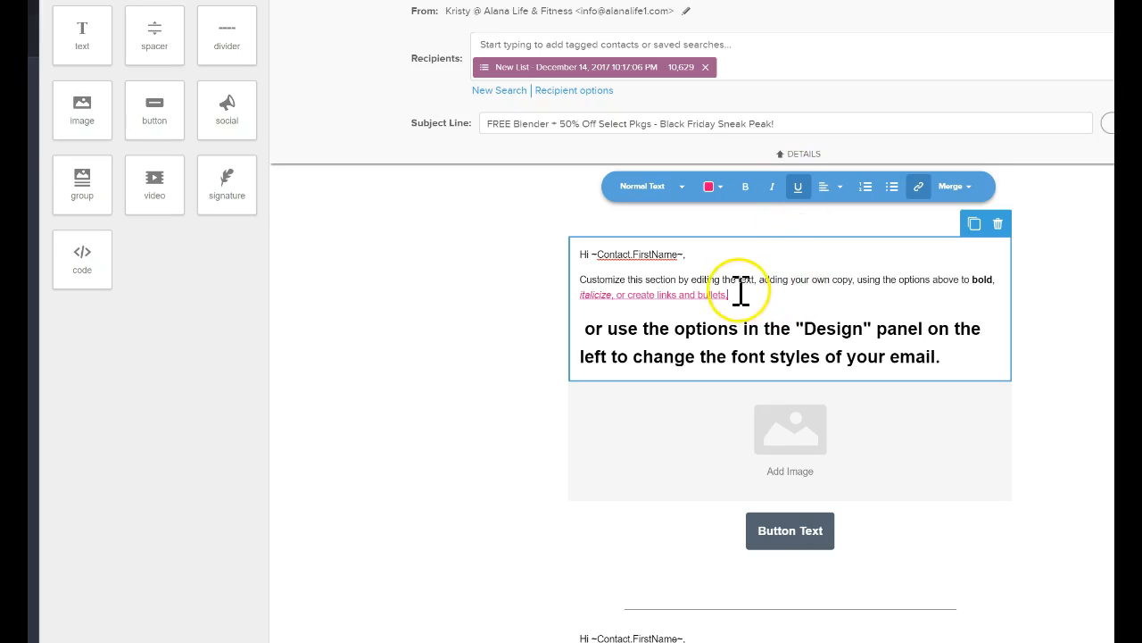
left_click_drag(731, 280, 844, 282)
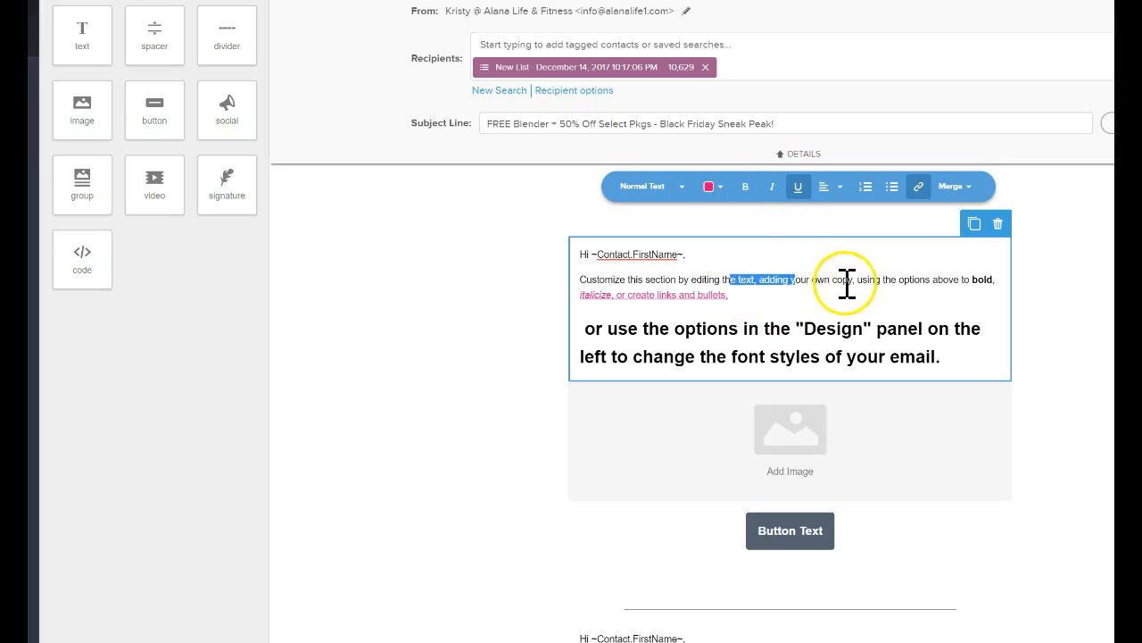
left_click(714, 187)
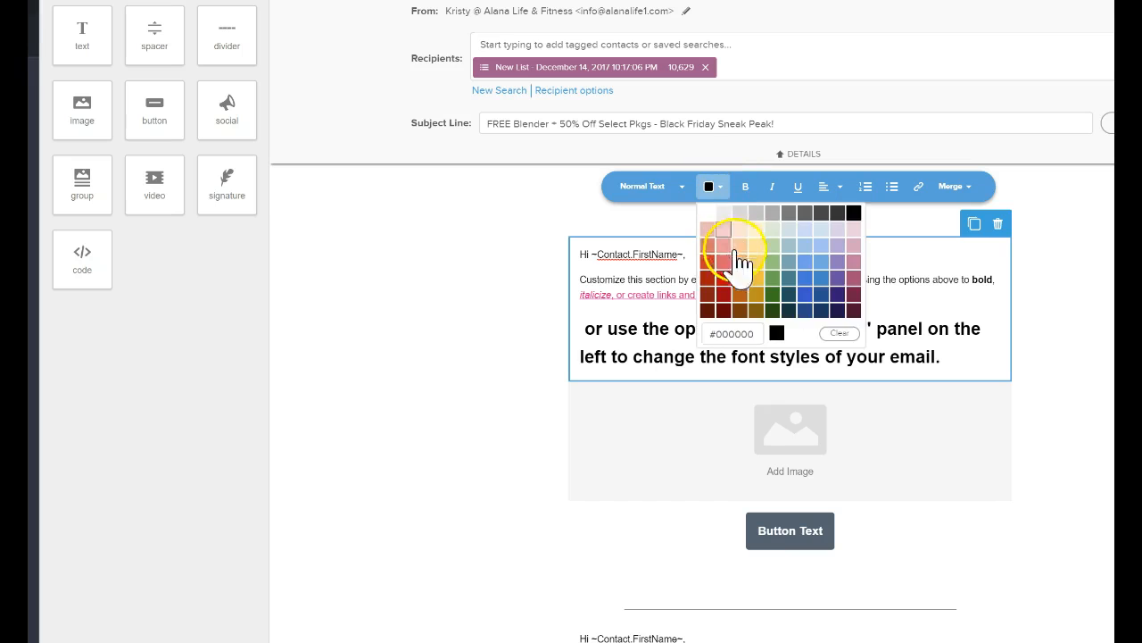
left_click(738, 259)
left_click(865, 357)
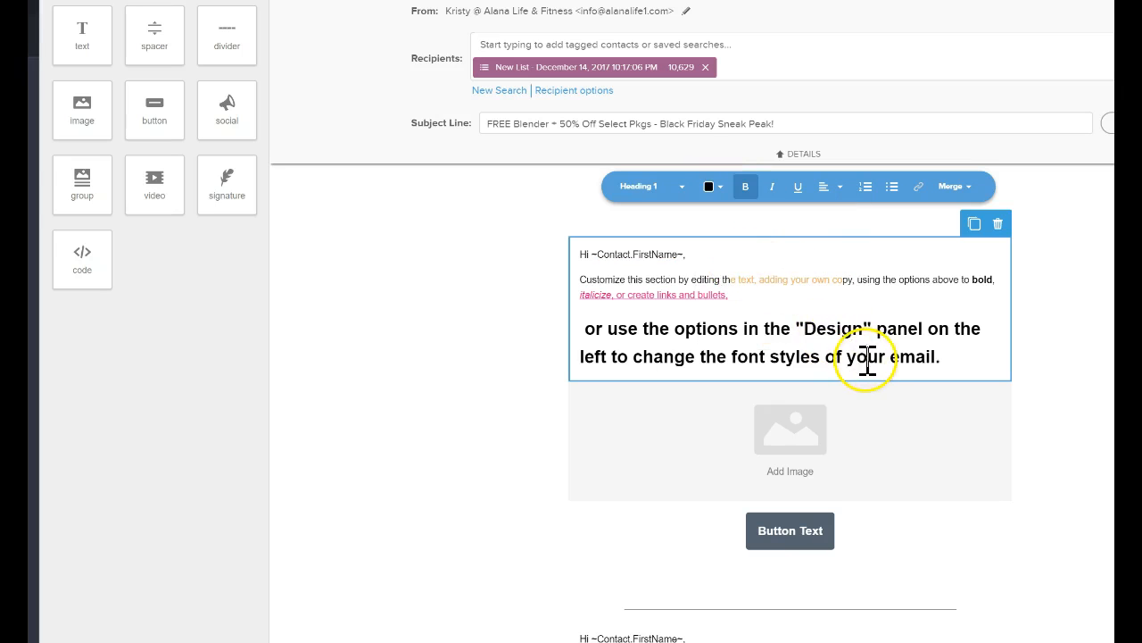
Select part of the large heading sentence in the greeting text block and check its alignment options.
left_click_drag(859, 357, 761, 328)
left_click(840, 188)
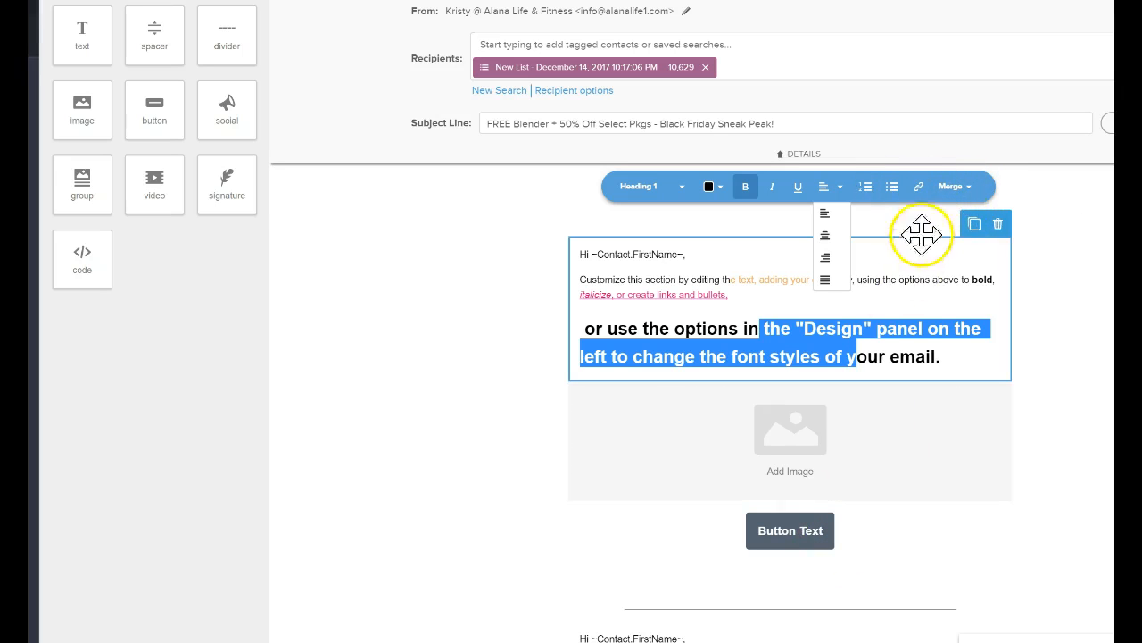
left_click(648, 305)
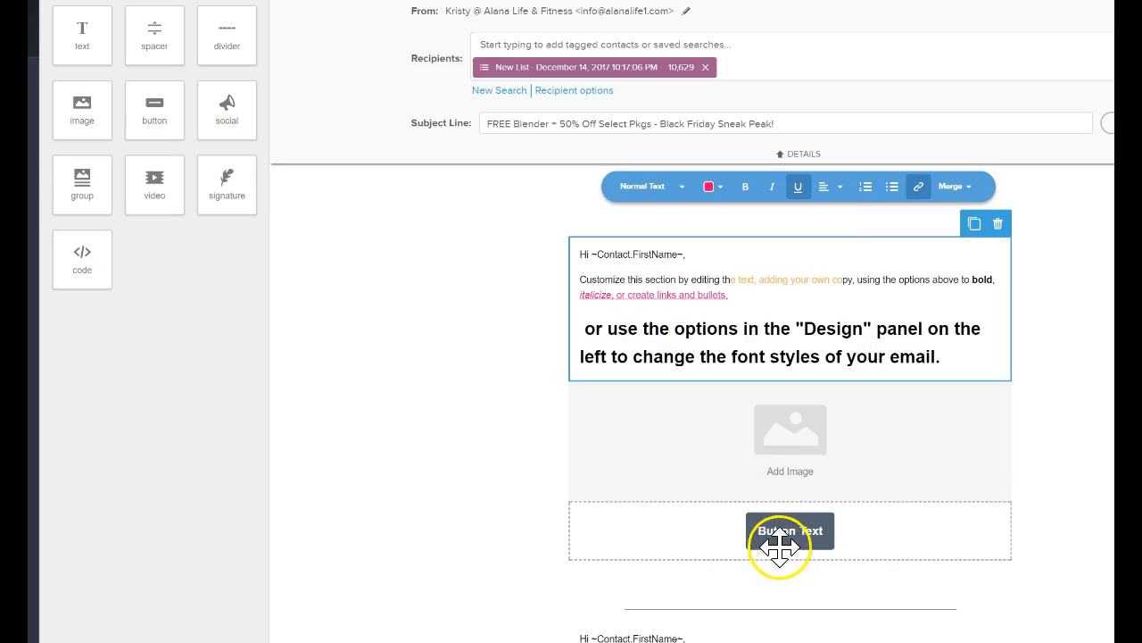
Fill the empty image block with the Rock Your Holiday Dress Contest banner from the image library.
left_click(727, 412)
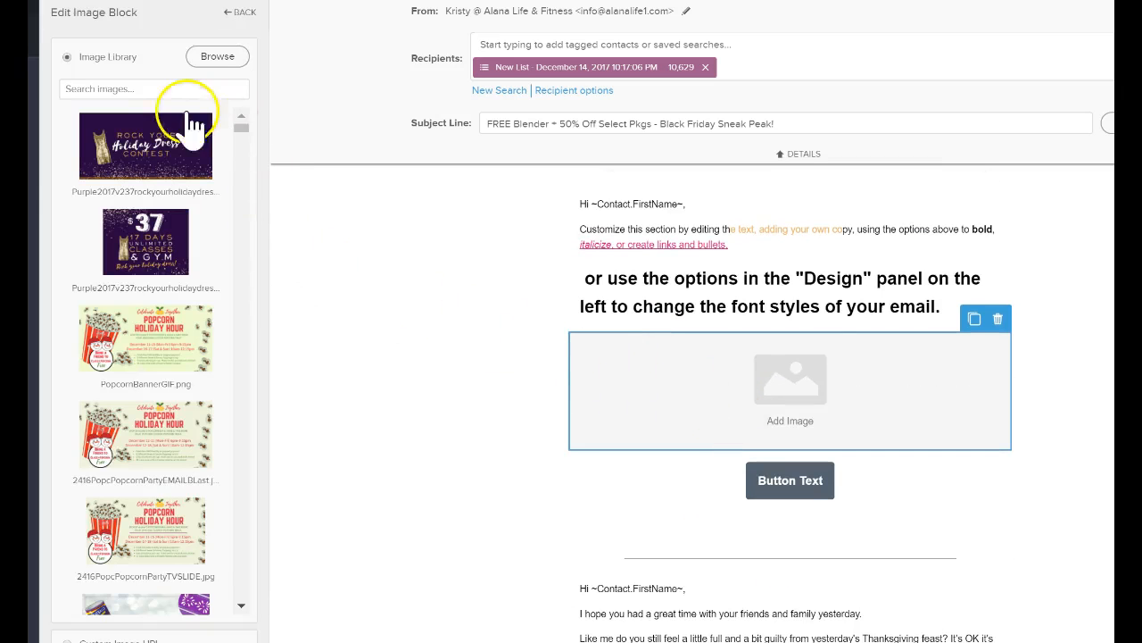
scroll(143, 564, "down", 2)
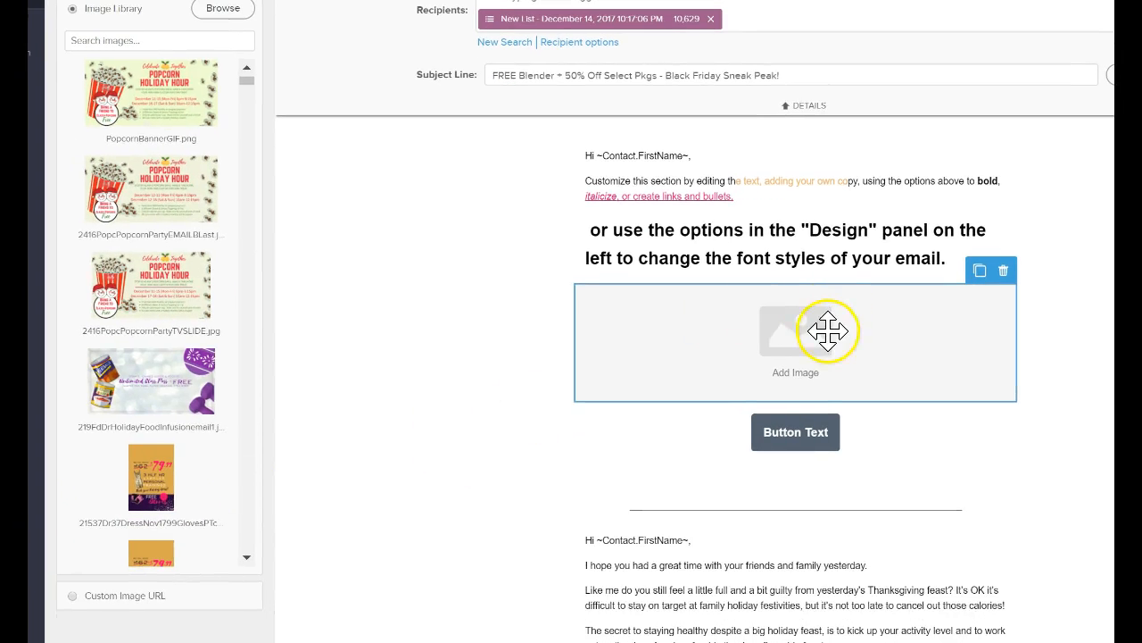
left_click(93, 593)
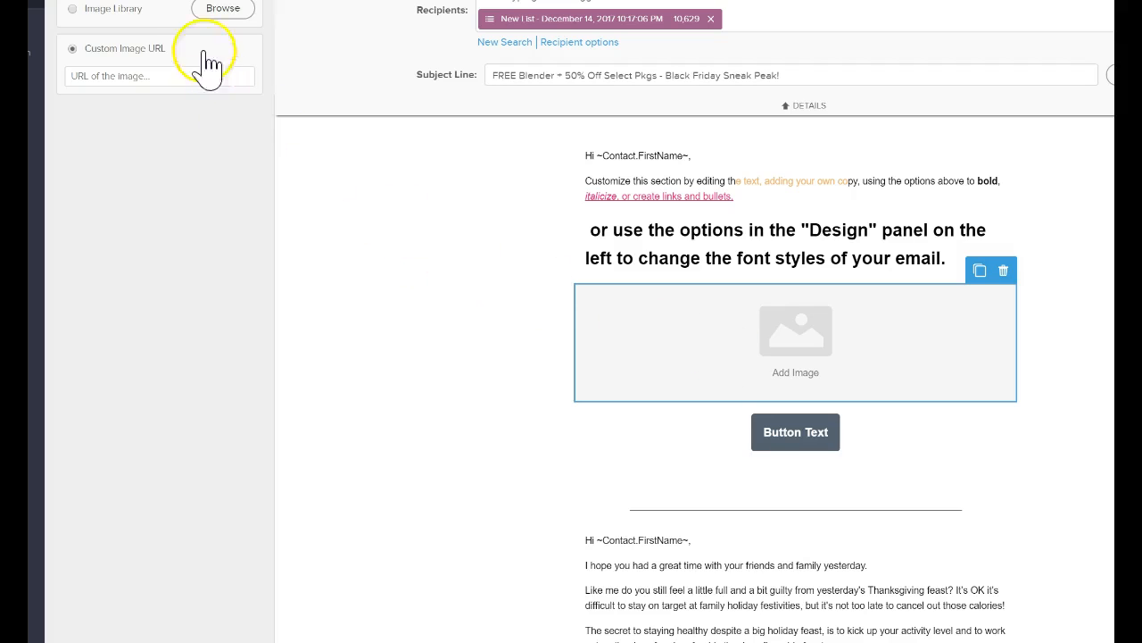
left_click(163, 16)
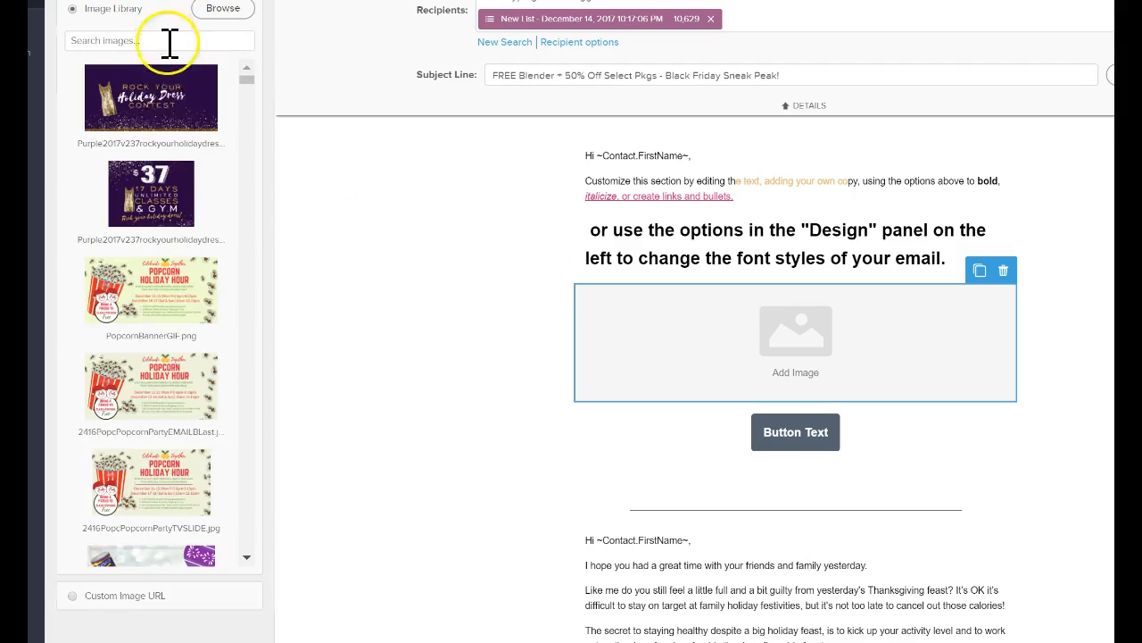
left_click(166, 107)
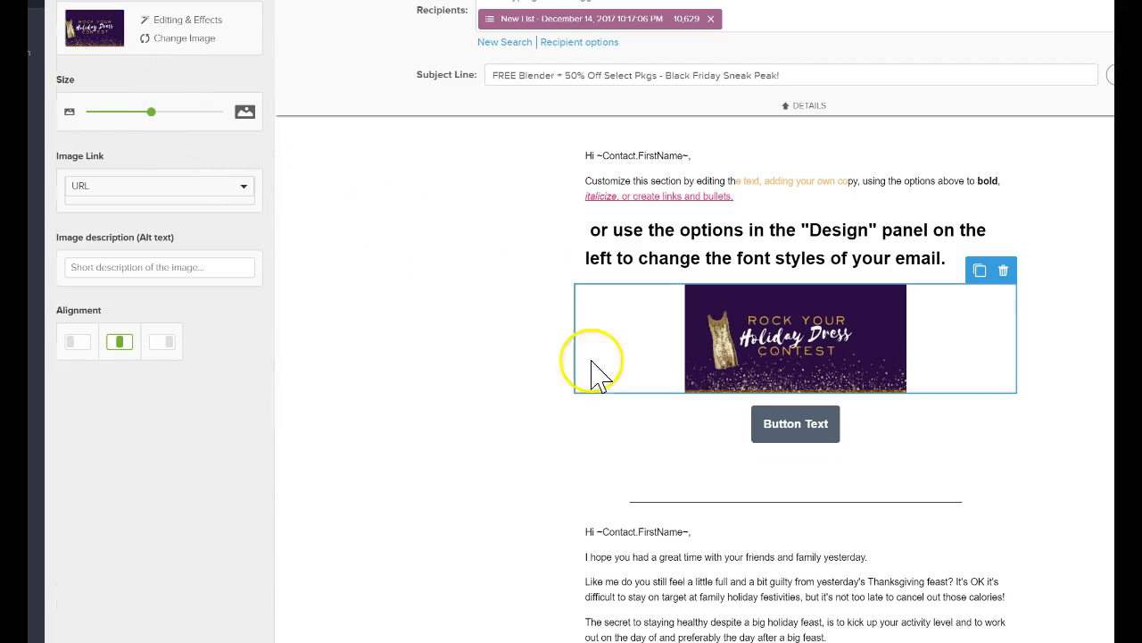
Enlarge the Rock Your Holiday Dress Contest banner to size 100 and finish editing the image block.
left_click(373, 282)
left_click(737, 328)
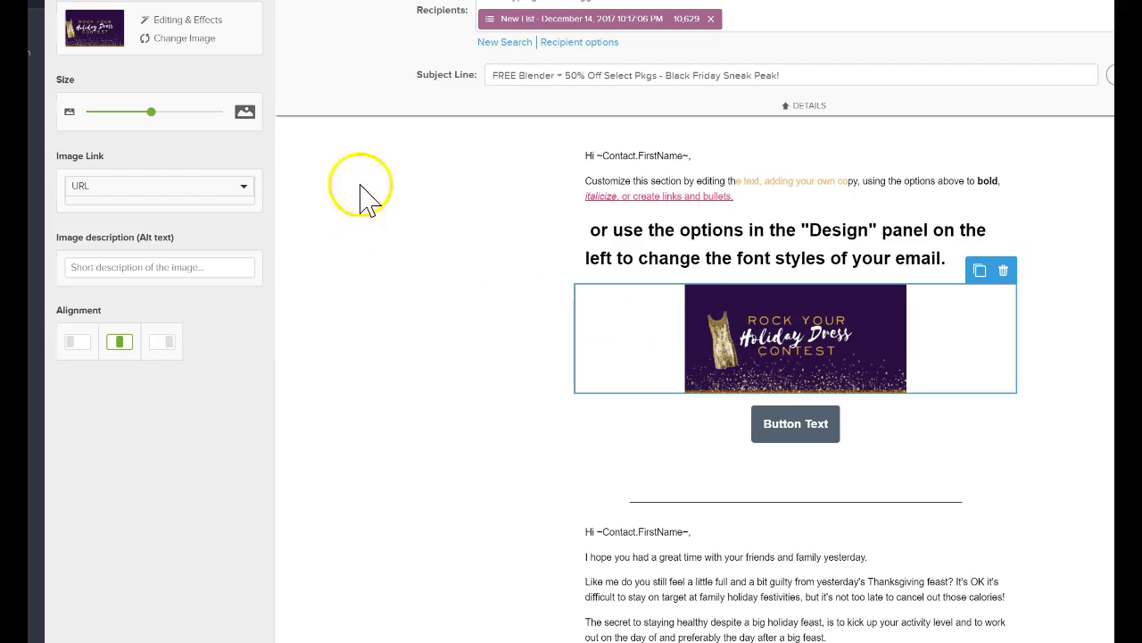
left_click_drag(151, 112, 262, 145)
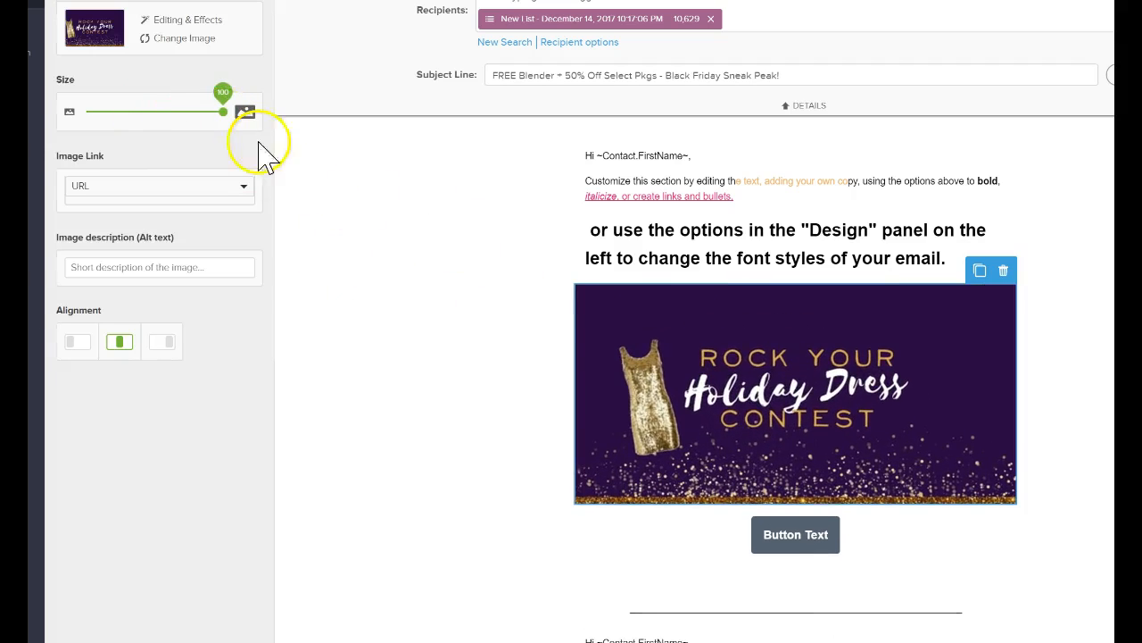
left_click(465, 385)
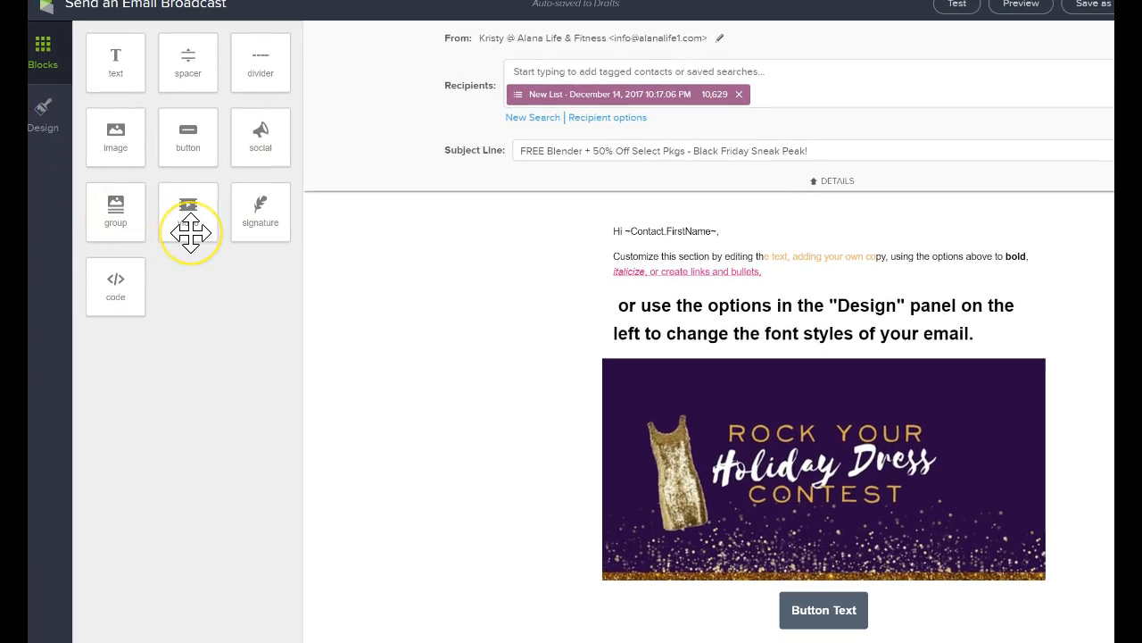
left_click_drag(190, 232, 680, 378)
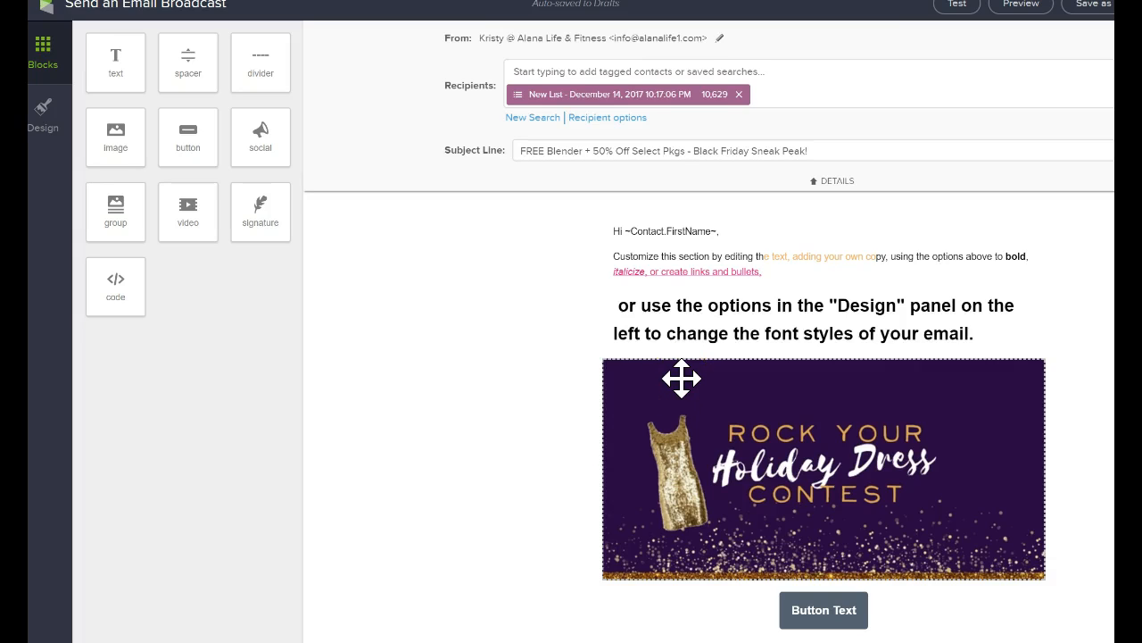
left_click_drag(703, 367, 1106, 366)
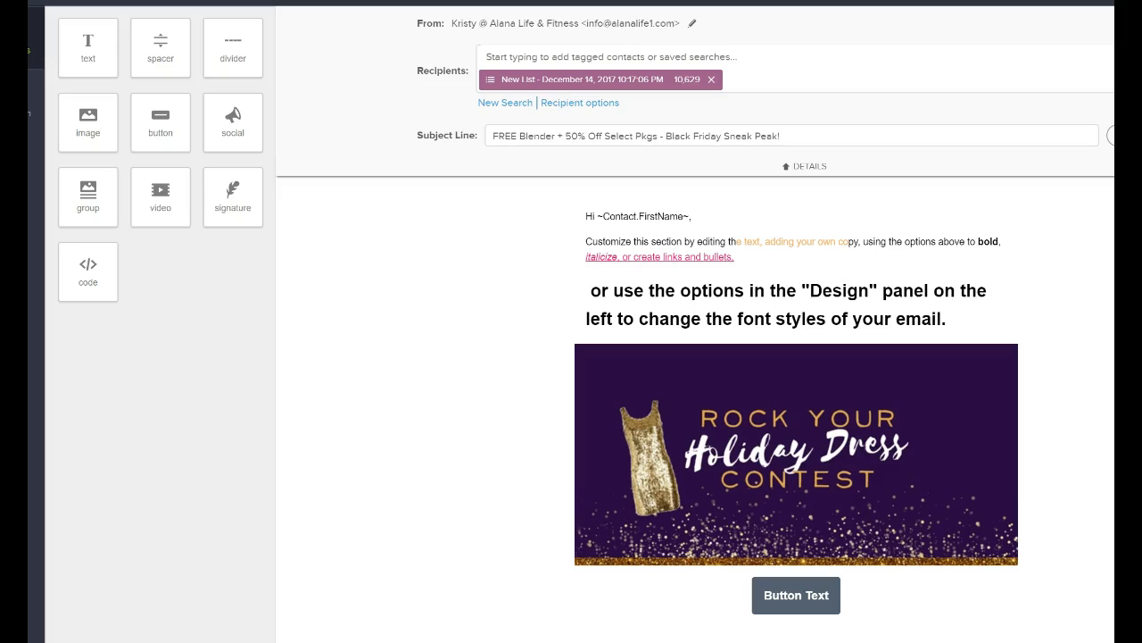
Insert an HTML code block beside the greeting text block and delete it again.
left_click_drag(87, 272, 665, 337)
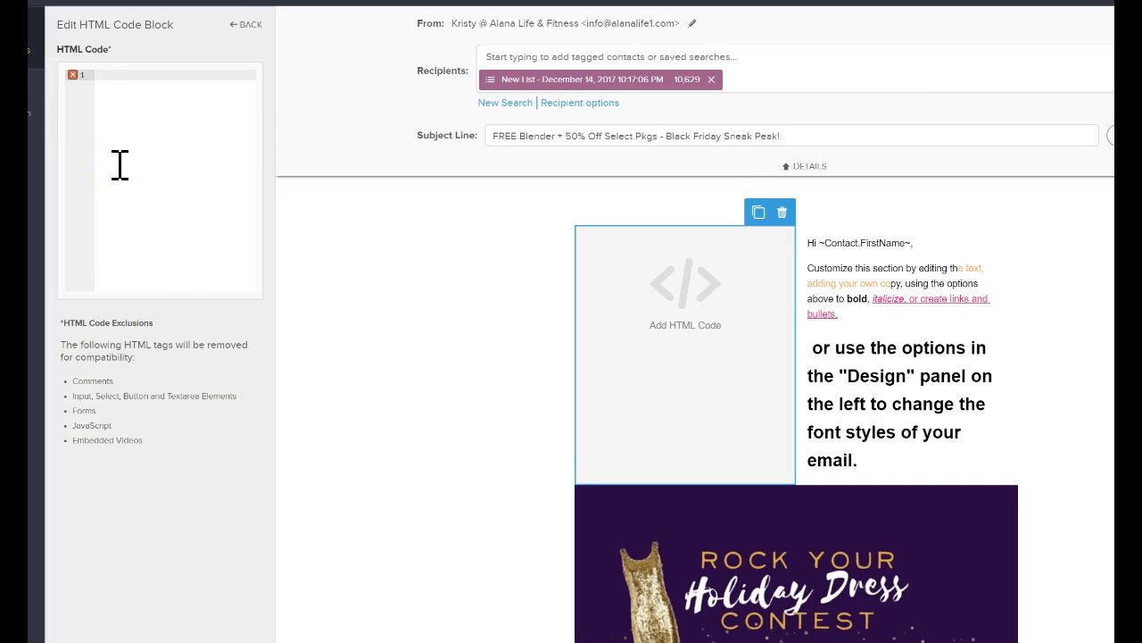
left_click(244, 27)
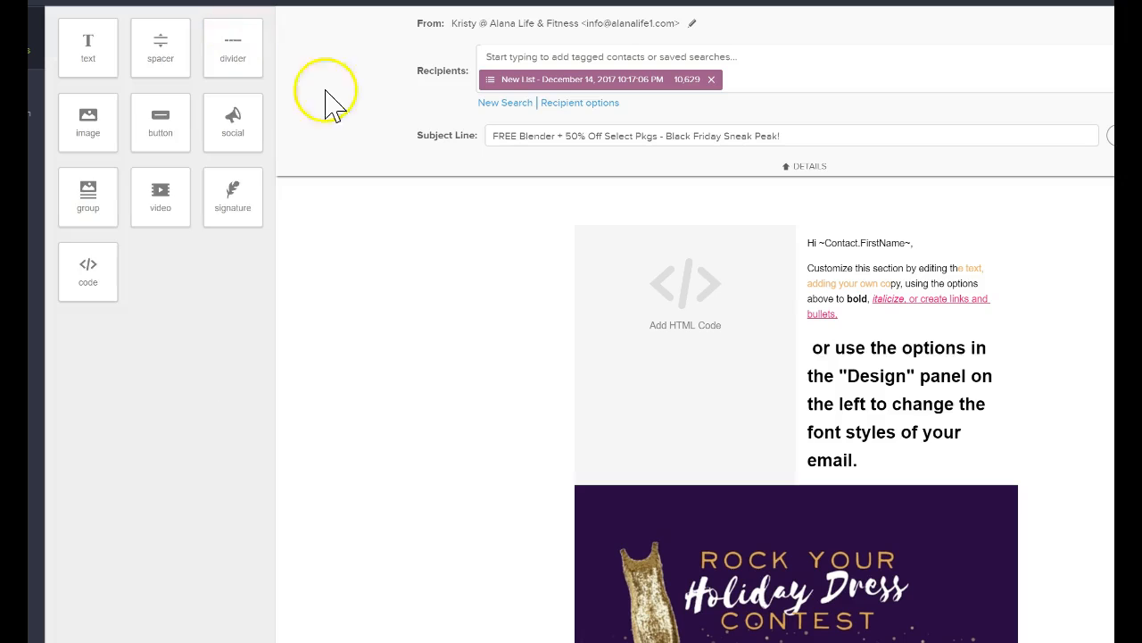
left_click(648, 345)
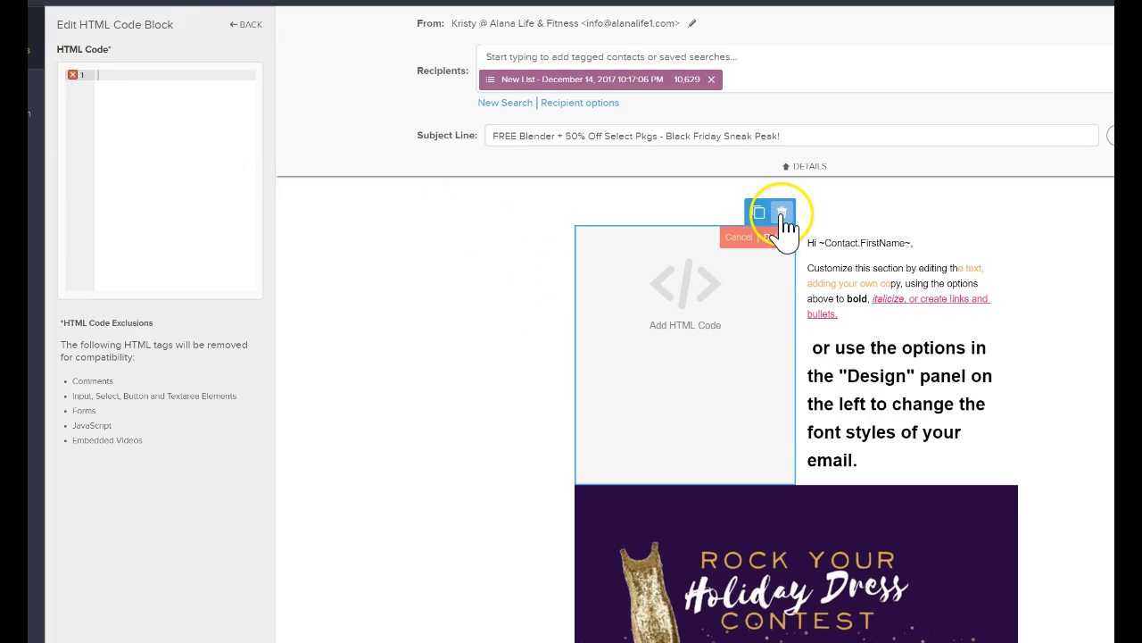
left_click(776, 238)
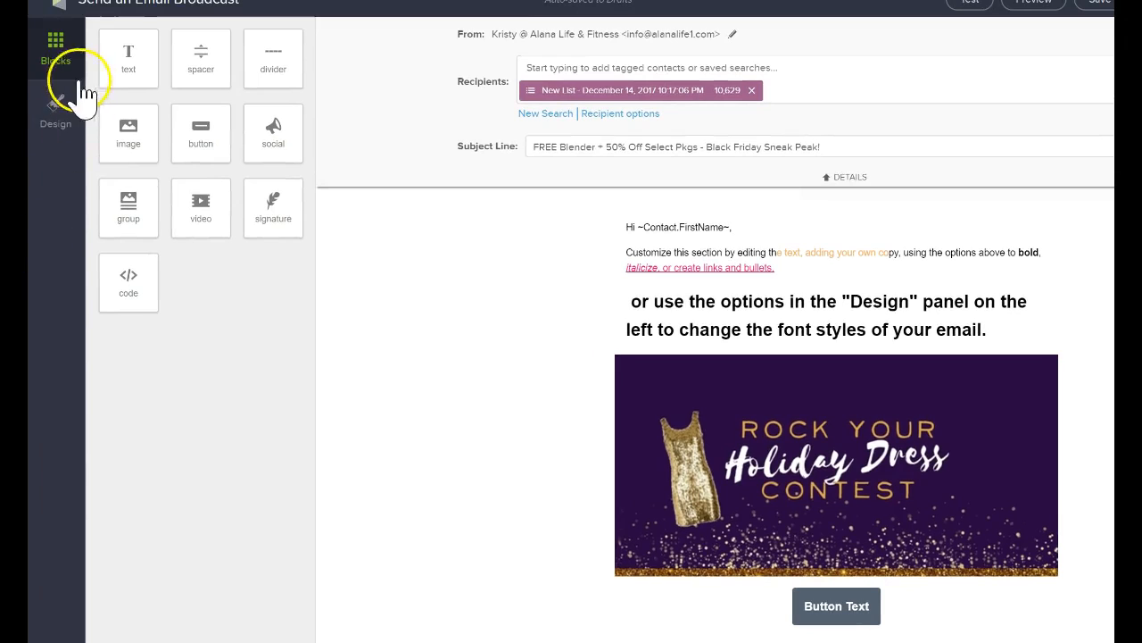
Set the email position to left-aligned in the email's design settings.
left_click(56, 107)
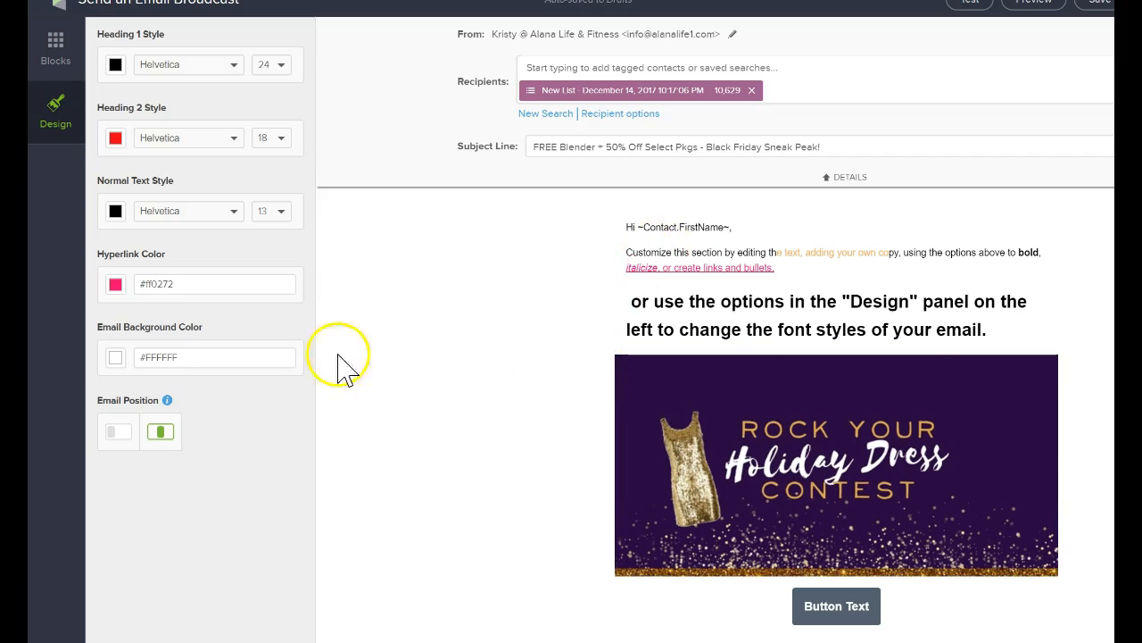
left_click(120, 432)
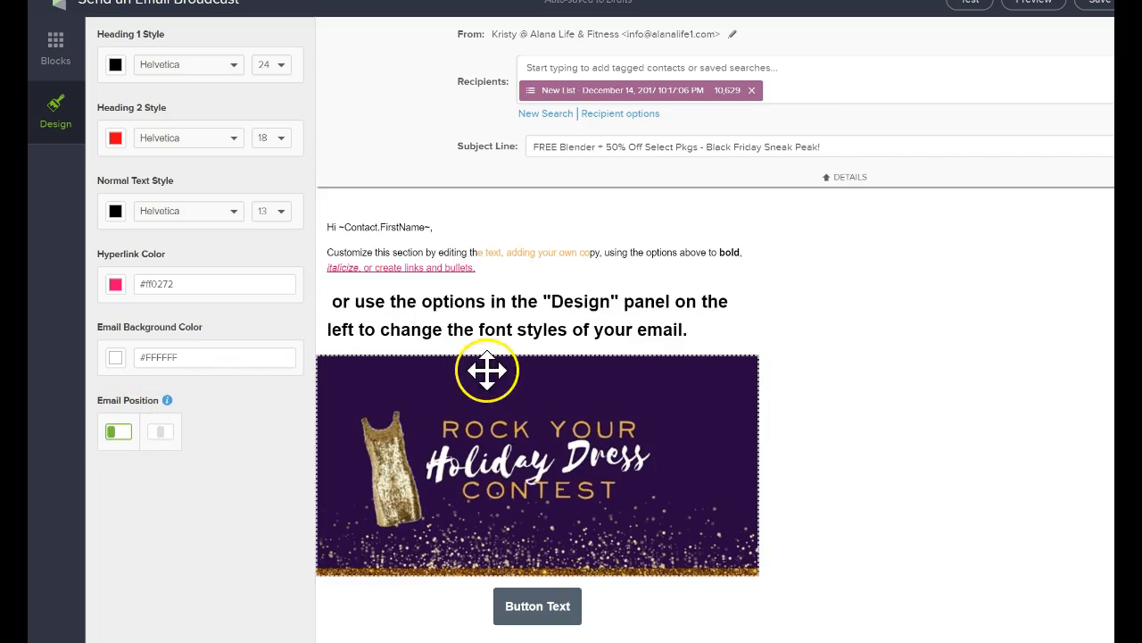
scroll(487, 371, "down", 3)
scroll(844, 411, "up", 3)
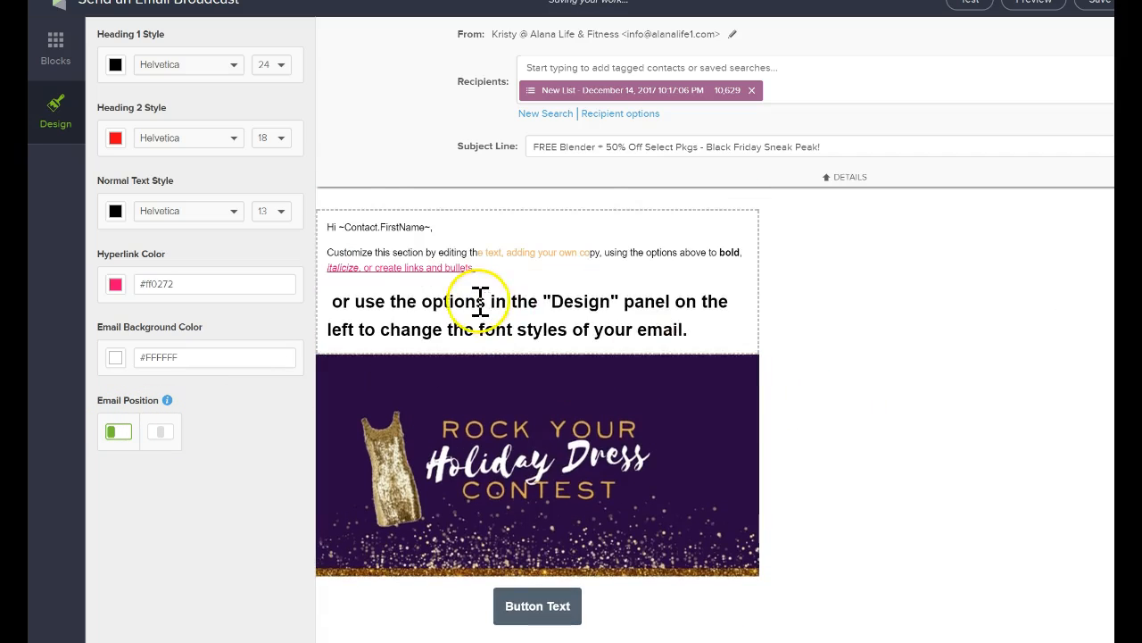
scroll(480, 301, "down", 4)
scroll(439, 420, "up", 4)
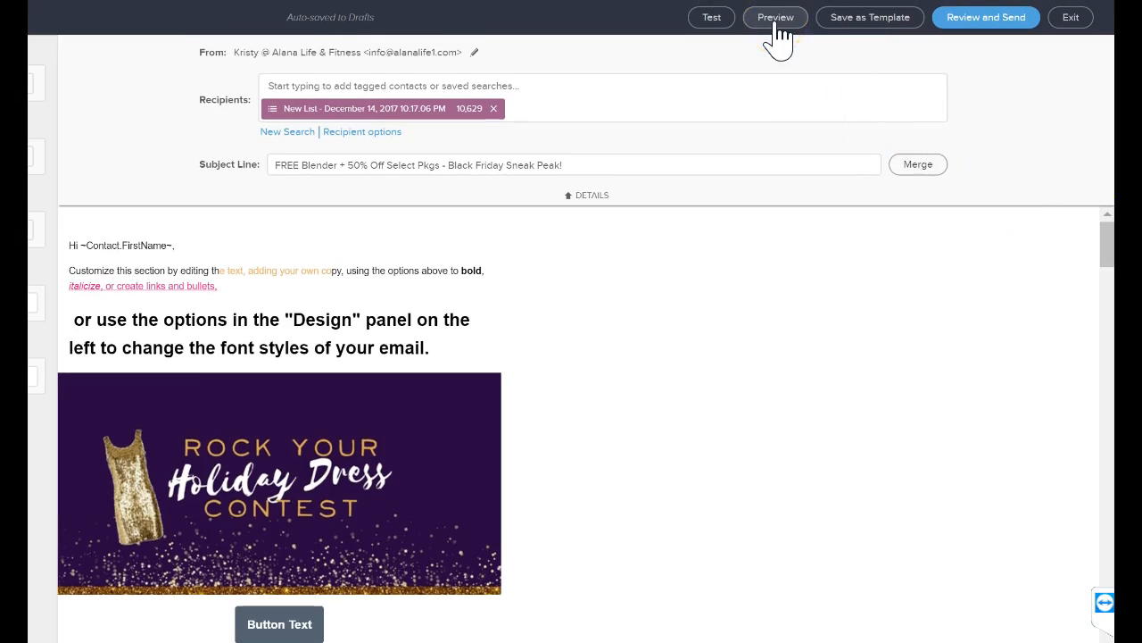
Preview the email in desktop and phone layouts, review the desktop version's content, and close the preview.
left_click(774, 21)
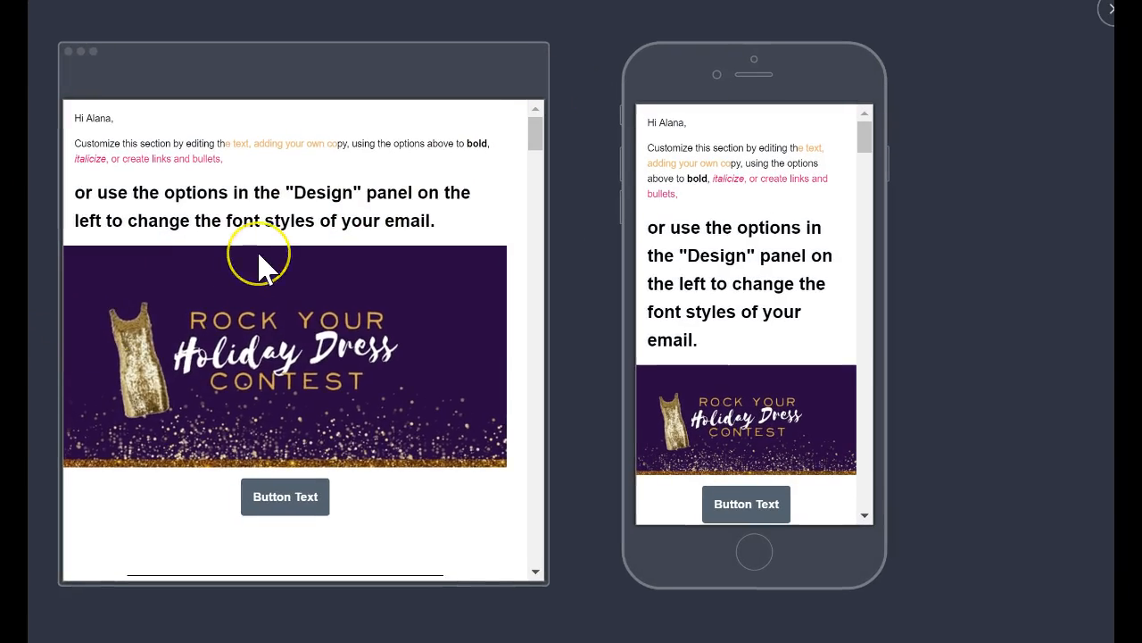
scroll(234, 290, "down", 5)
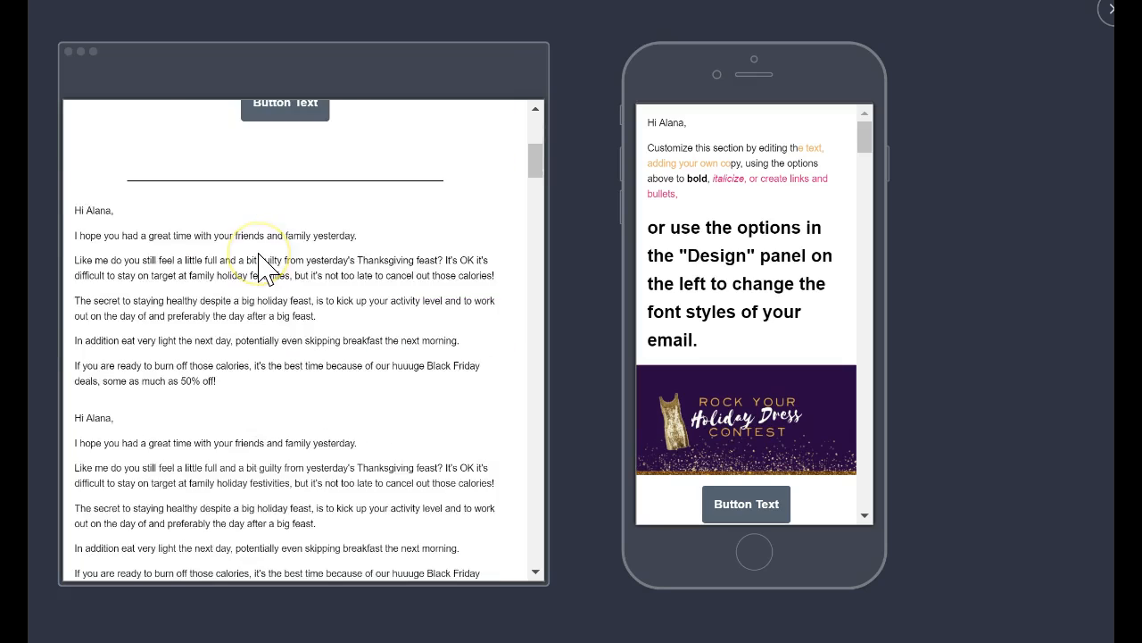
scroll(266, 270, "down", 10)
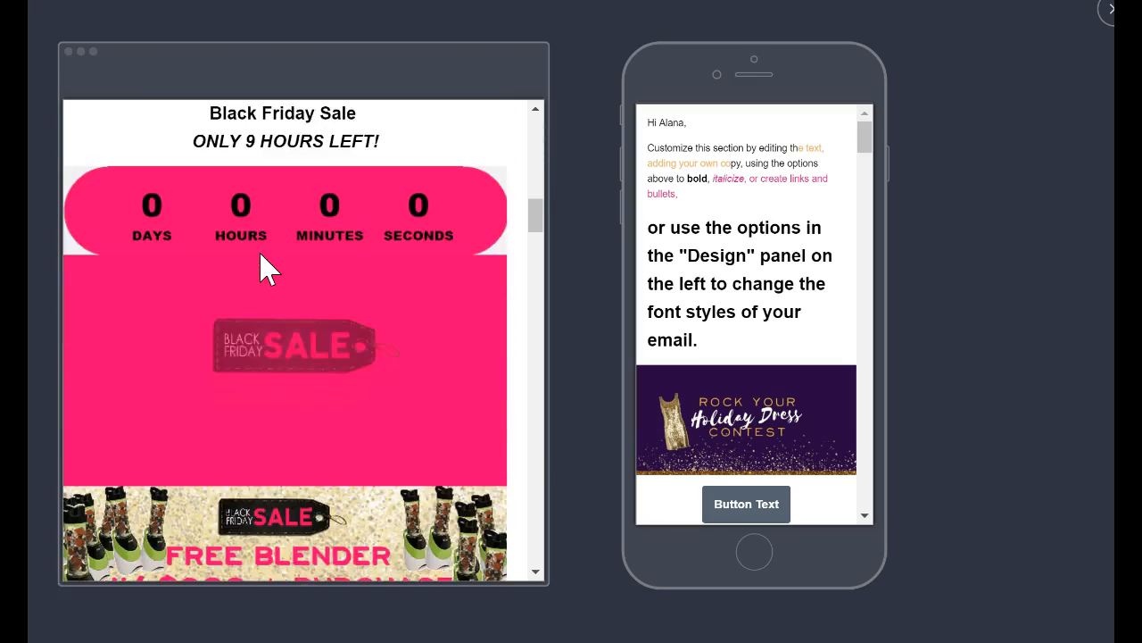
scroll(266, 270, "down", 3)
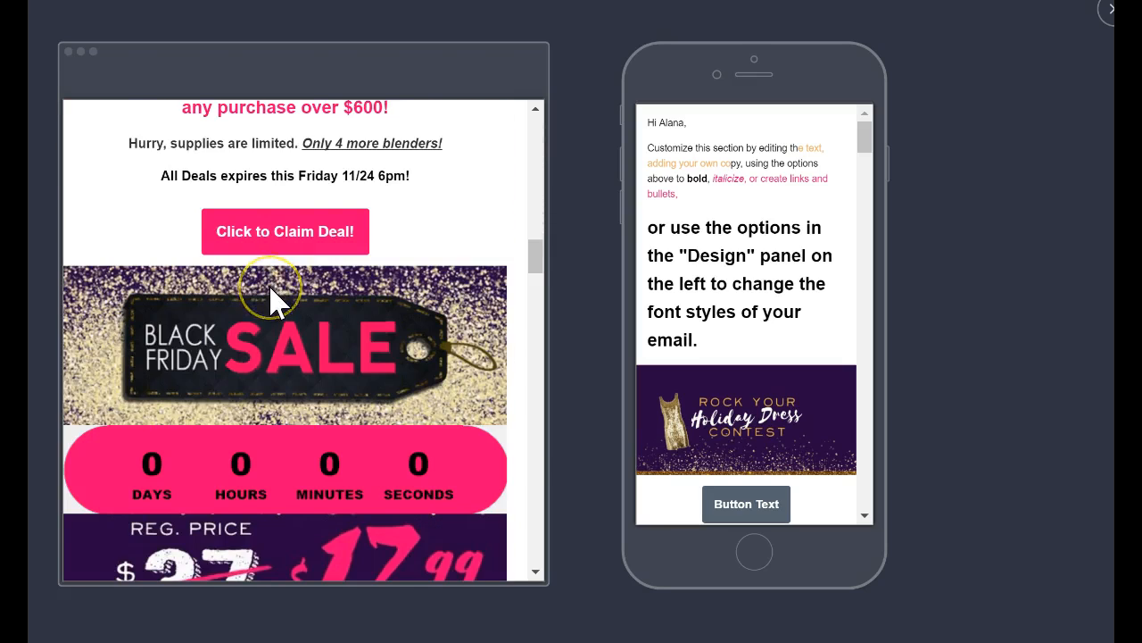
scroll(272, 299, "down", 6)
scroll(272, 299, "up", 10)
left_click(1108, 12)
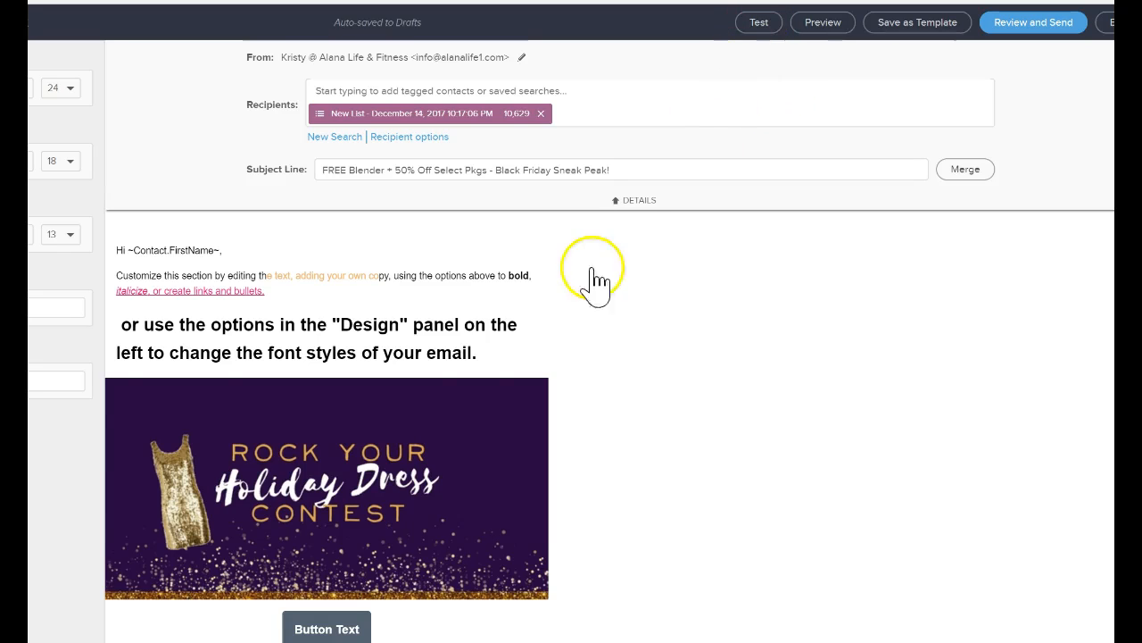
Open the test email options, view the users available as test recipients, and dismiss them without sending.
left_click(334, 326)
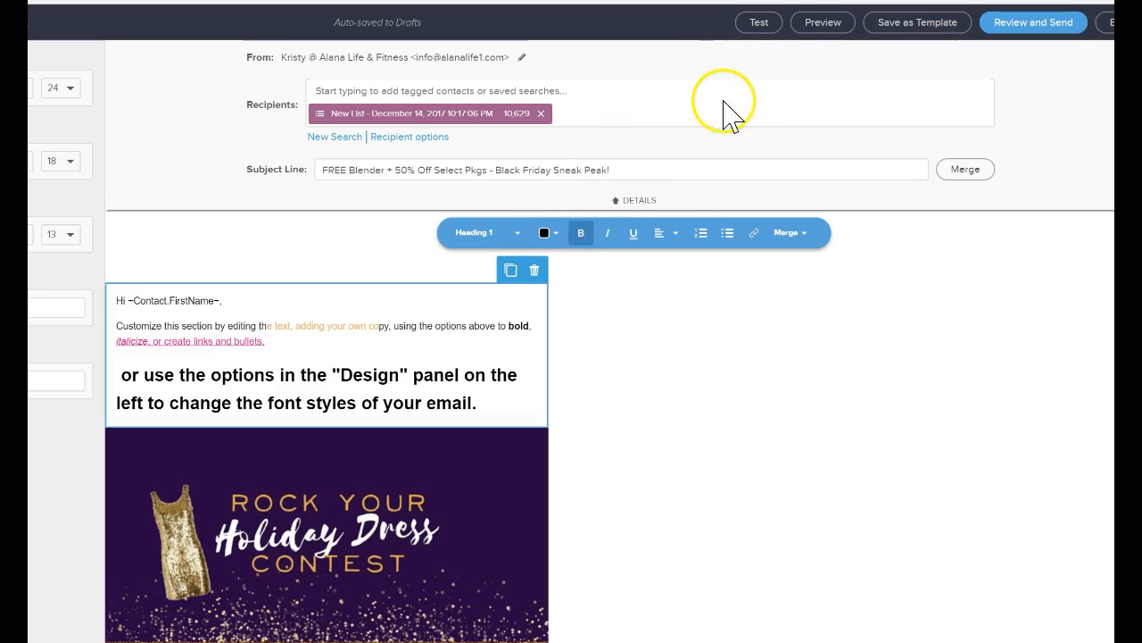
left_click(760, 27)
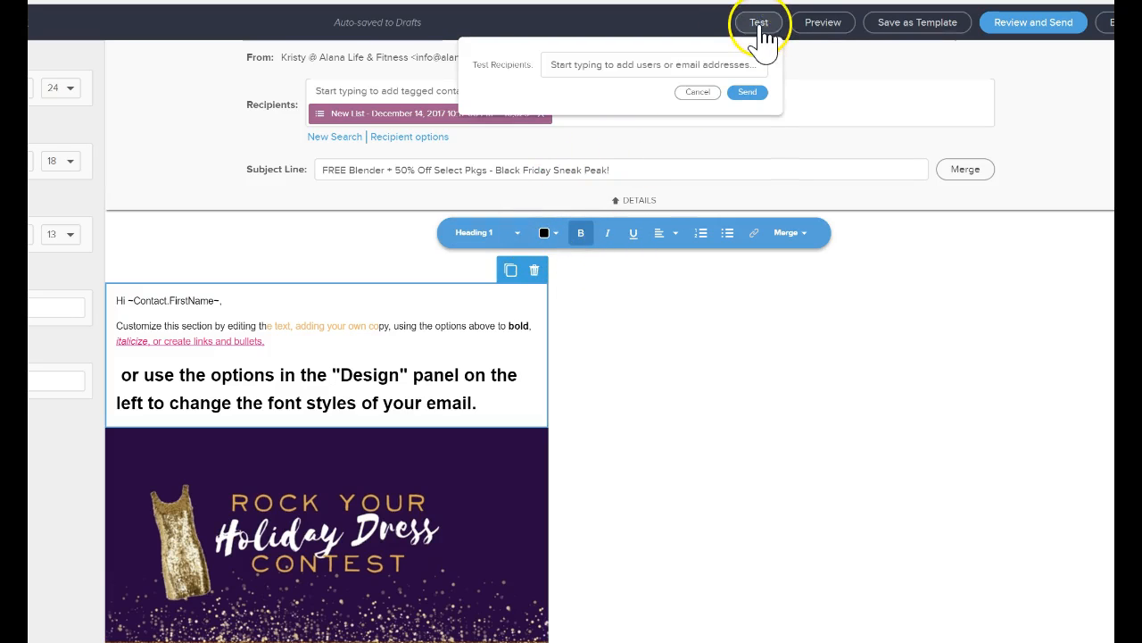
left_click(701, 64)
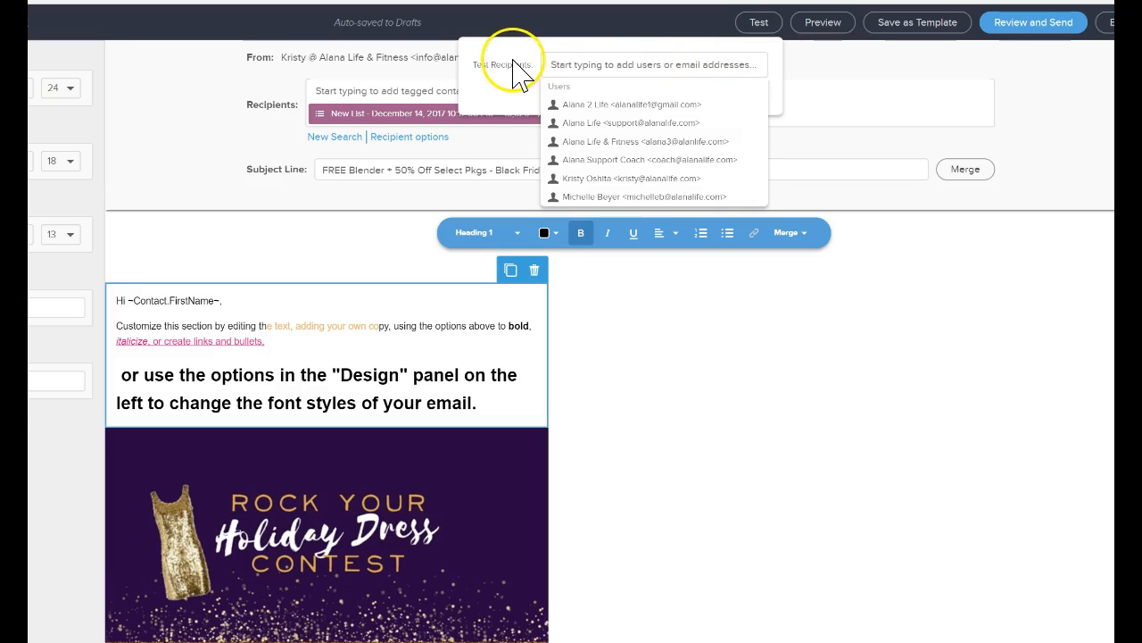
left_click(584, 66)
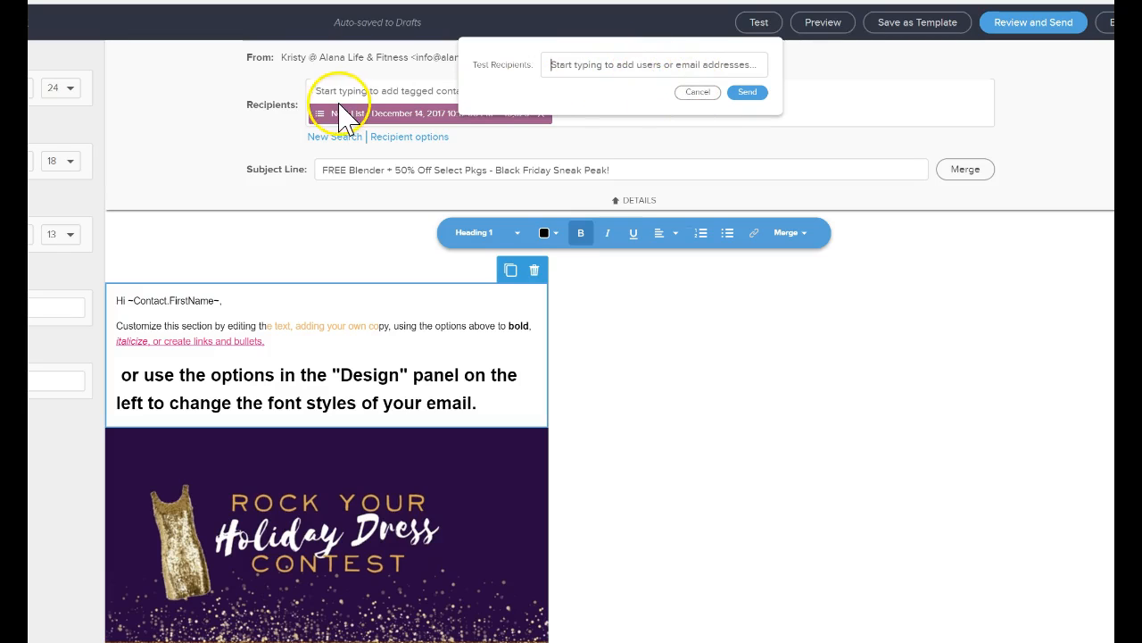
left_click(639, 75)
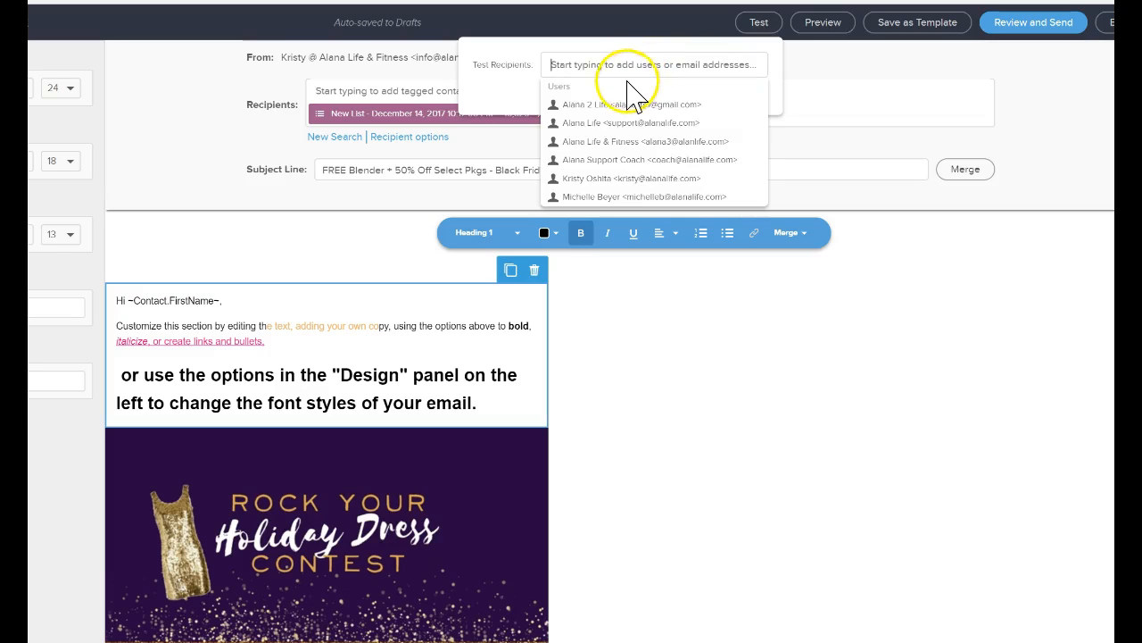
left_click(842, 75)
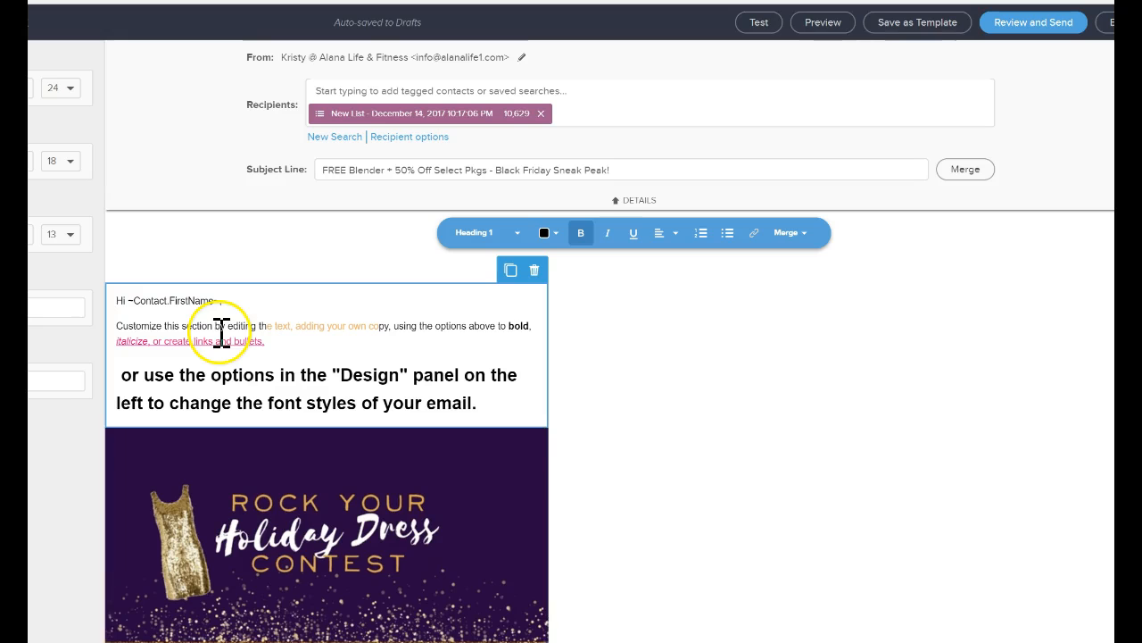
scroll(221, 352, "down", 3)
scroll(223, 341, "down", 2)
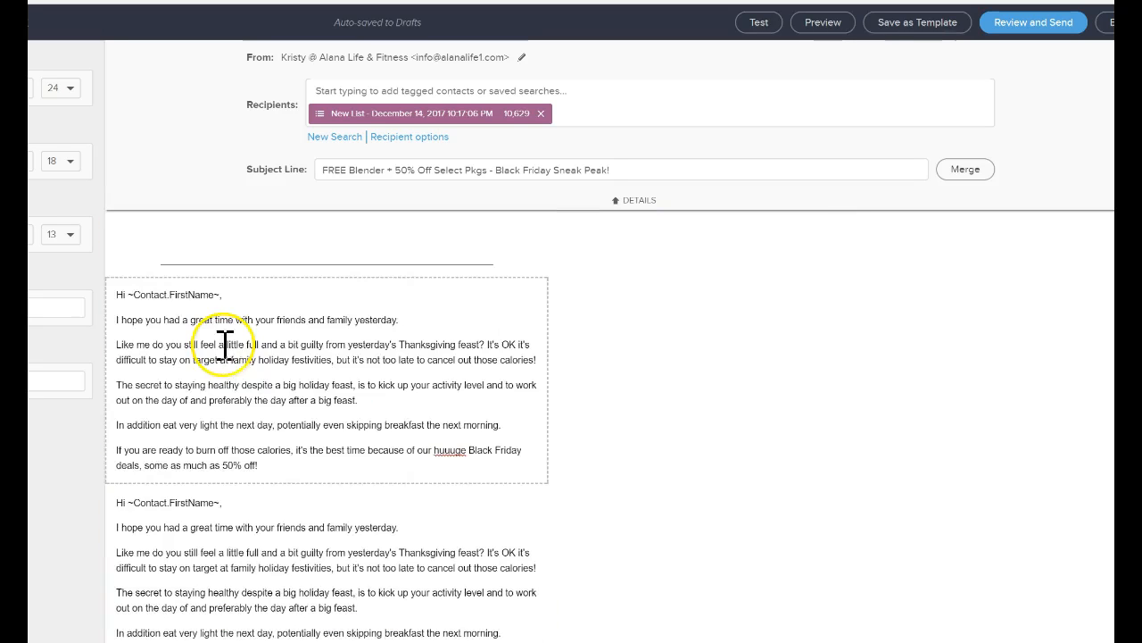
scroll(224, 340, "up", 3)
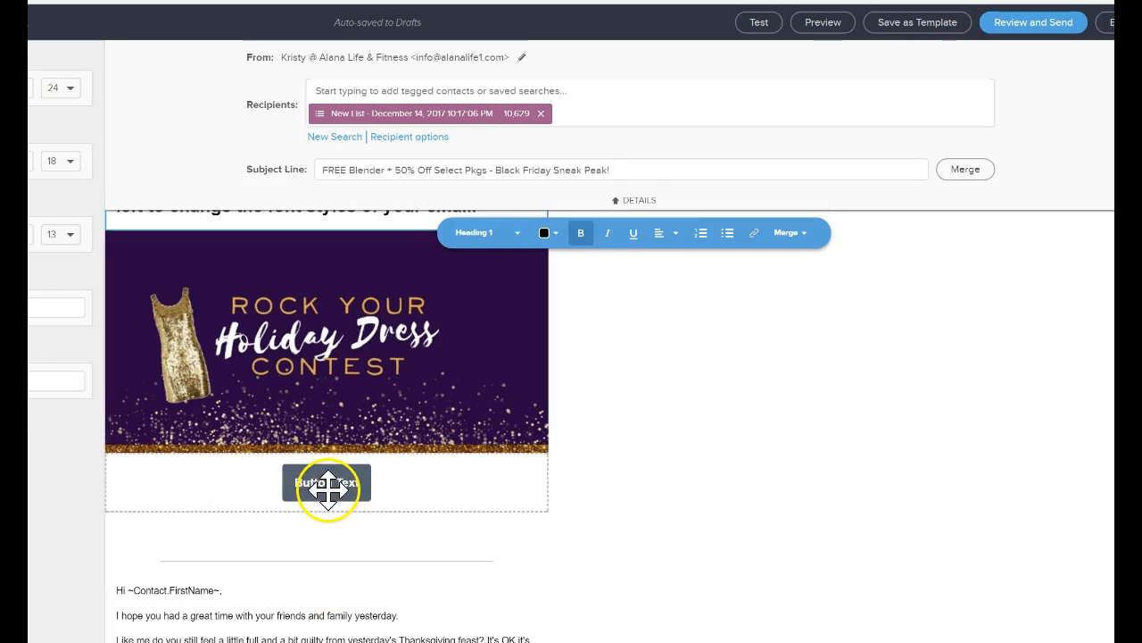
scroll(360, 482, "up", 2)
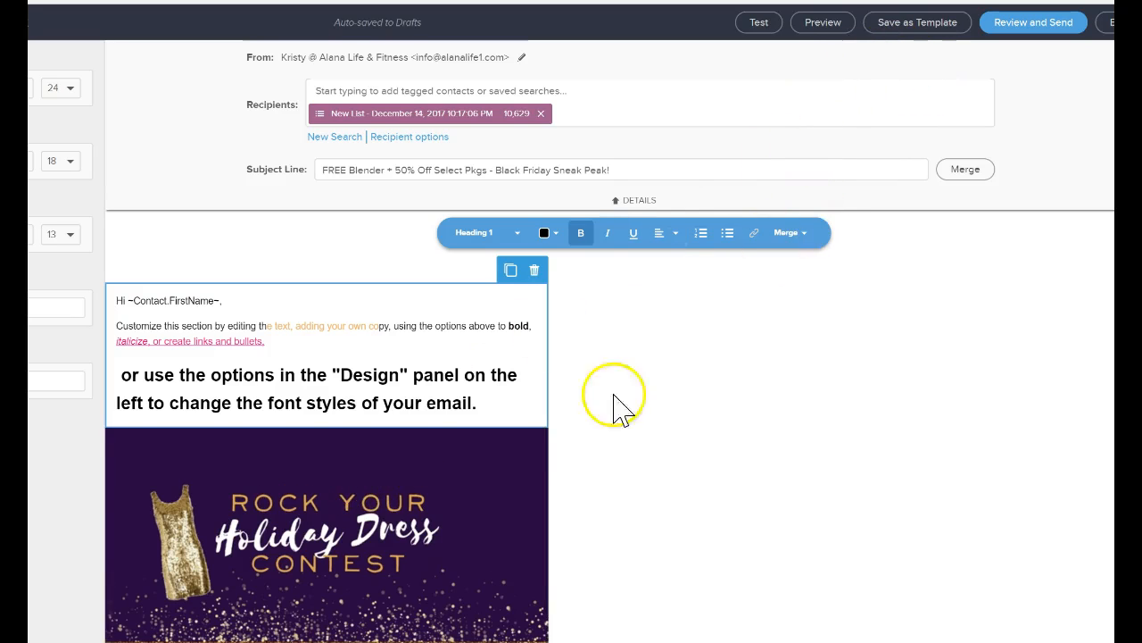
scroll(276, 576, "down", 2)
left_click(348, 478)
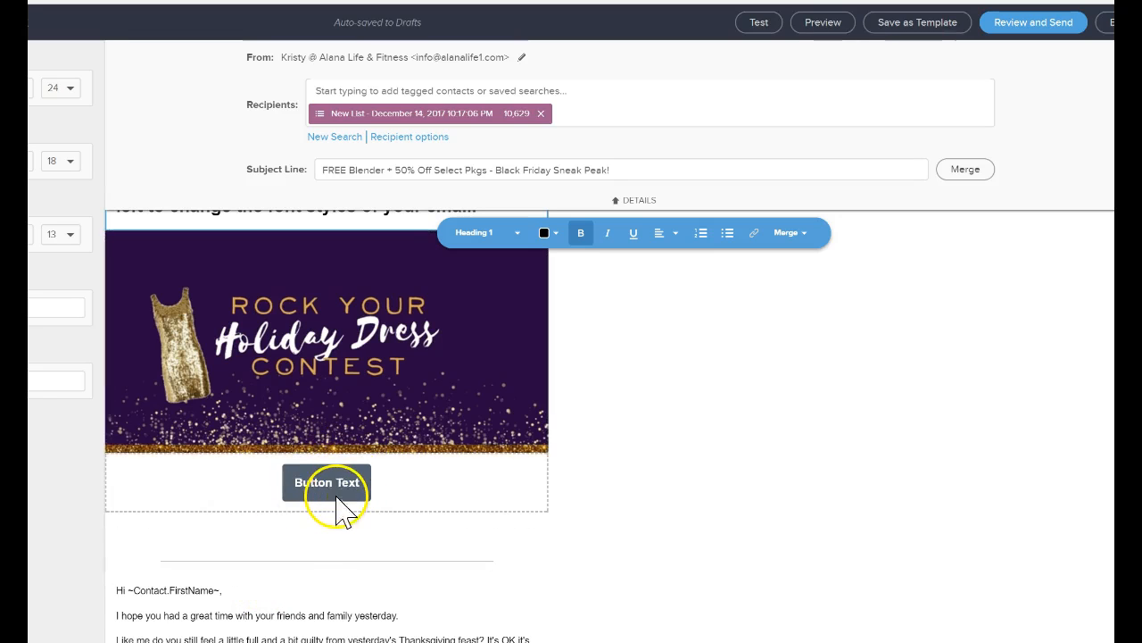
scroll(892, 374, "up", 2)
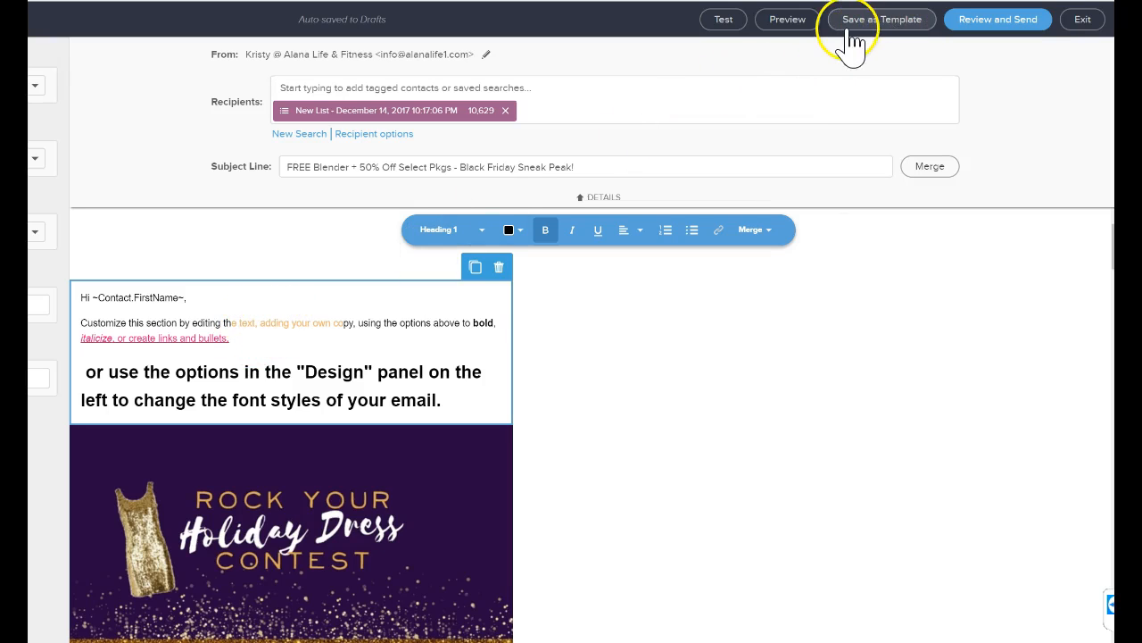
Open the broadcast's pre-send checklist, check its recipients and subject entries, and close it without scheduling.
left_click(999, 26)
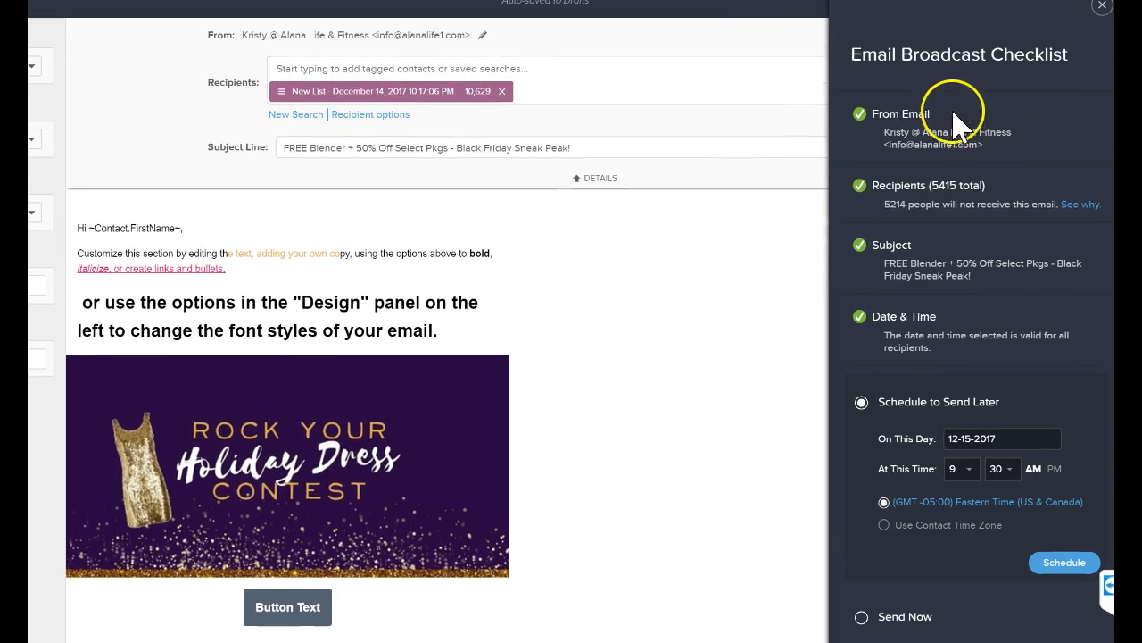
triple_click(947, 187)
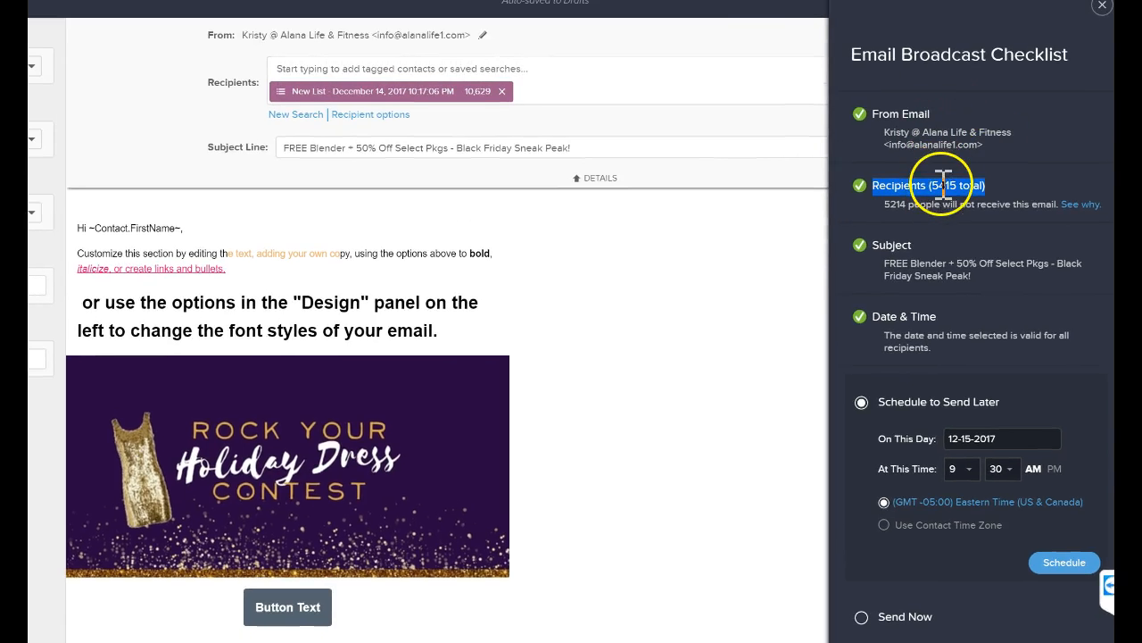
triple_click(946, 268)
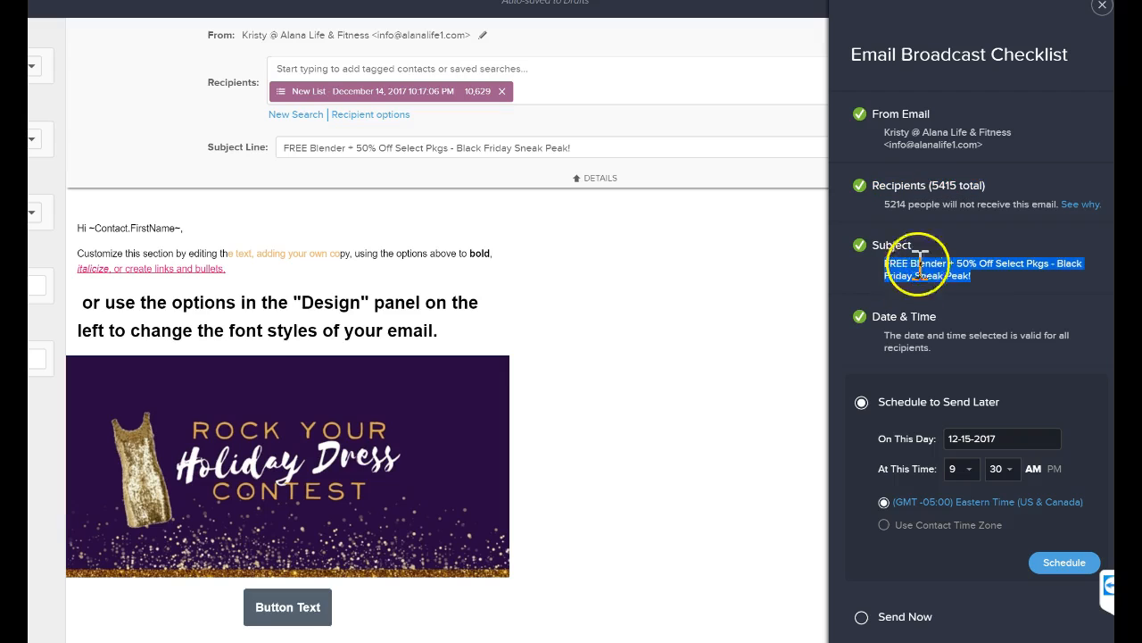
left_click(1103, 7)
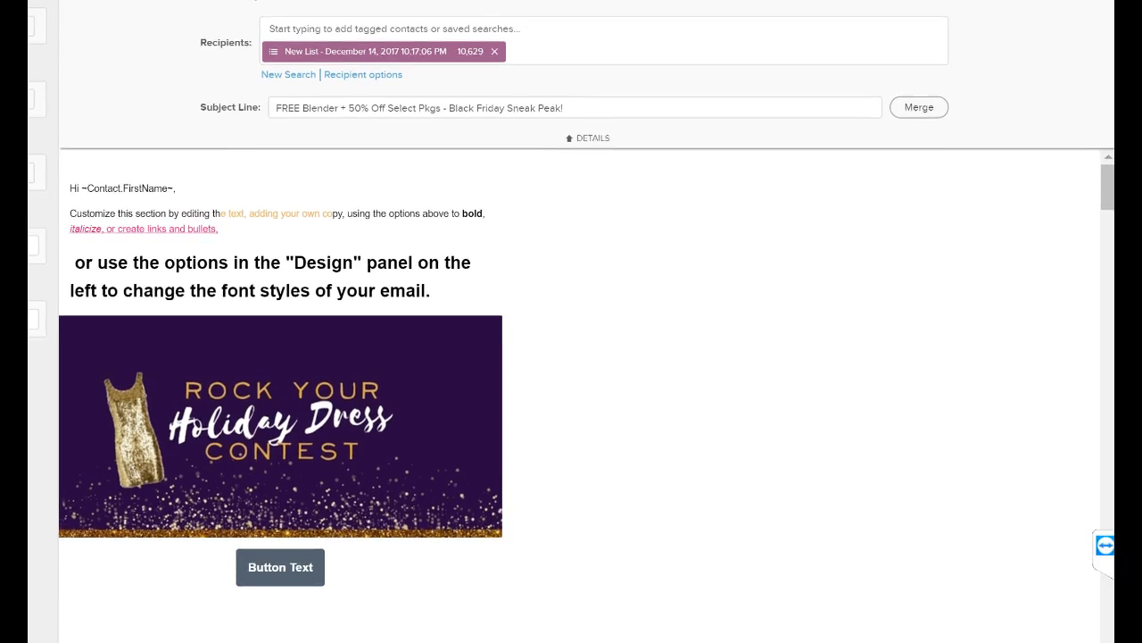
Look through the email body from the greeting text to the free classes schedule, reservation button, logo and sale images.
scroll(750, 267, "down", 20)
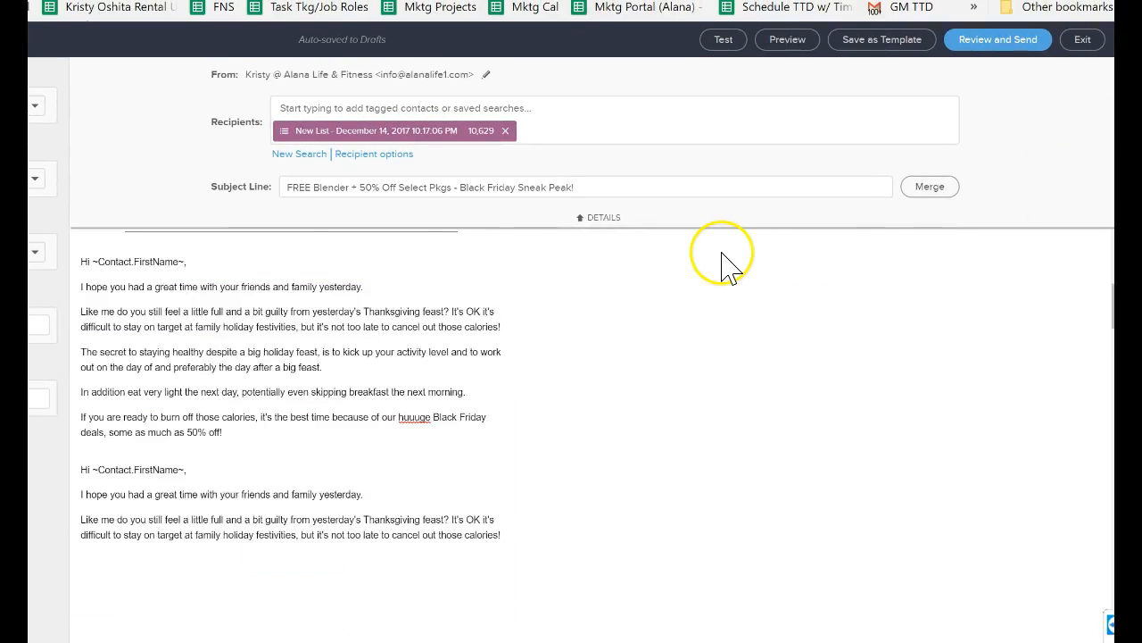
scroll(688, 326, "down", 15)
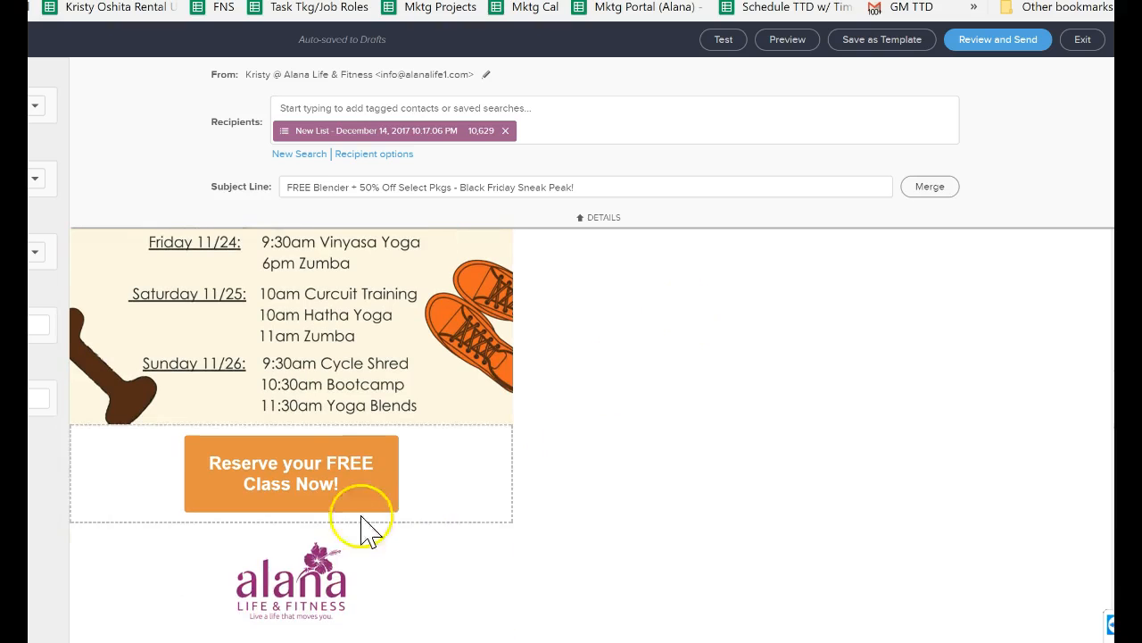
scroll(294, 566, "up", 15)
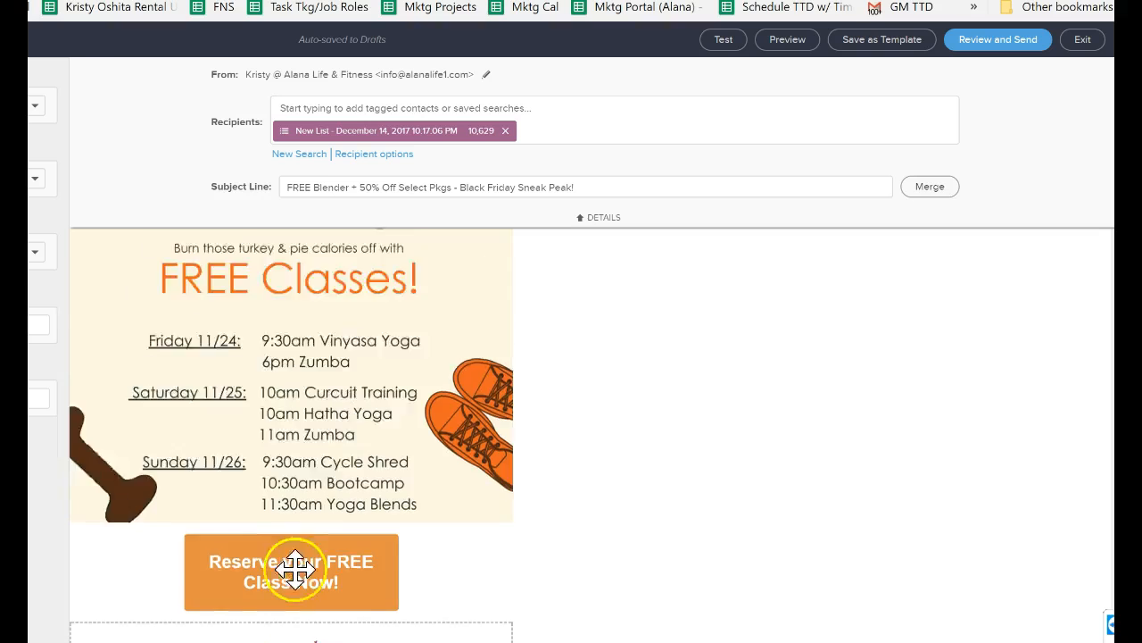
scroll(299, 500, "down", 6)
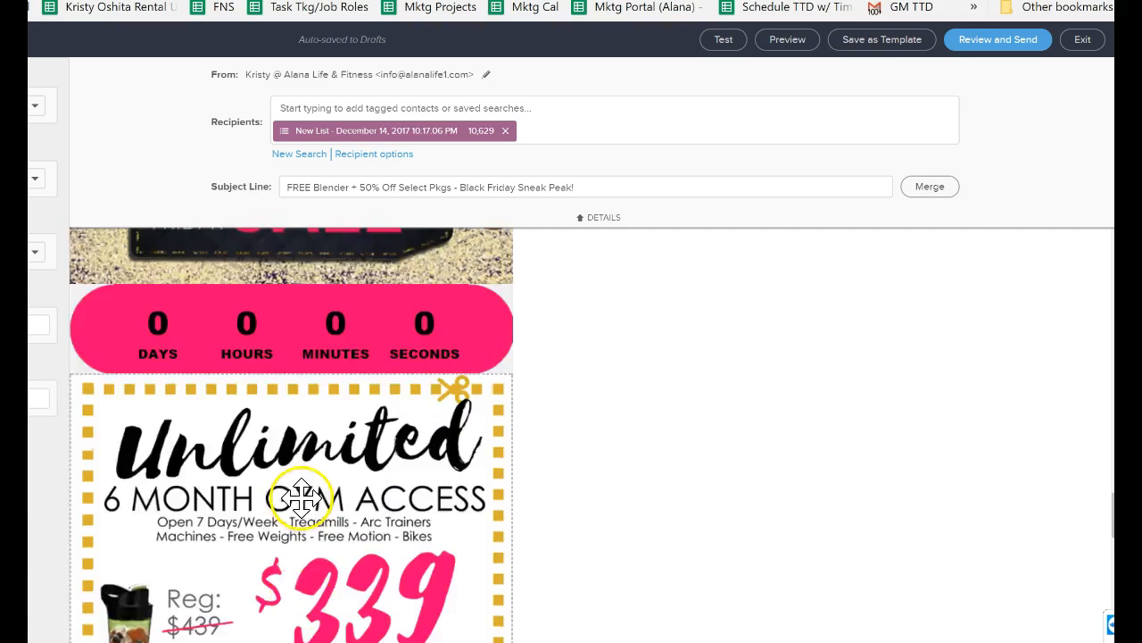
scroll(309, 490, "up", 3)
scroll(309, 490, "down", 6)
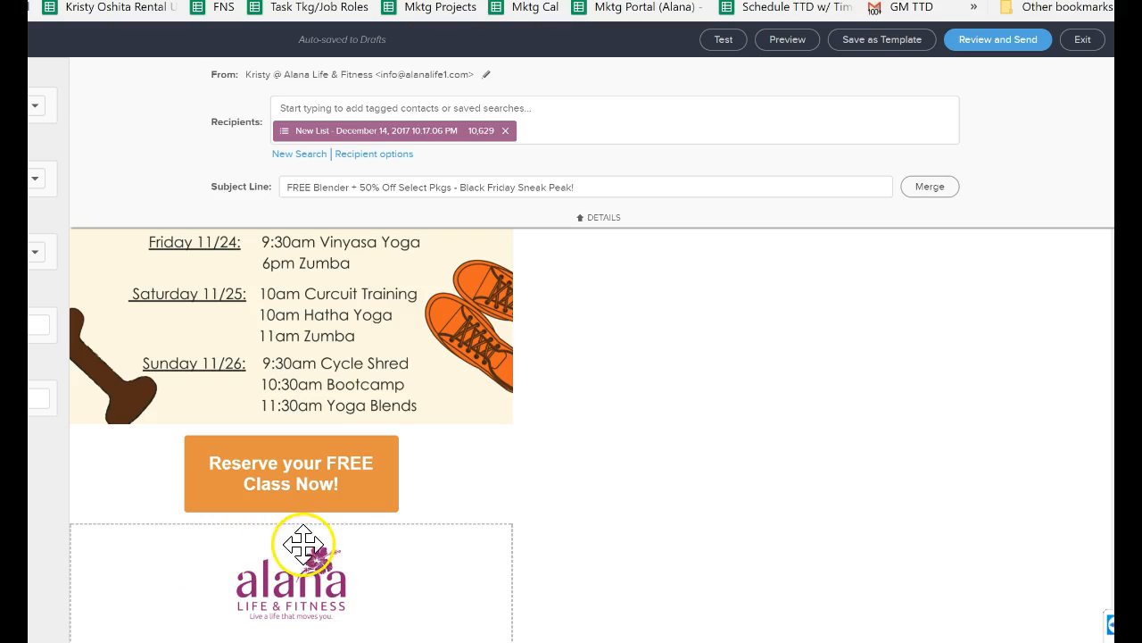
scroll(408, 536, "up", 15)
scroll(411, 524, "up", 15)
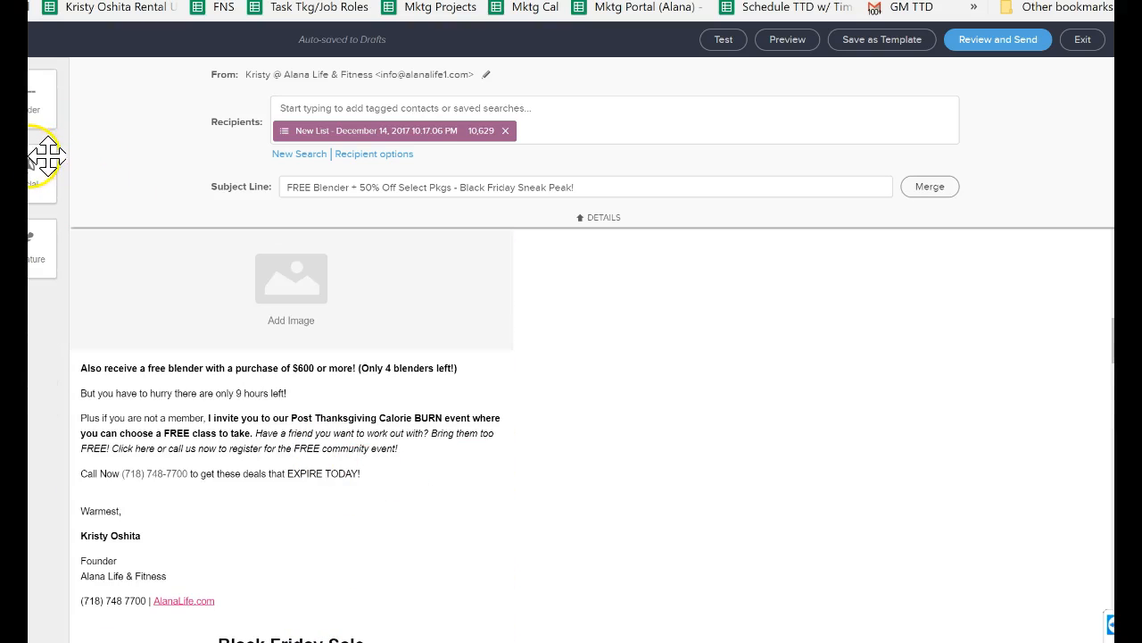
left_click_drag(44, 157, 48, 180)
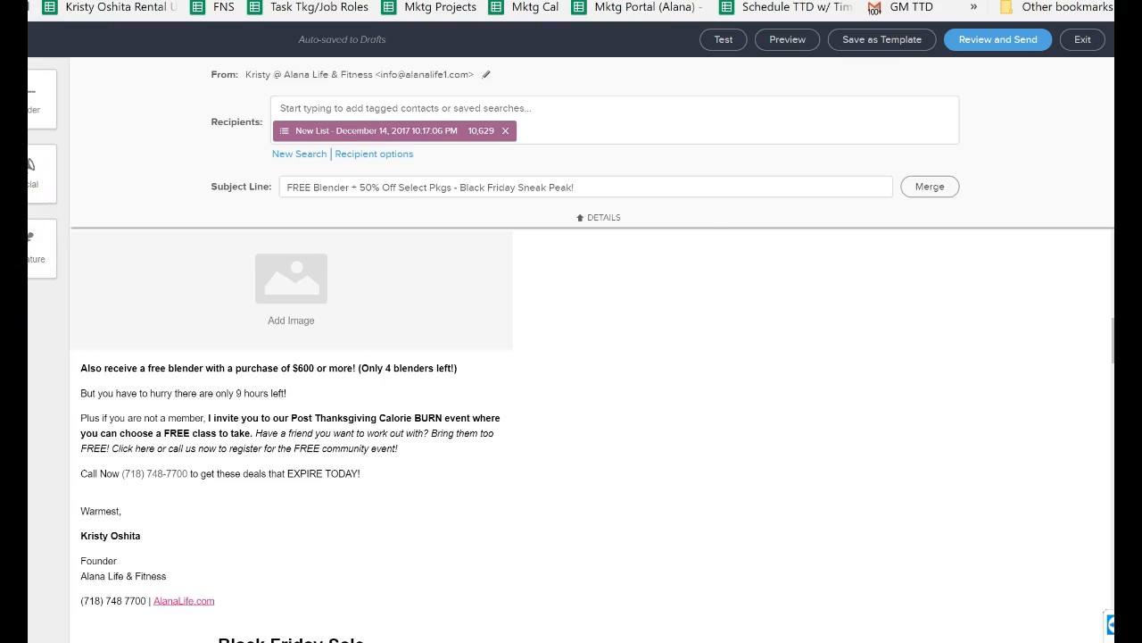
mouse_move(34, 258)
left_mouse_down()
mouse_move(238, 383)
mouse_move(248, 411)
left_mouse_up()
mouse_move(347, 397)
left_mouse_down()
mouse_move(224, 336)
mouse_move(102, 176)
left_mouse_up()
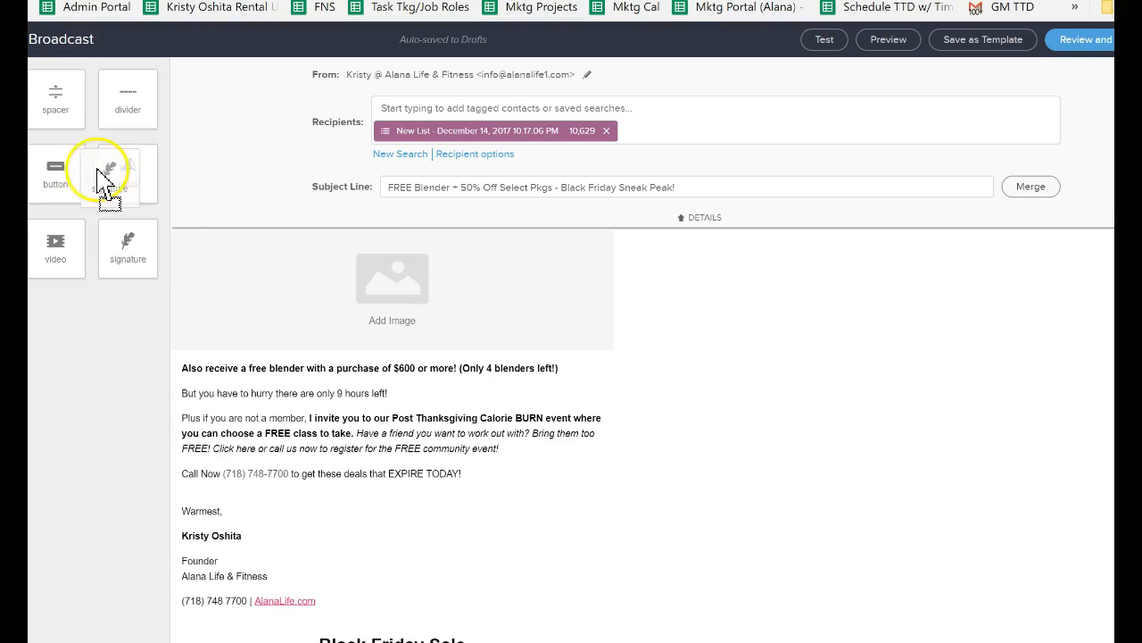
Check the draft's auto-save status and exit the email broadcast editor.
scroll(518, 368, "down", 15)
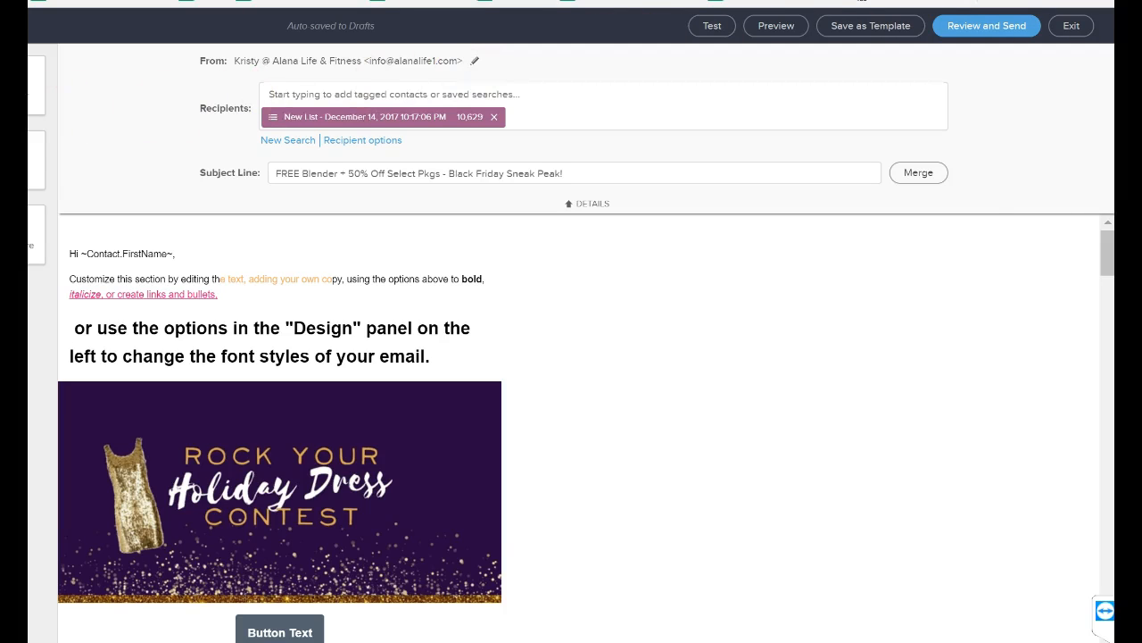
left_click_drag(285, 26, 395, 24)
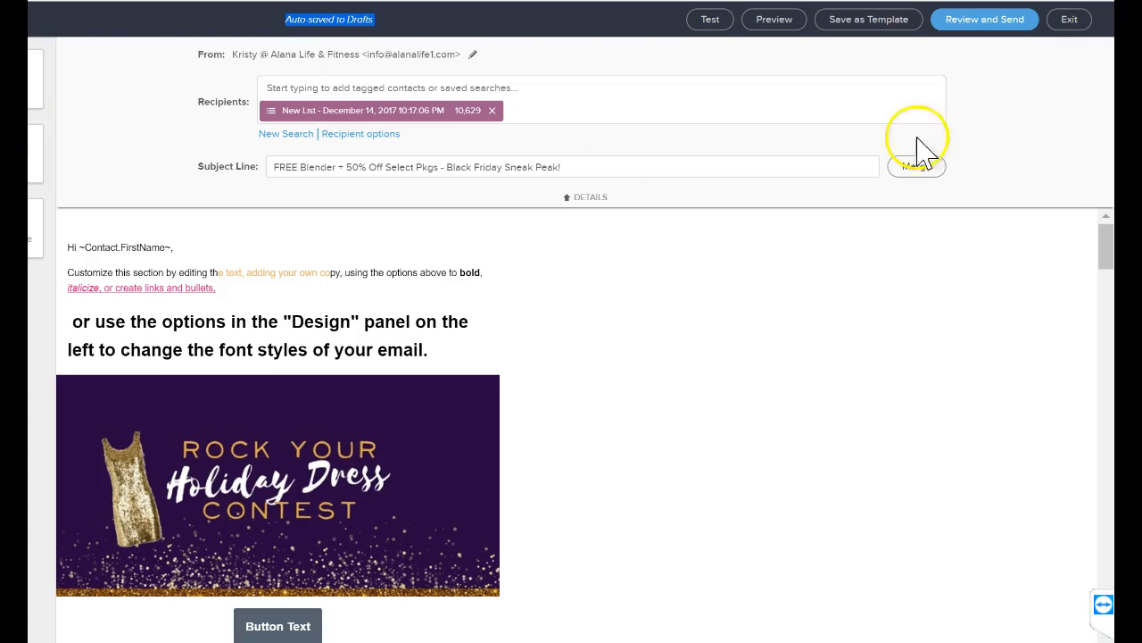
left_click(1071, 22)
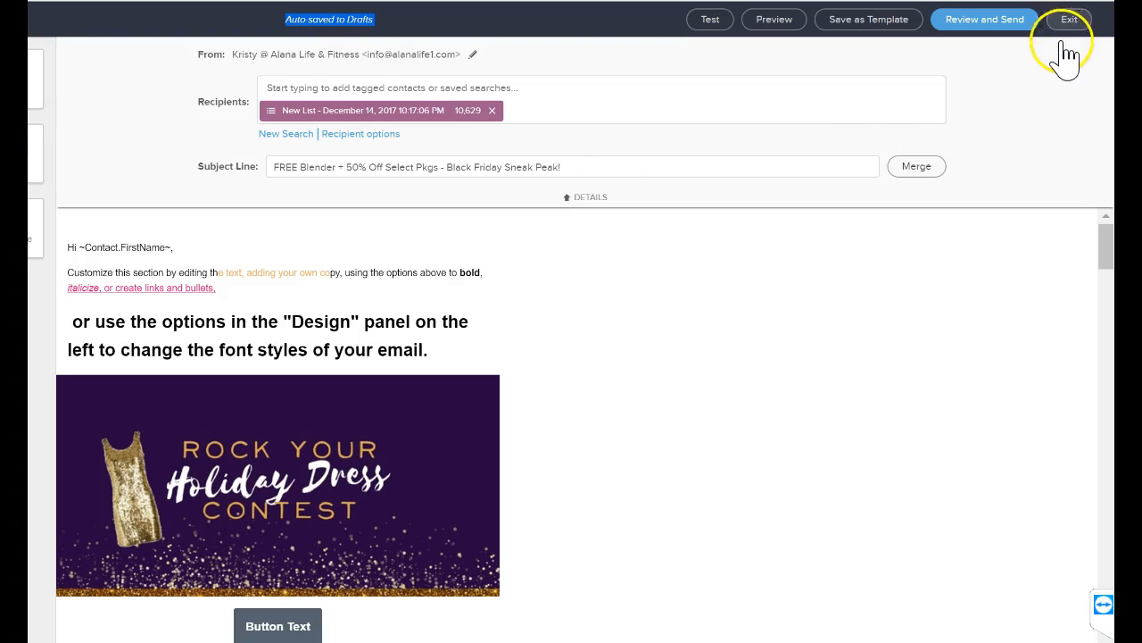